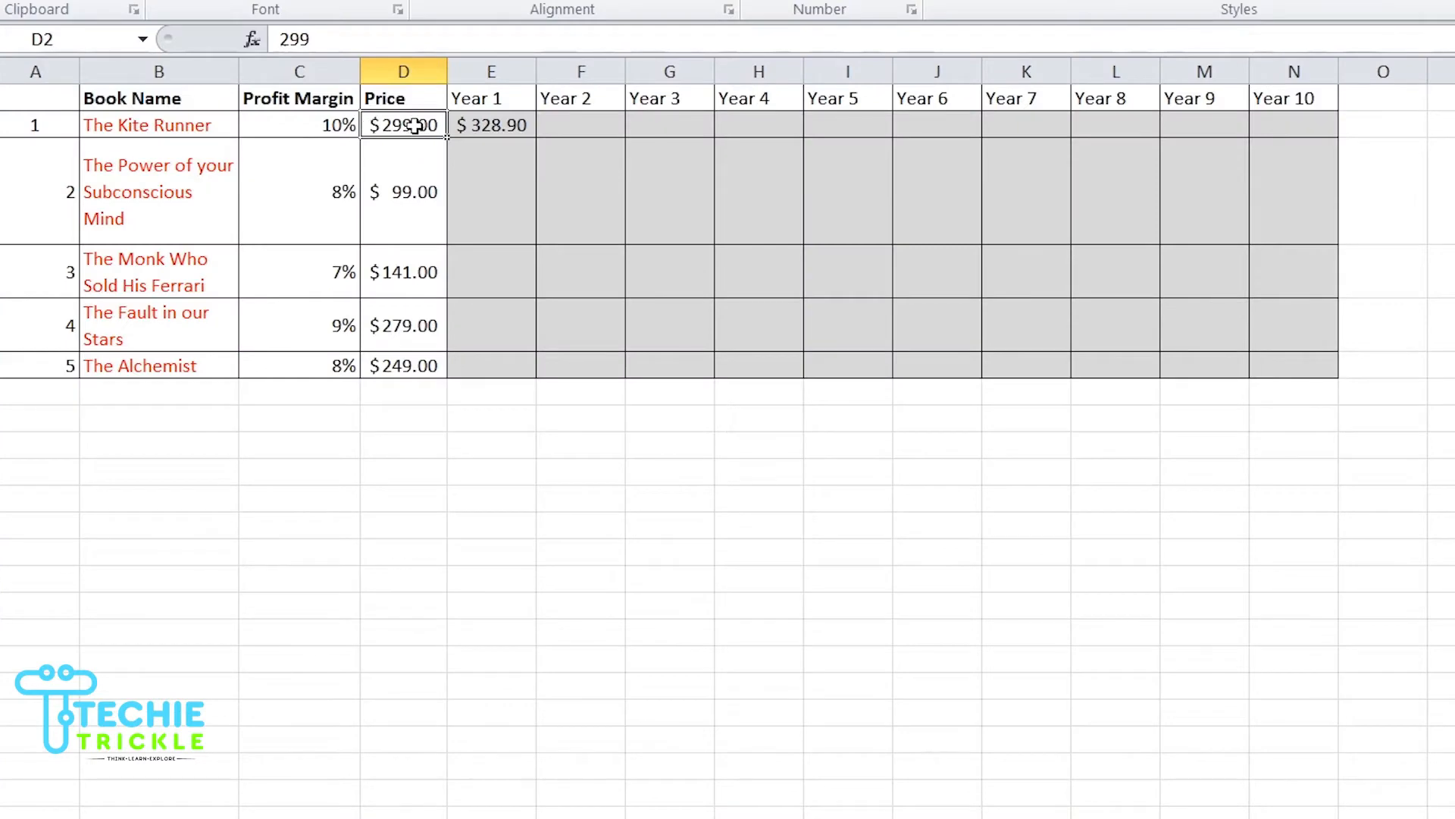
Step: Open Format Cells for The Kite Runner's price and choose the Currency category with the ₹ English (India) symbol
right_click(416, 127)
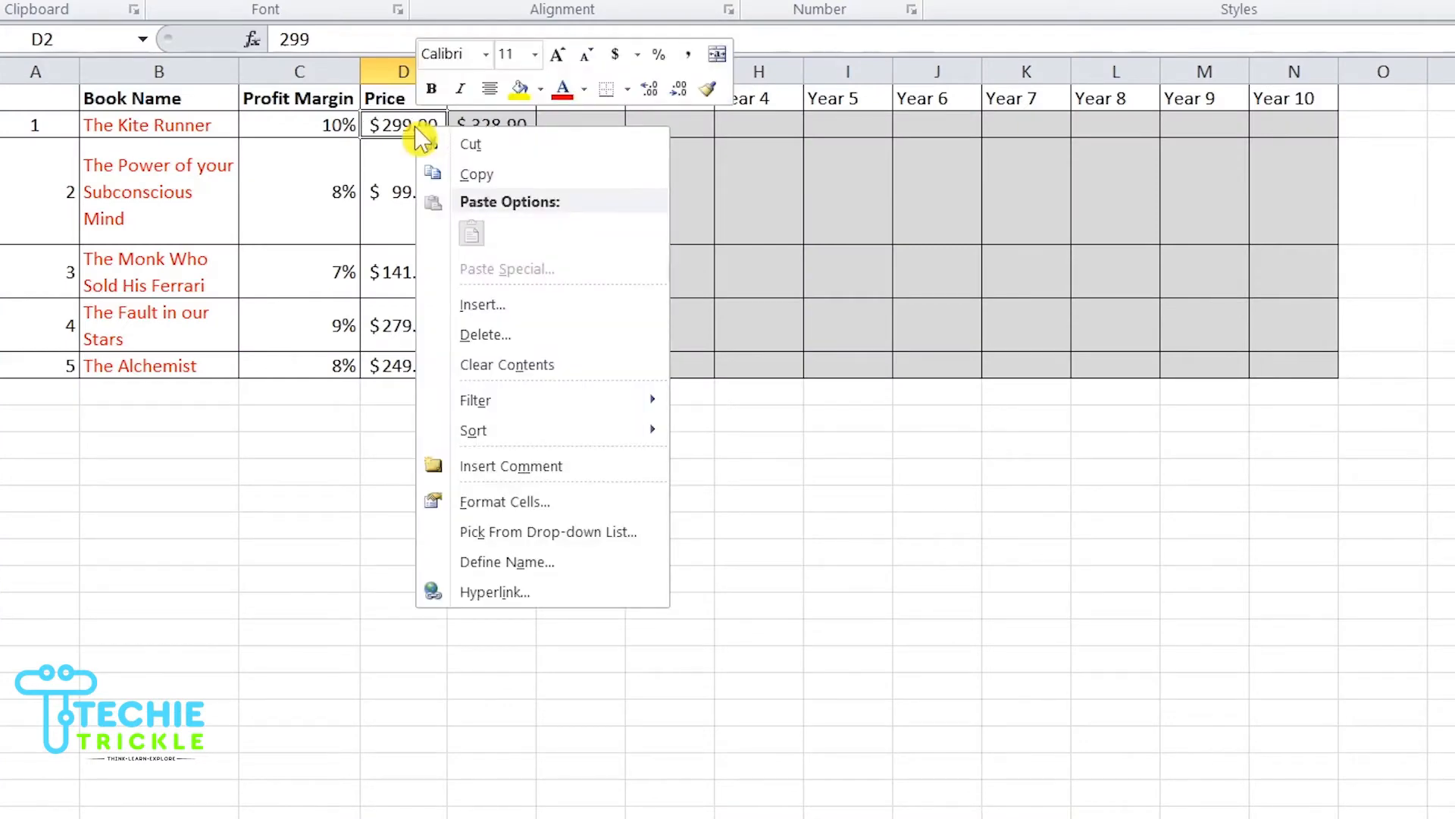
click(506, 502)
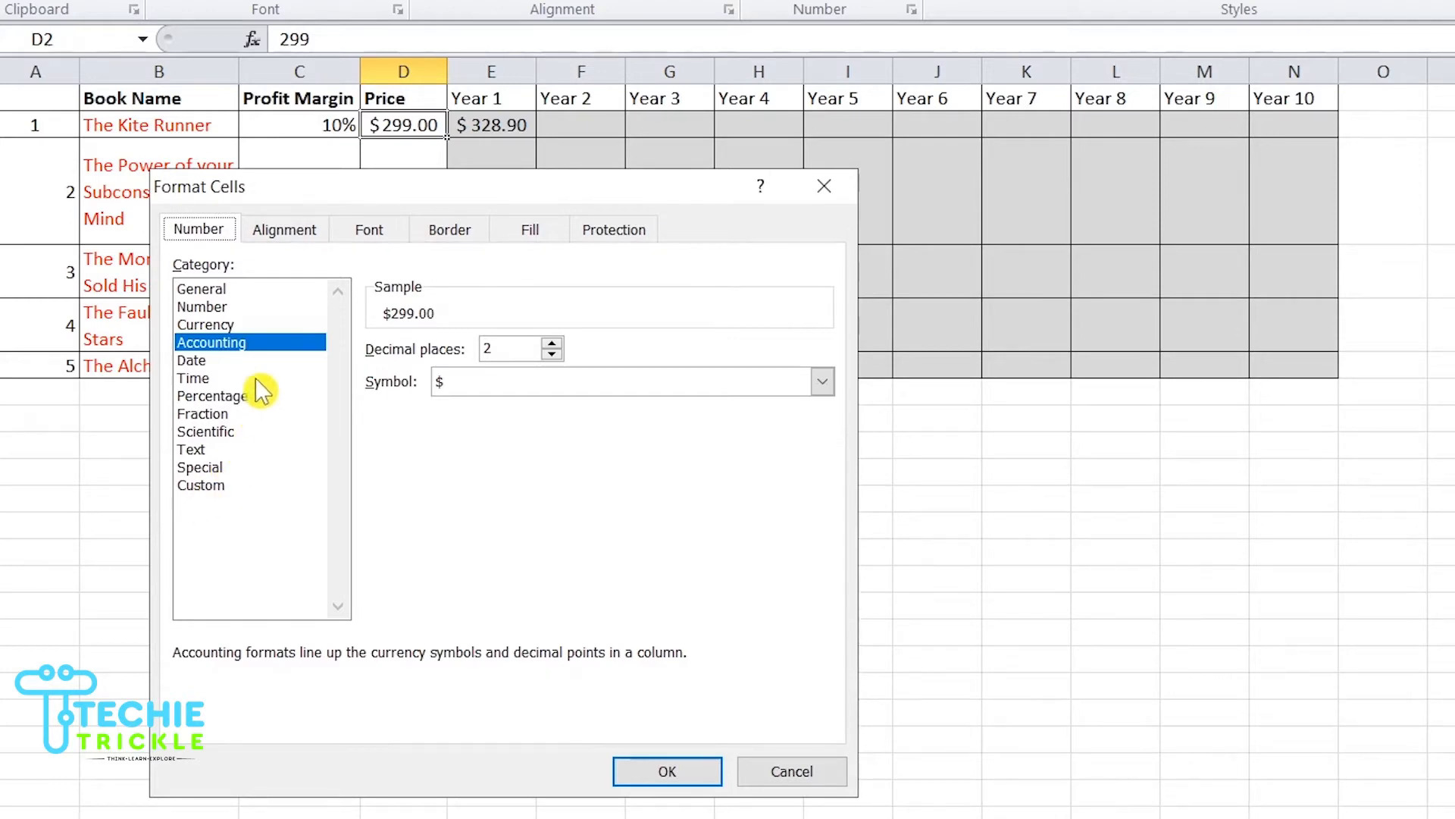
click(267, 324)
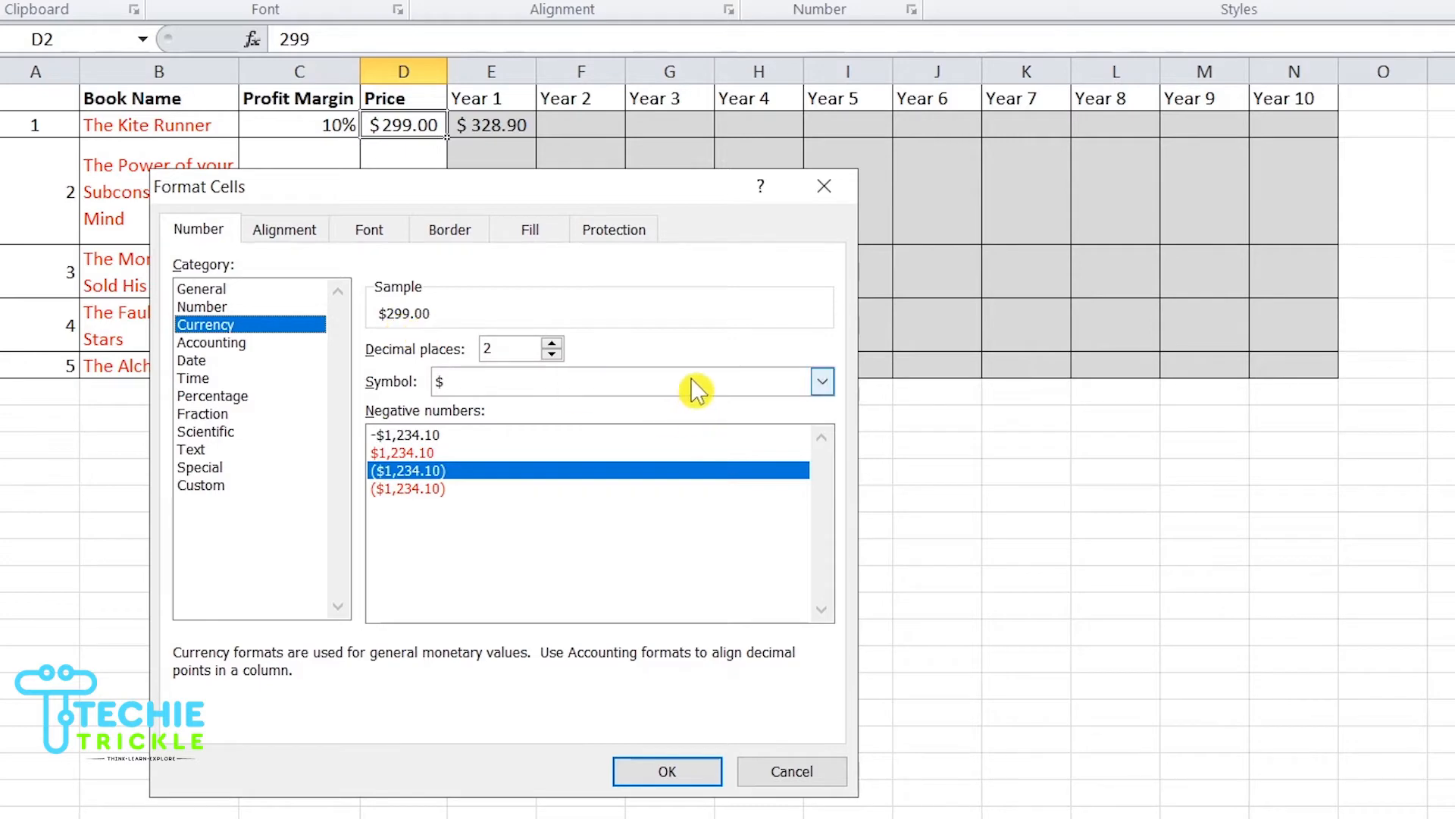
click(824, 381)
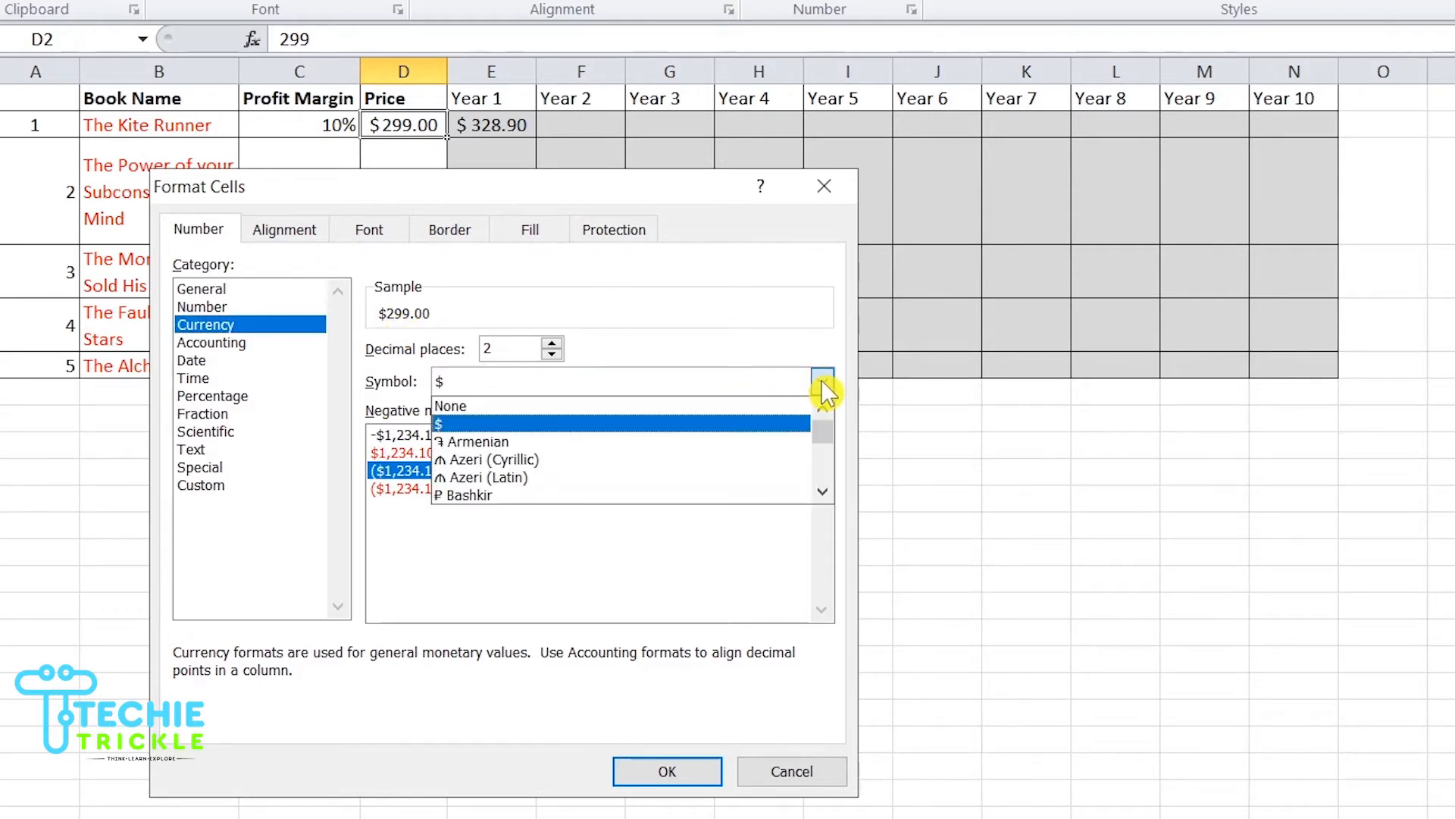
click(822, 492)
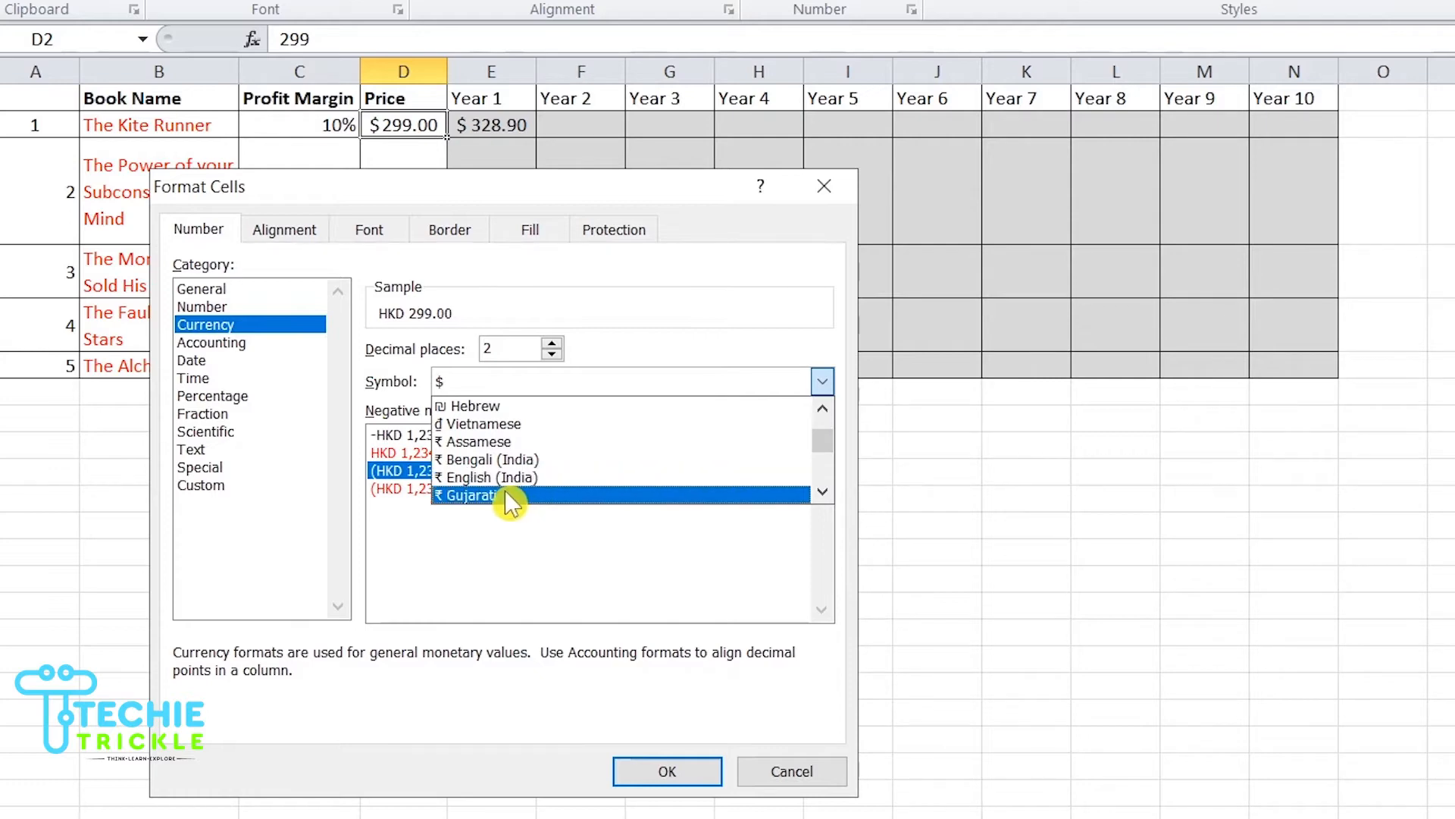
click(546, 479)
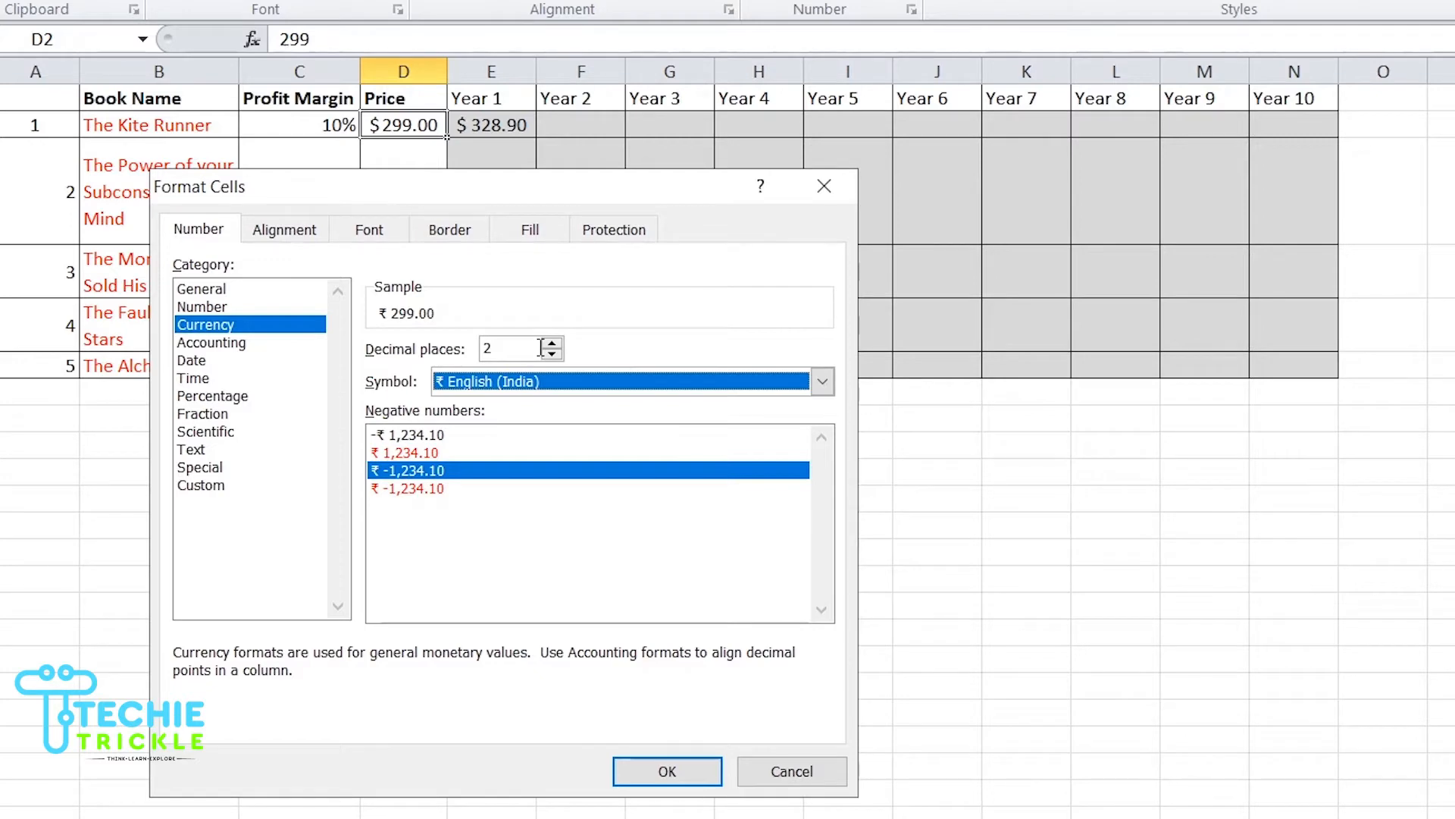
Step: Try 45, 4 and 5 decimal places, then apply the currency format with 2 decimal places
click(522, 347)
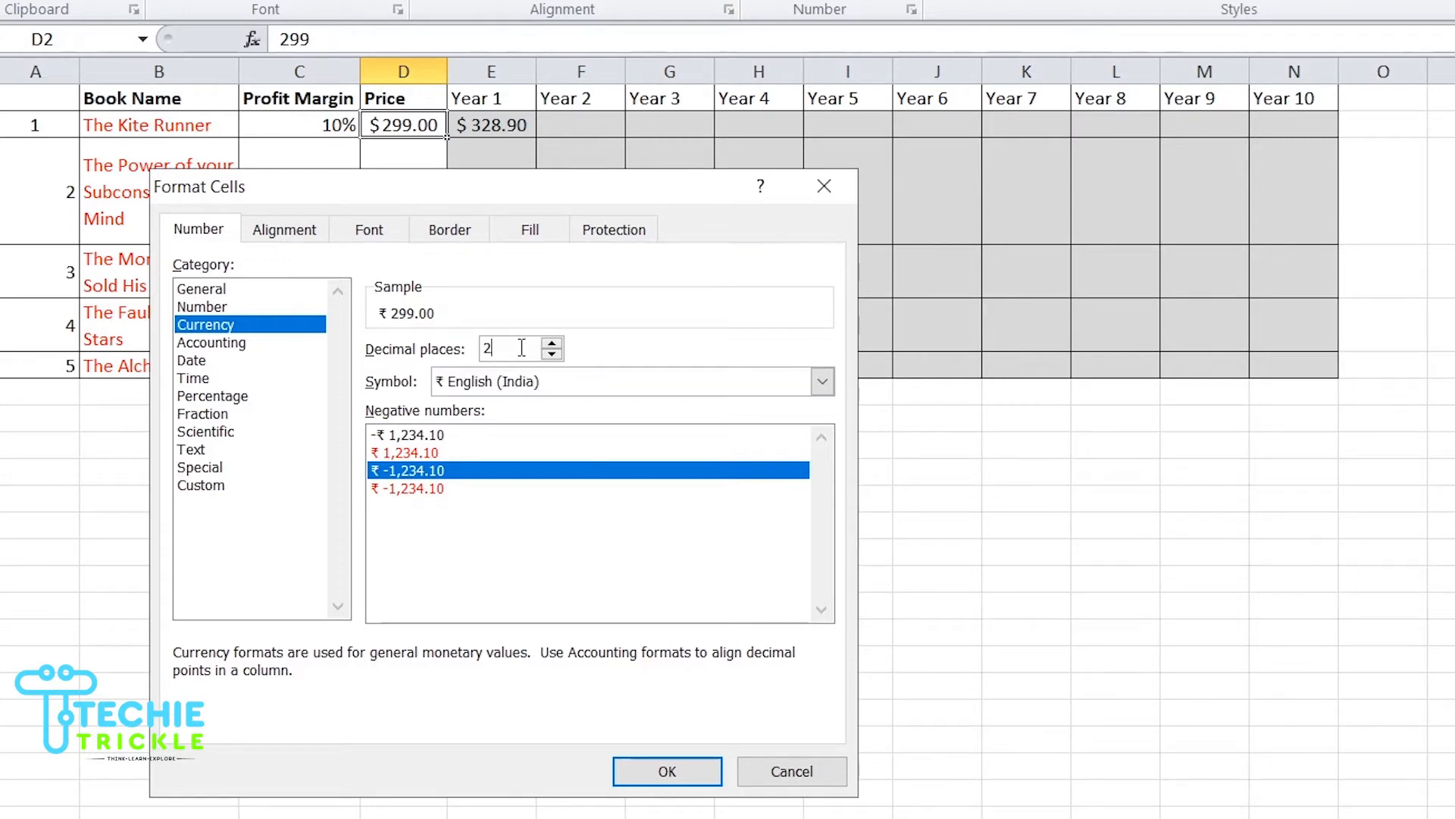
key(BackSpace)
text(45)
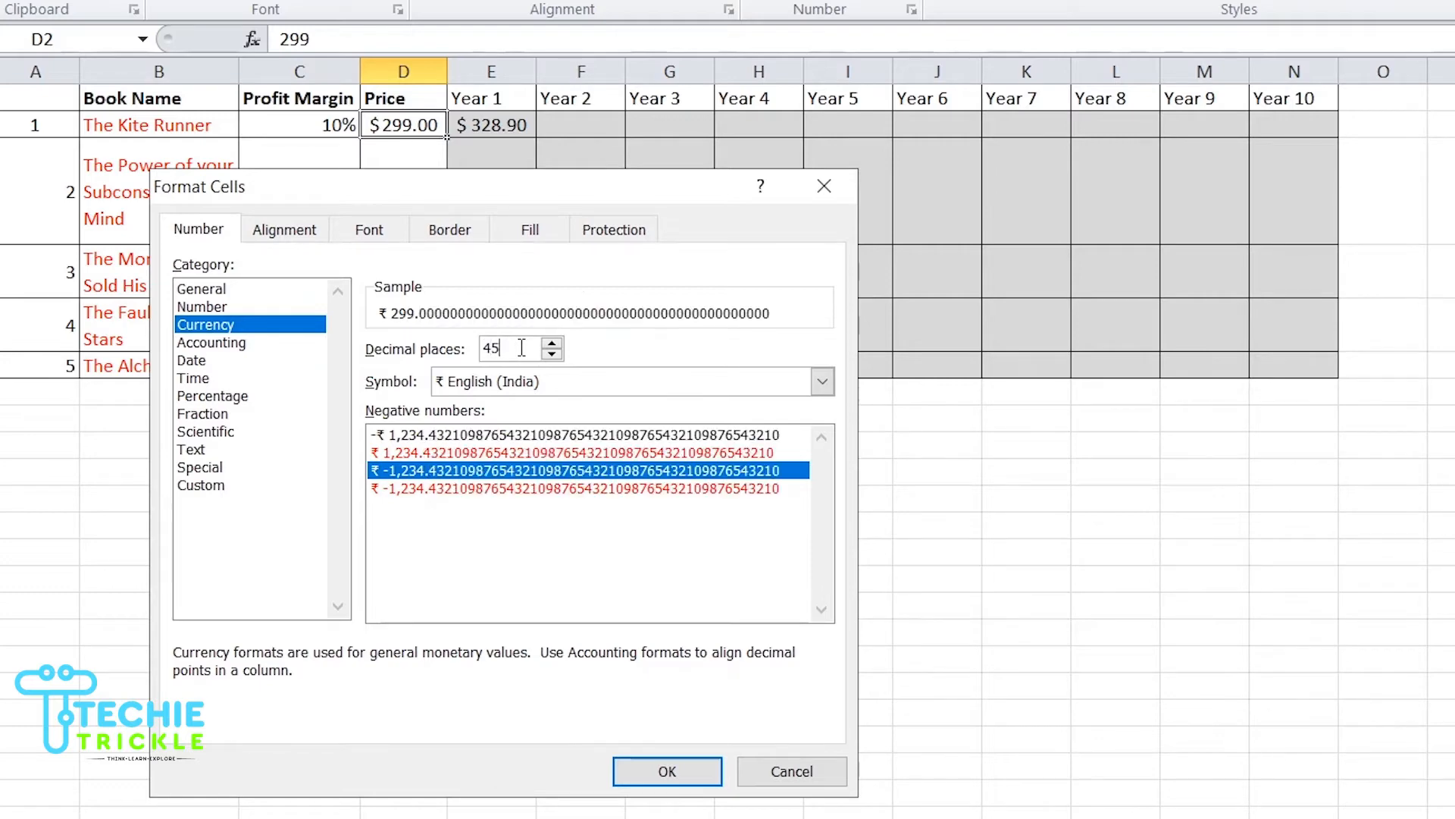
key(BackSpace)
key(BackSpace)
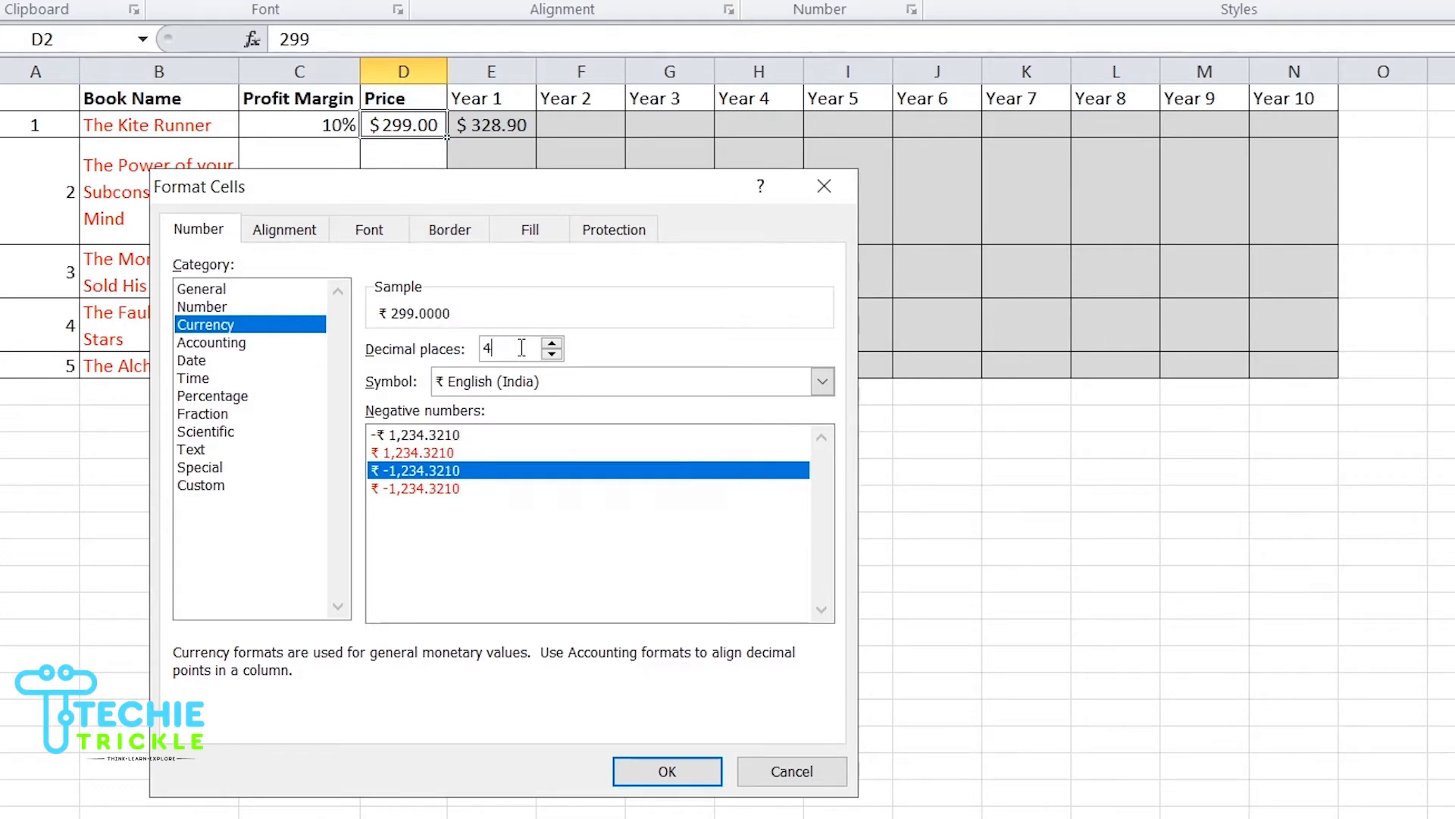
text(5)
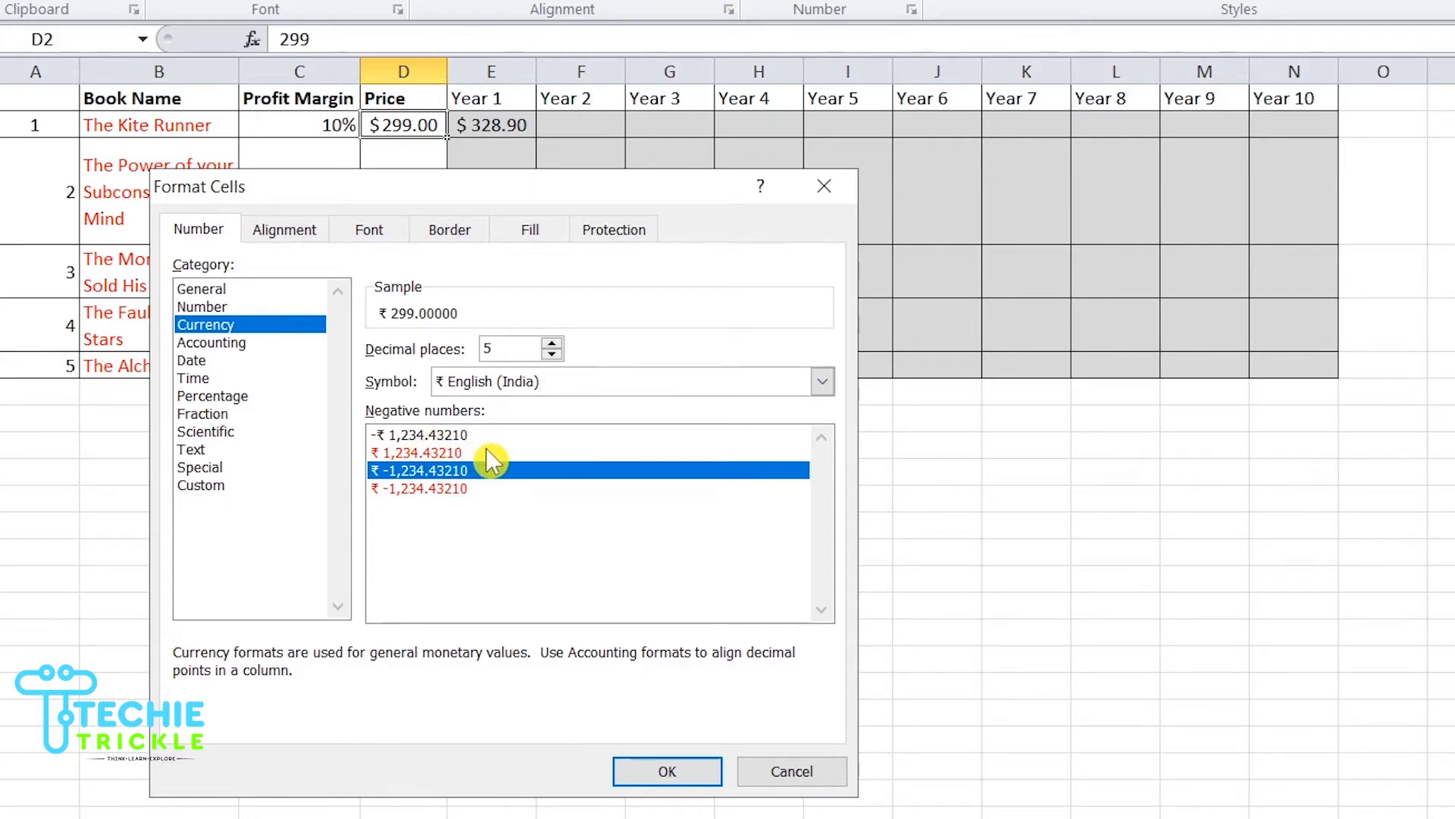
key(BackSpace)
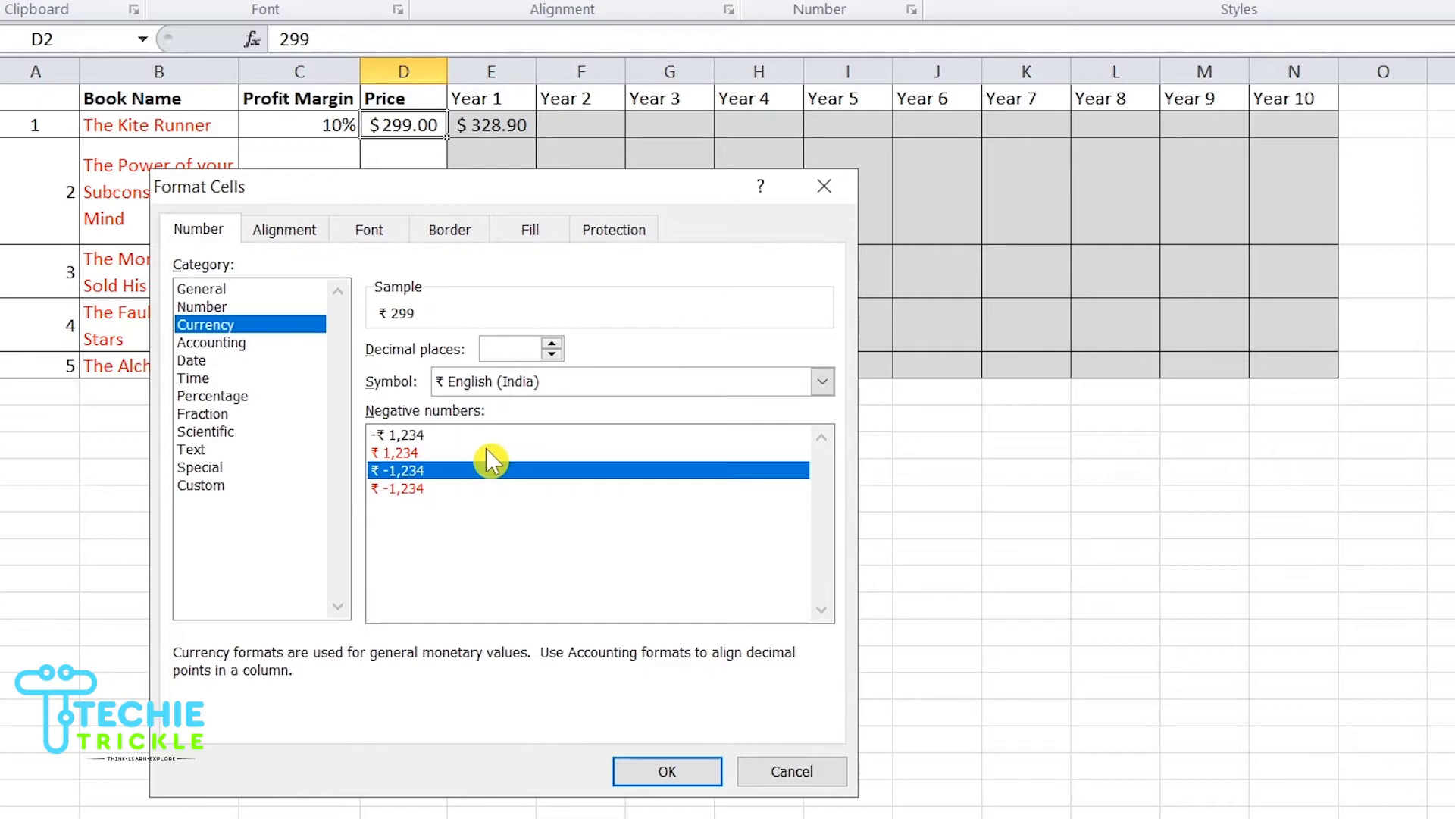
text(2)
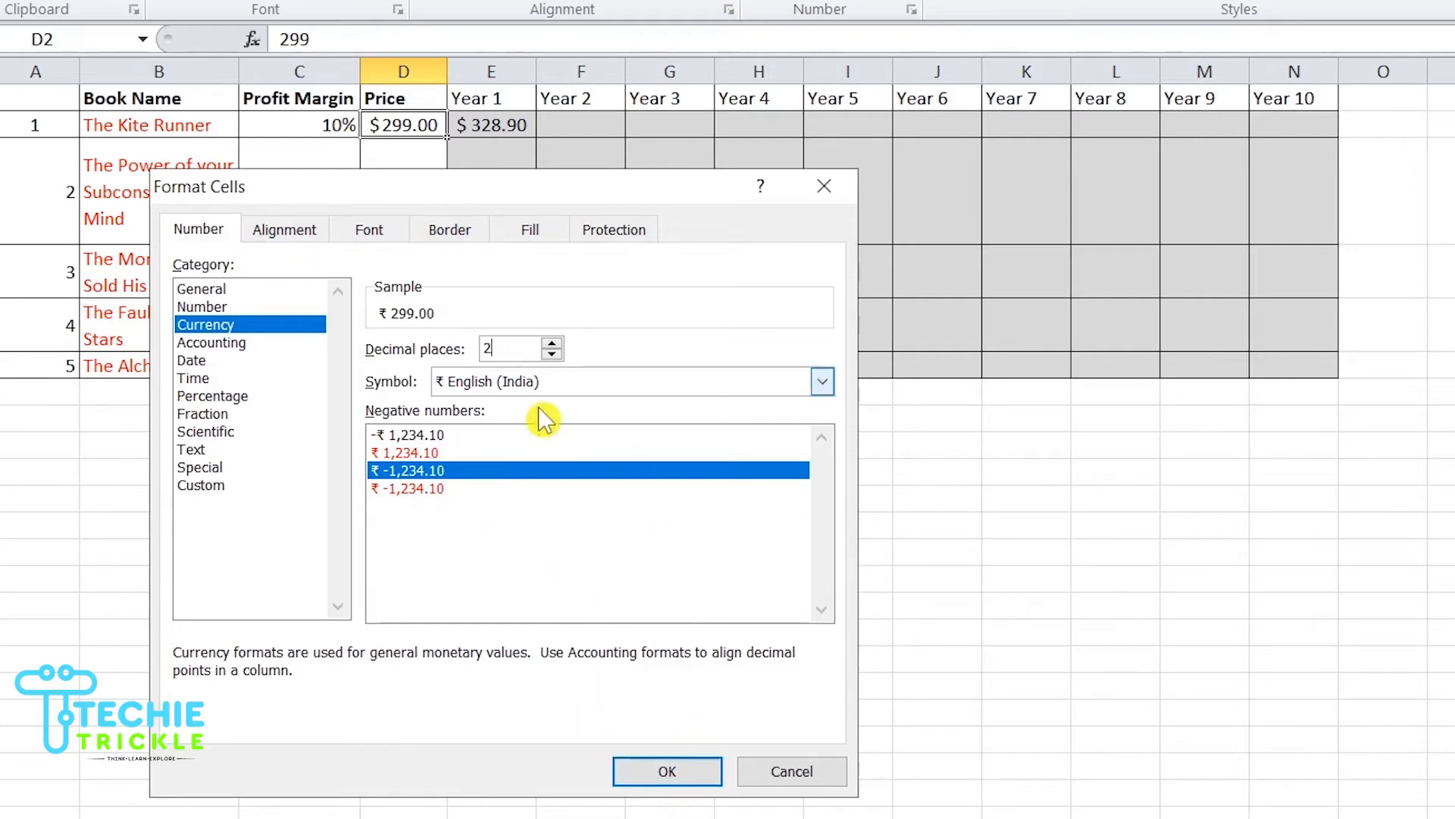
click(666, 770)
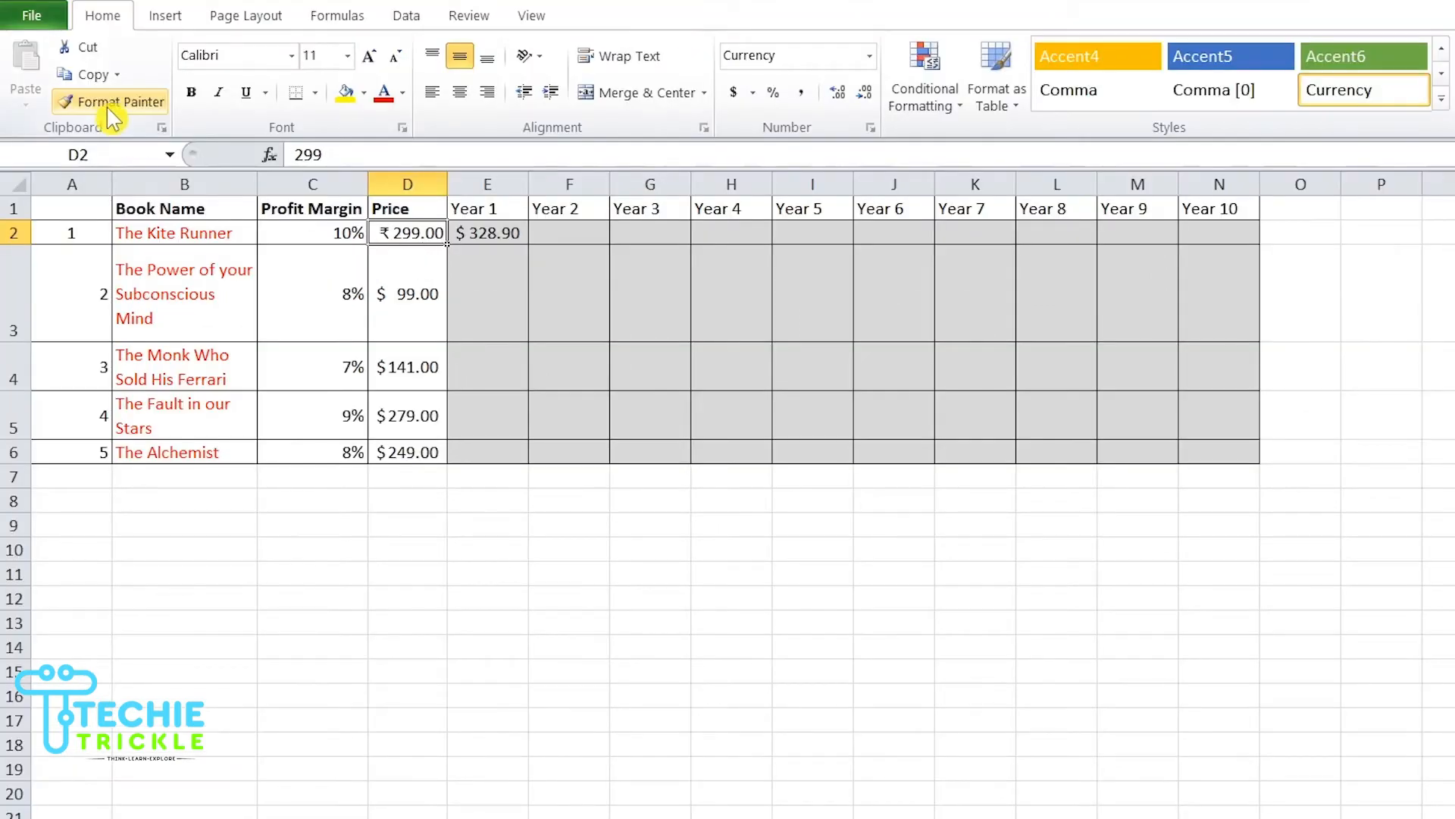
Step: Copy the rupee currency format from The Kite Runner's price to the other four prices with Format Painter
click(107, 107)
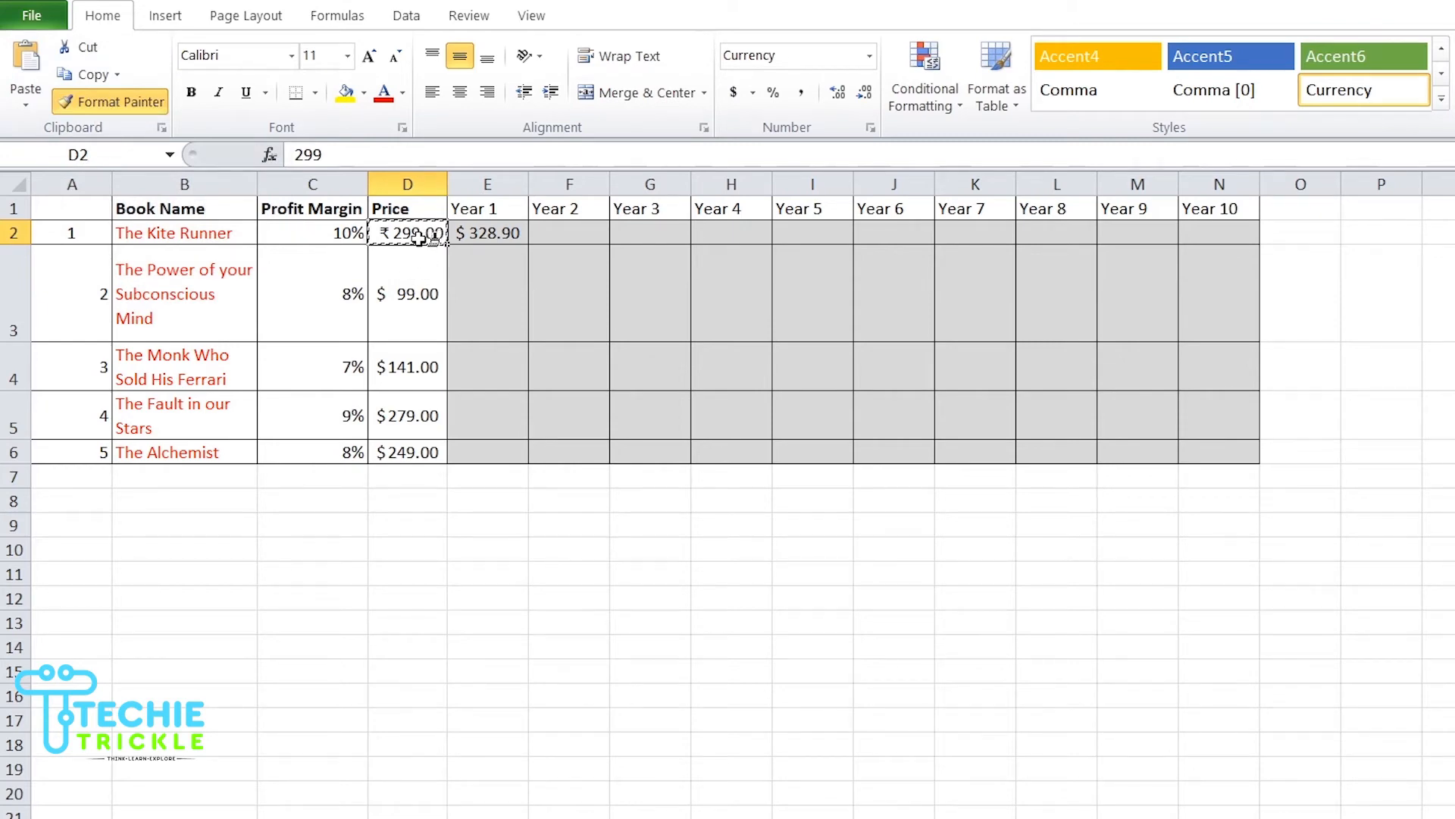
click(407, 317)
drag(407, 317, 404, 453)
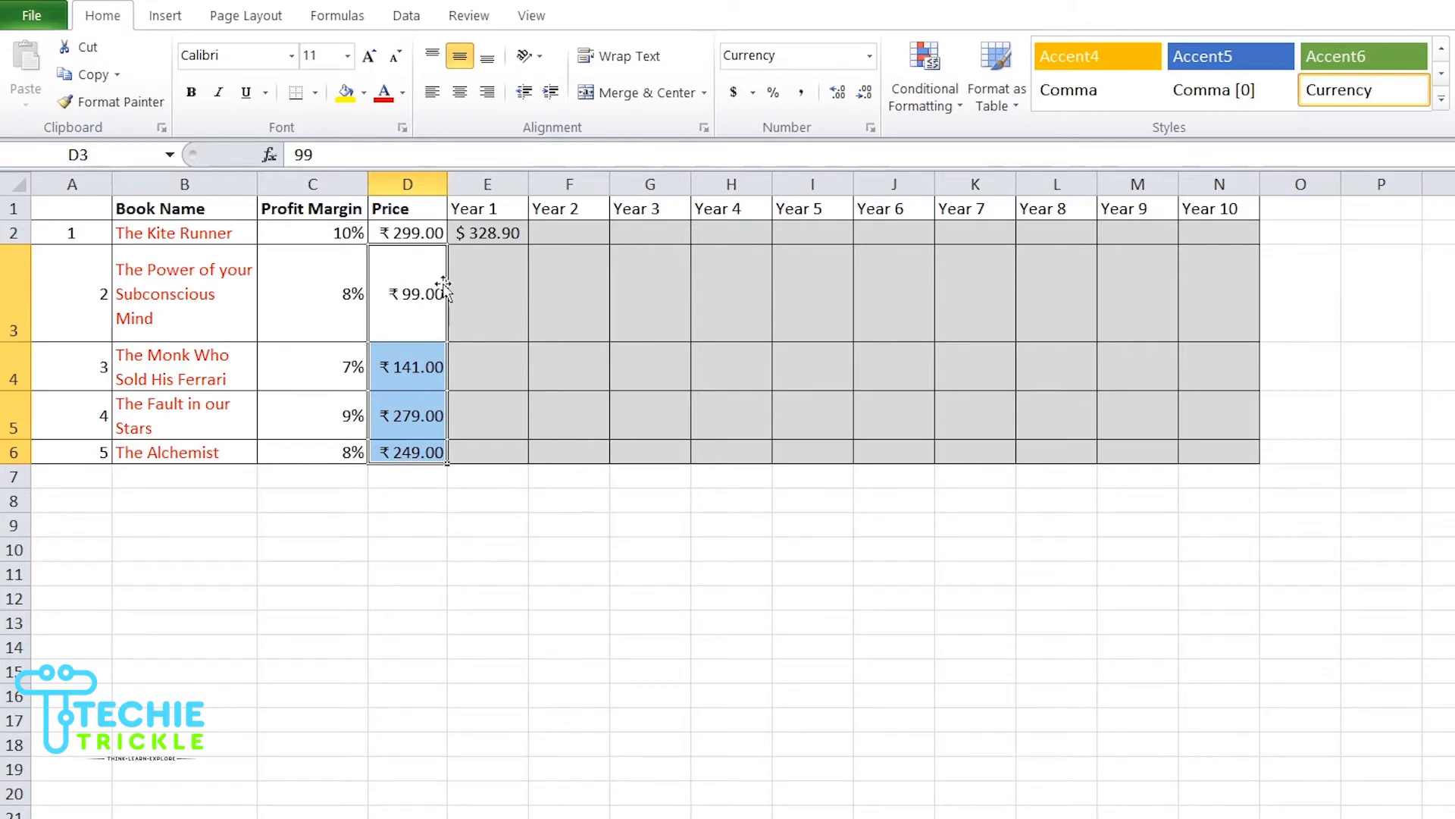
Step: Try painting the rupee format onto the Year 1 value, then restore its accounting format
click(476, 234)
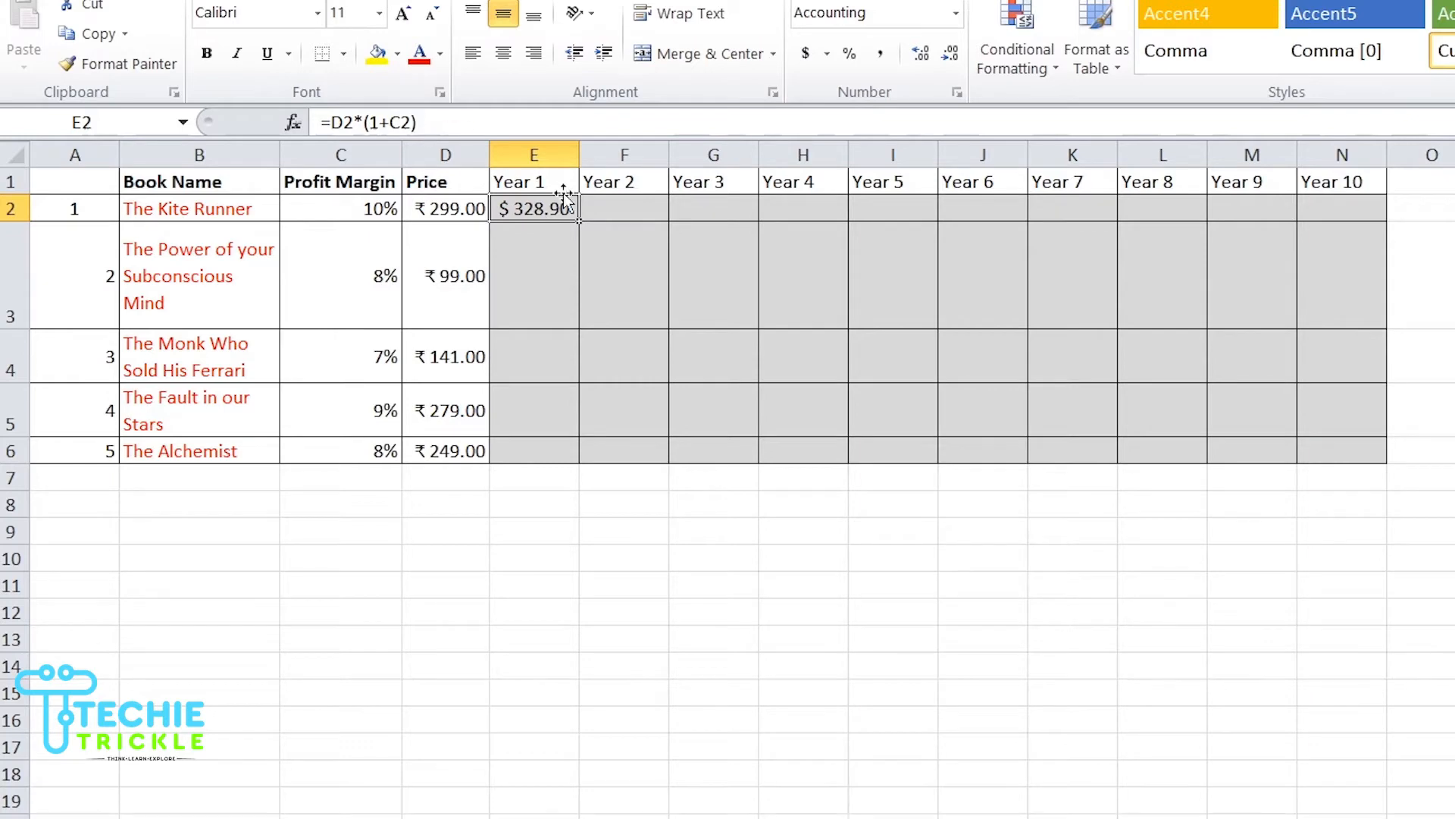
click(456, 210)
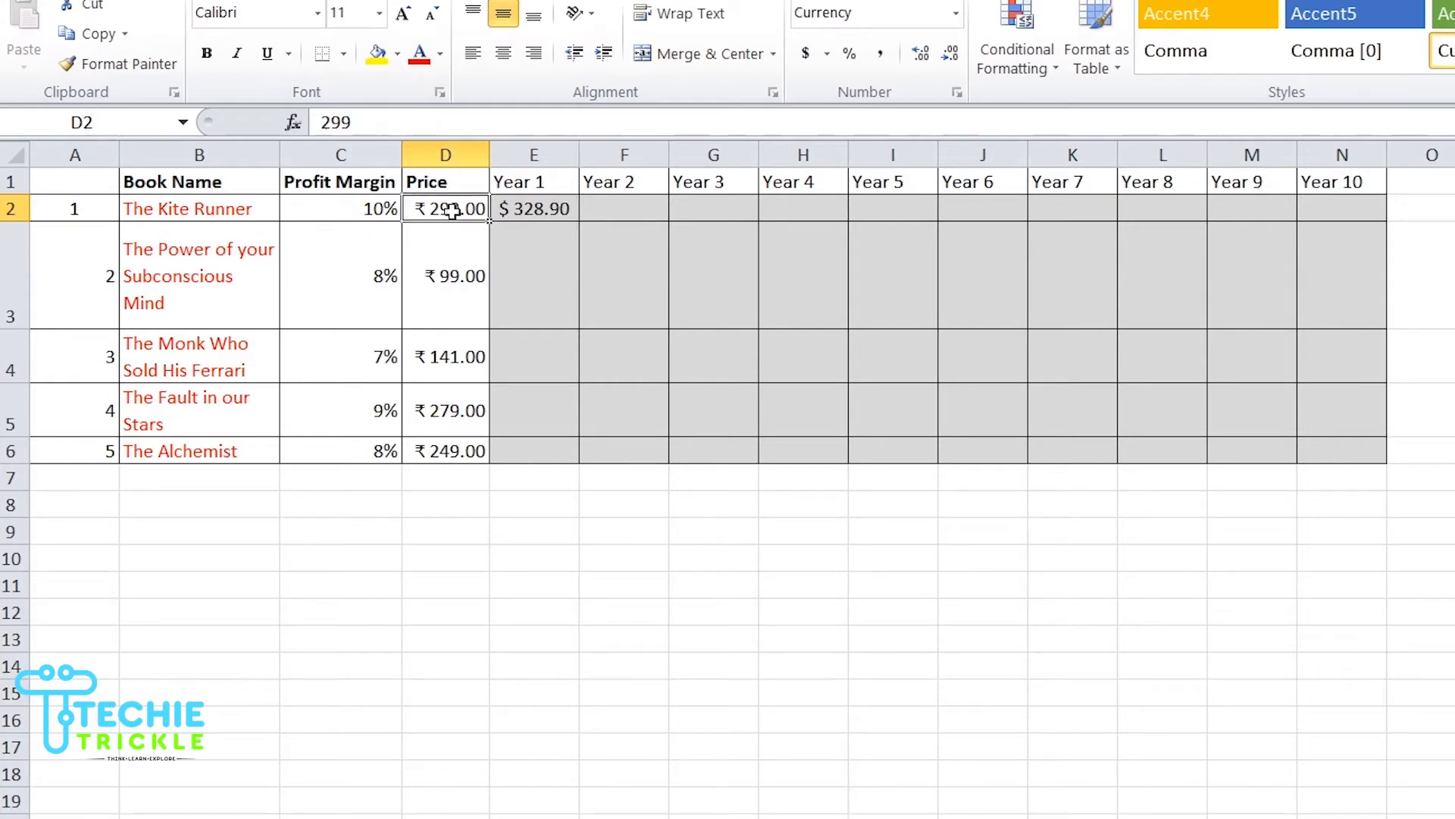
click(117, 64)
click(558, 211)
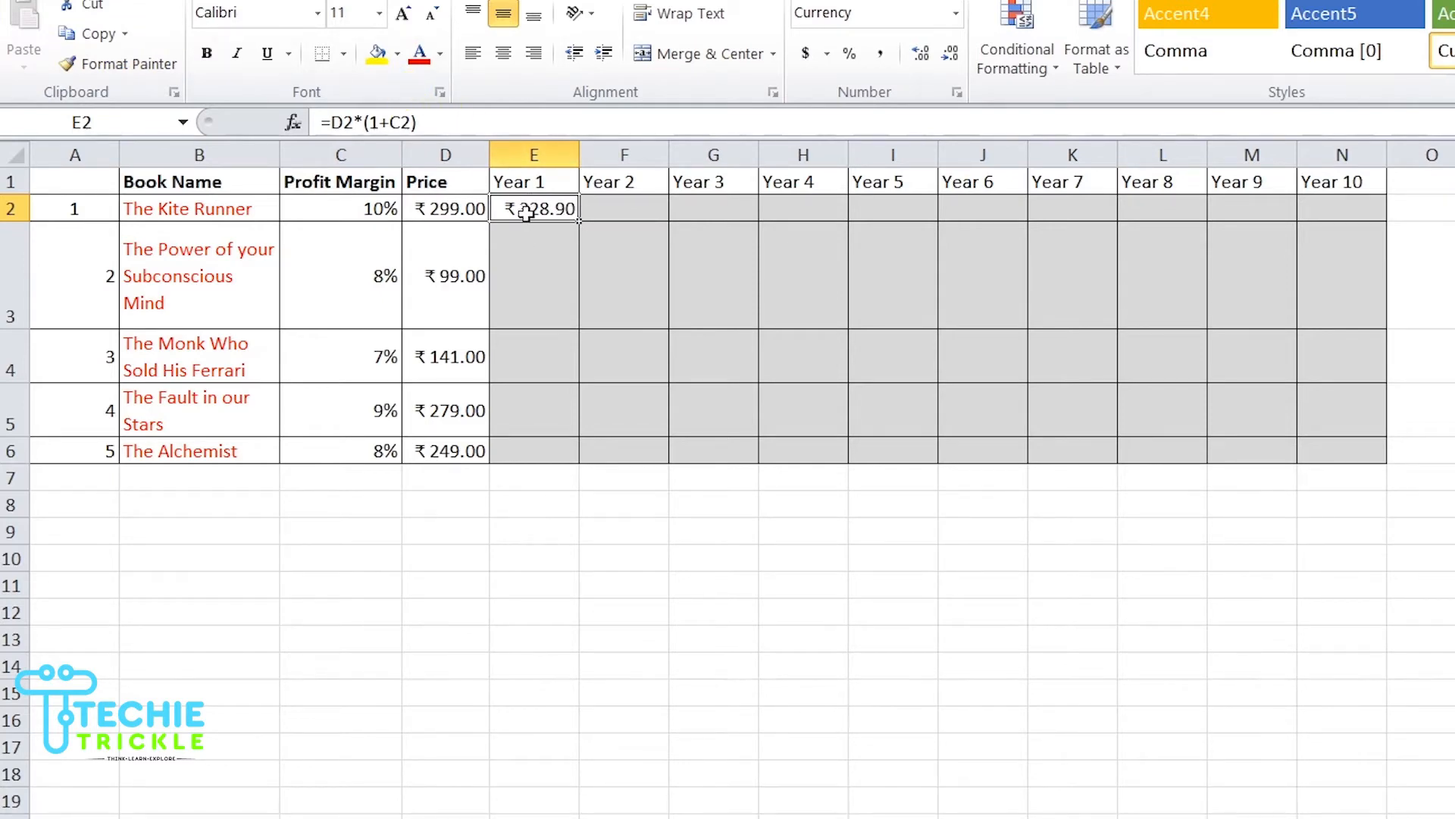
click(397, 55)
click(643, 208)
click(644, 209)
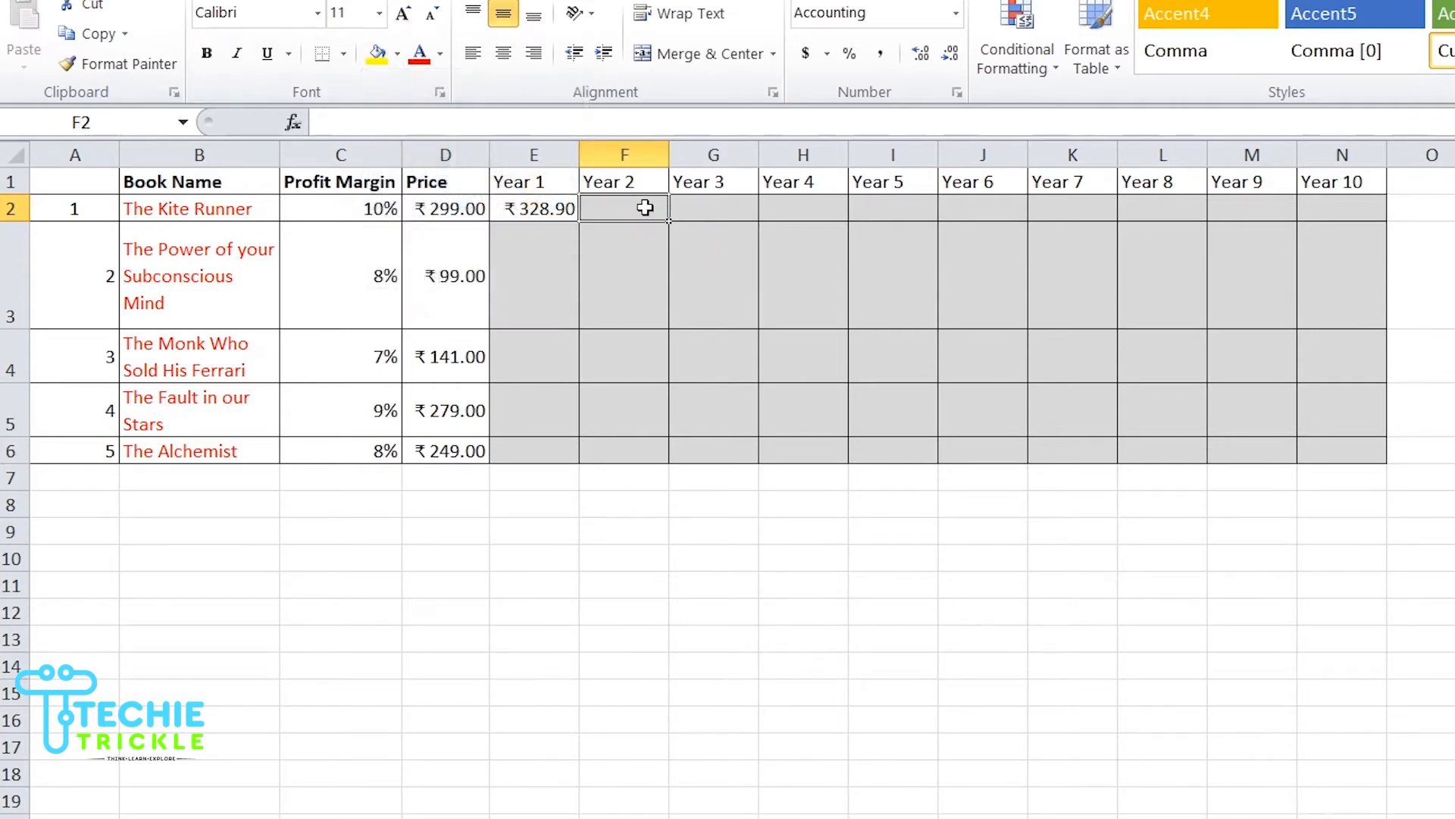
click(118, 64)
click(564, 209)
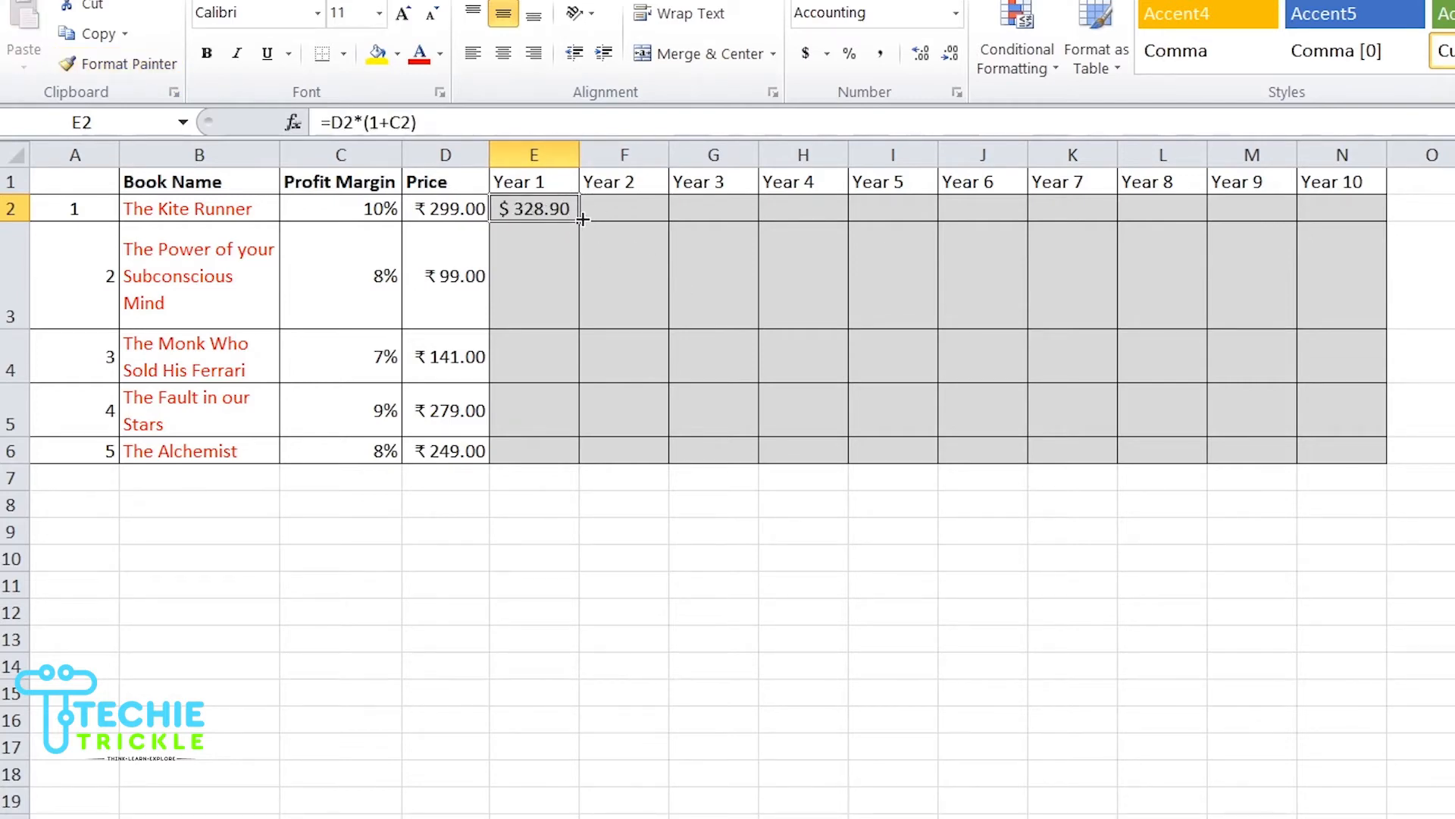
Step: Copy the Year 1 formula across to Year 10 and widen the Year 2 to Year 4 columns
drag(583, 219, 1379, 221)
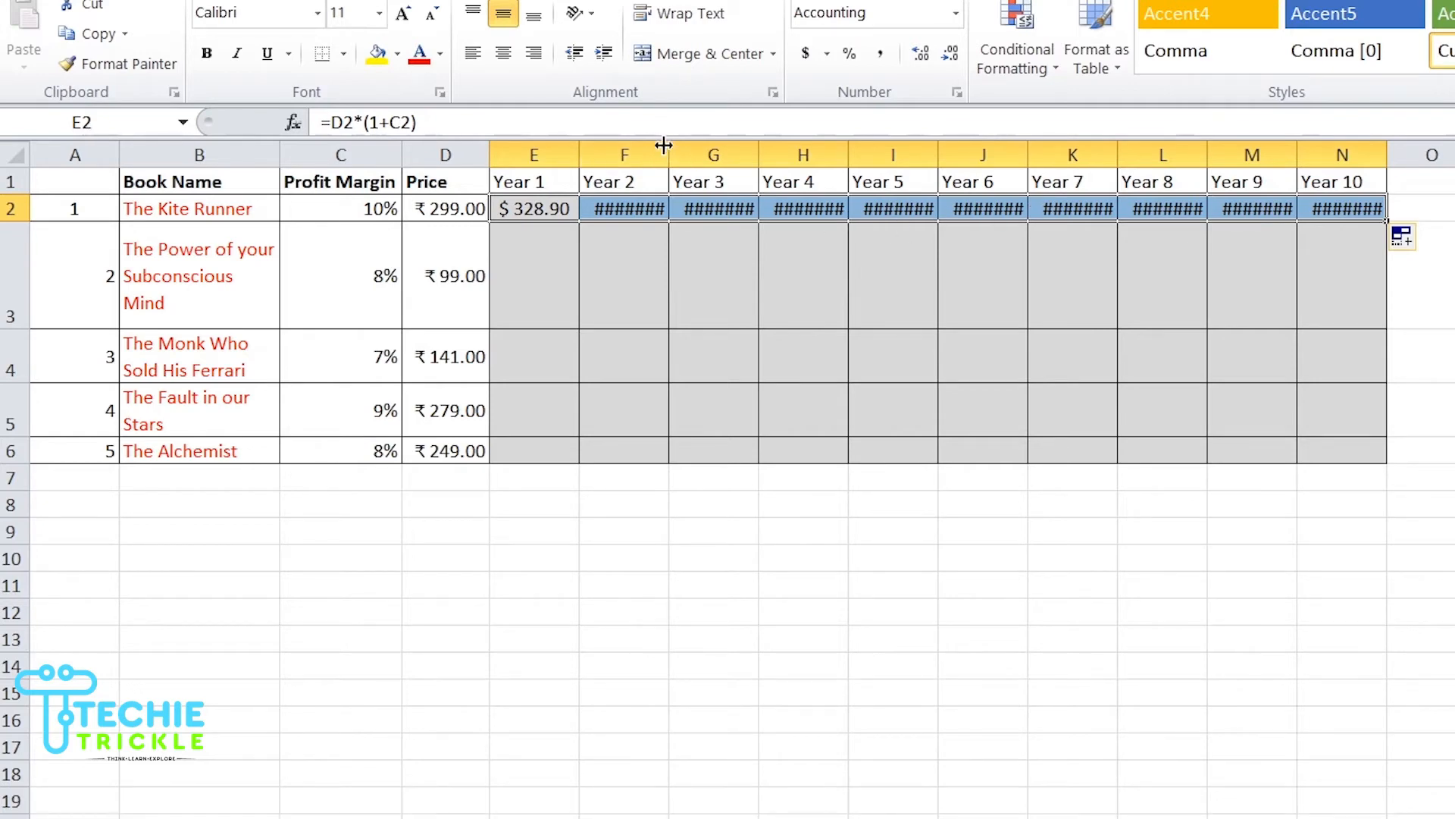
drag(671, 146, 691, 146)
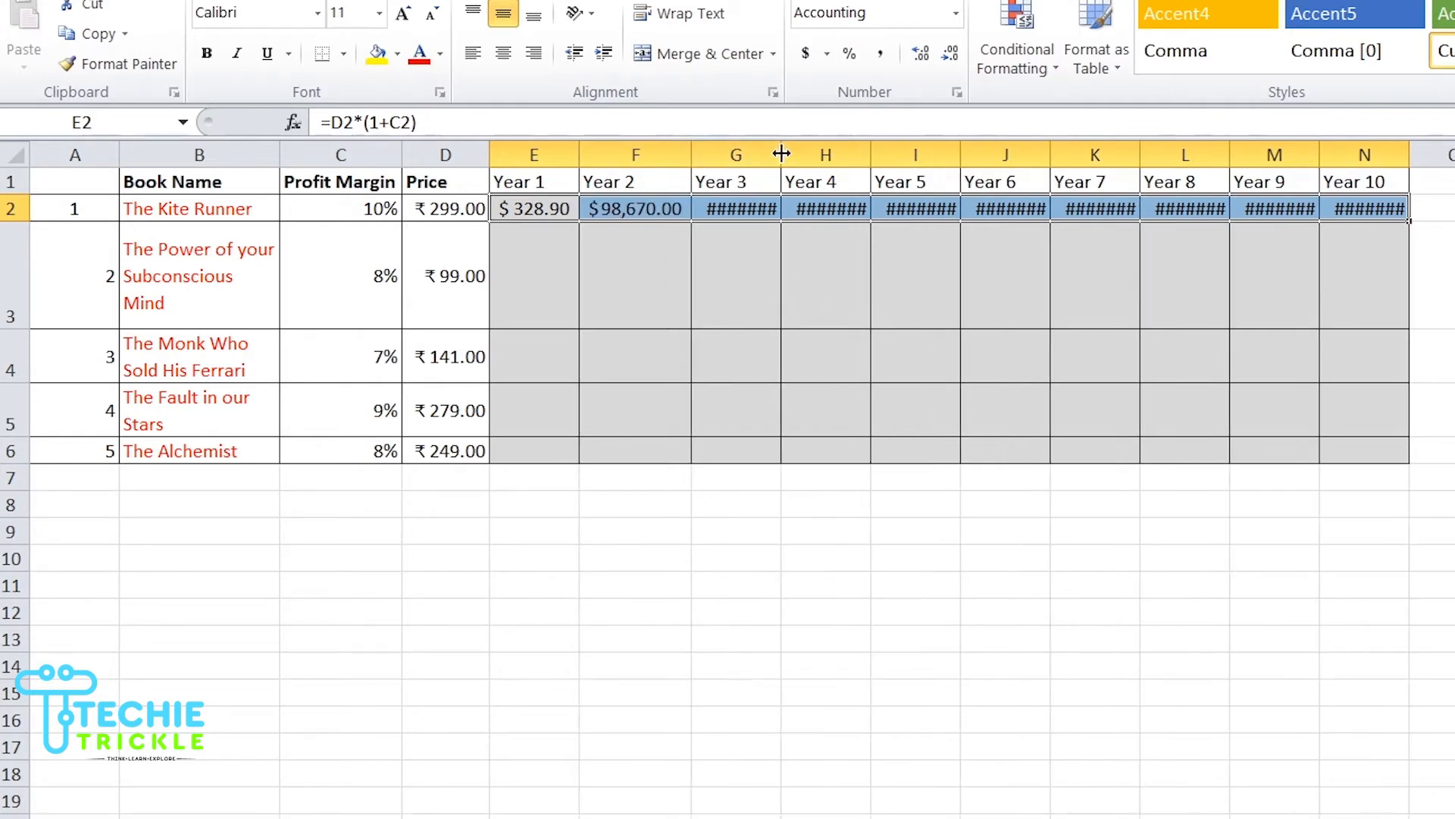
drag(780, 152, 839, 151)
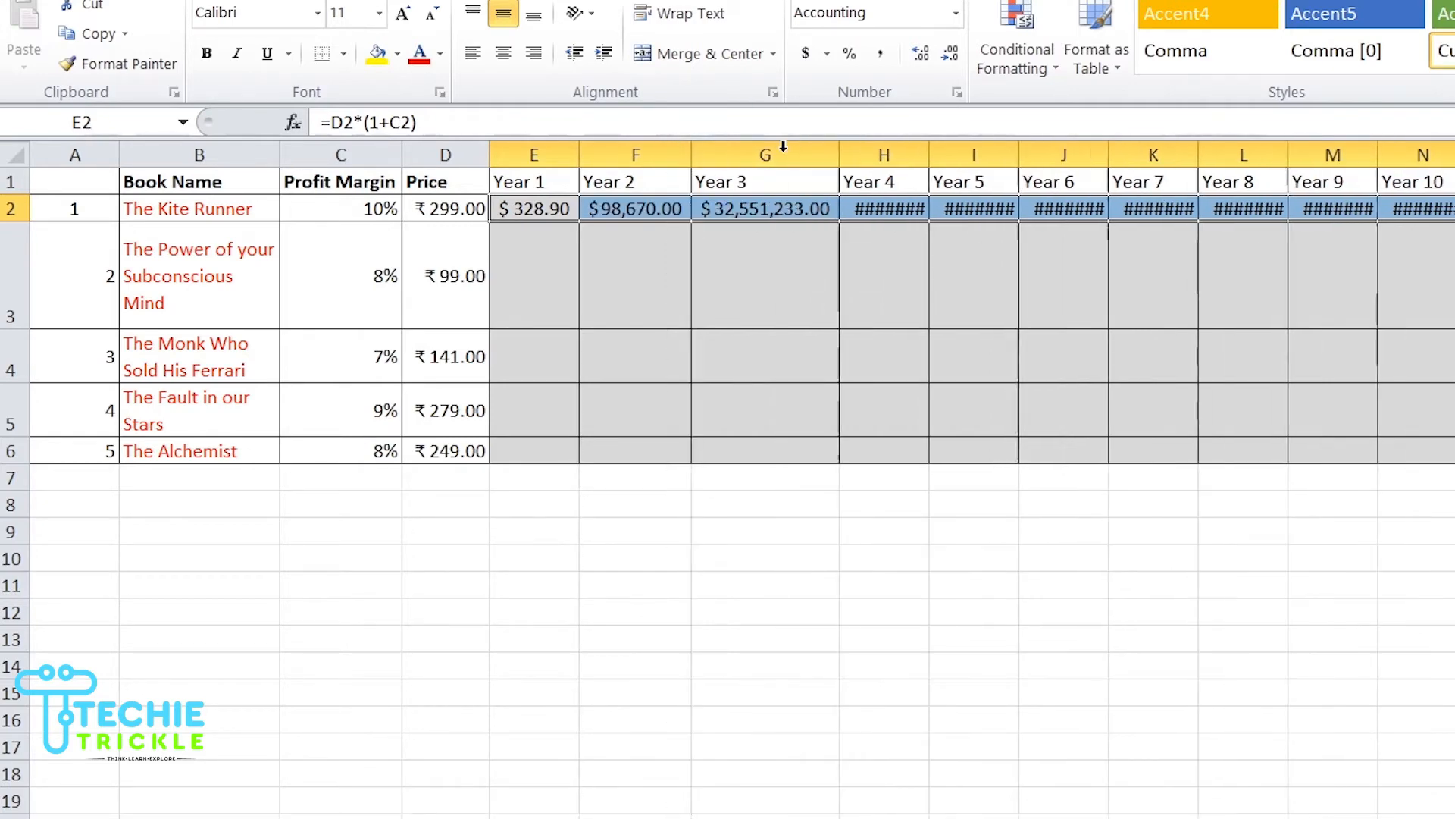
double_click(925, 147)
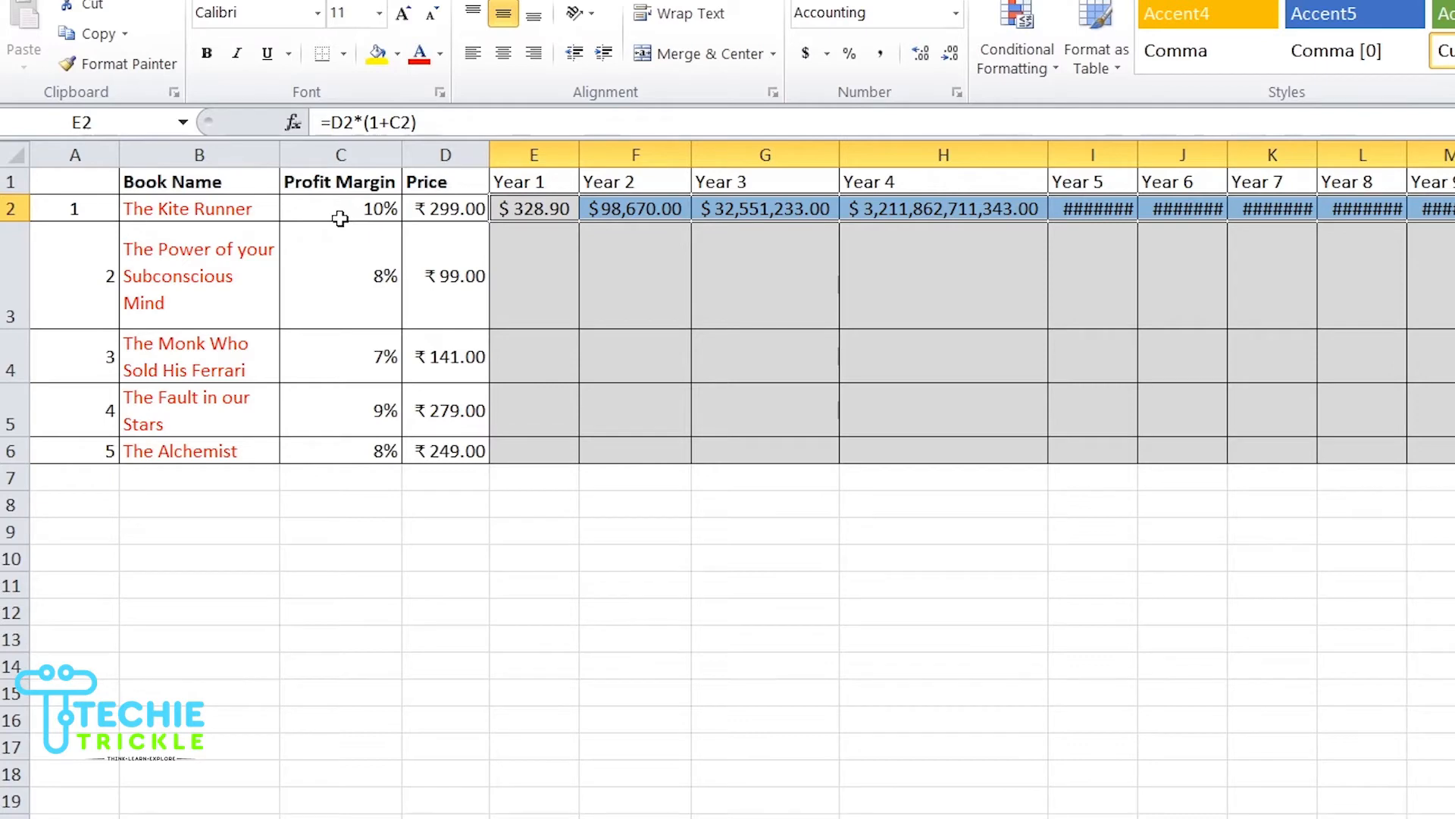
Step: Inspect the formulas in the Price and Year cells to check their cell references
click(625, 215)
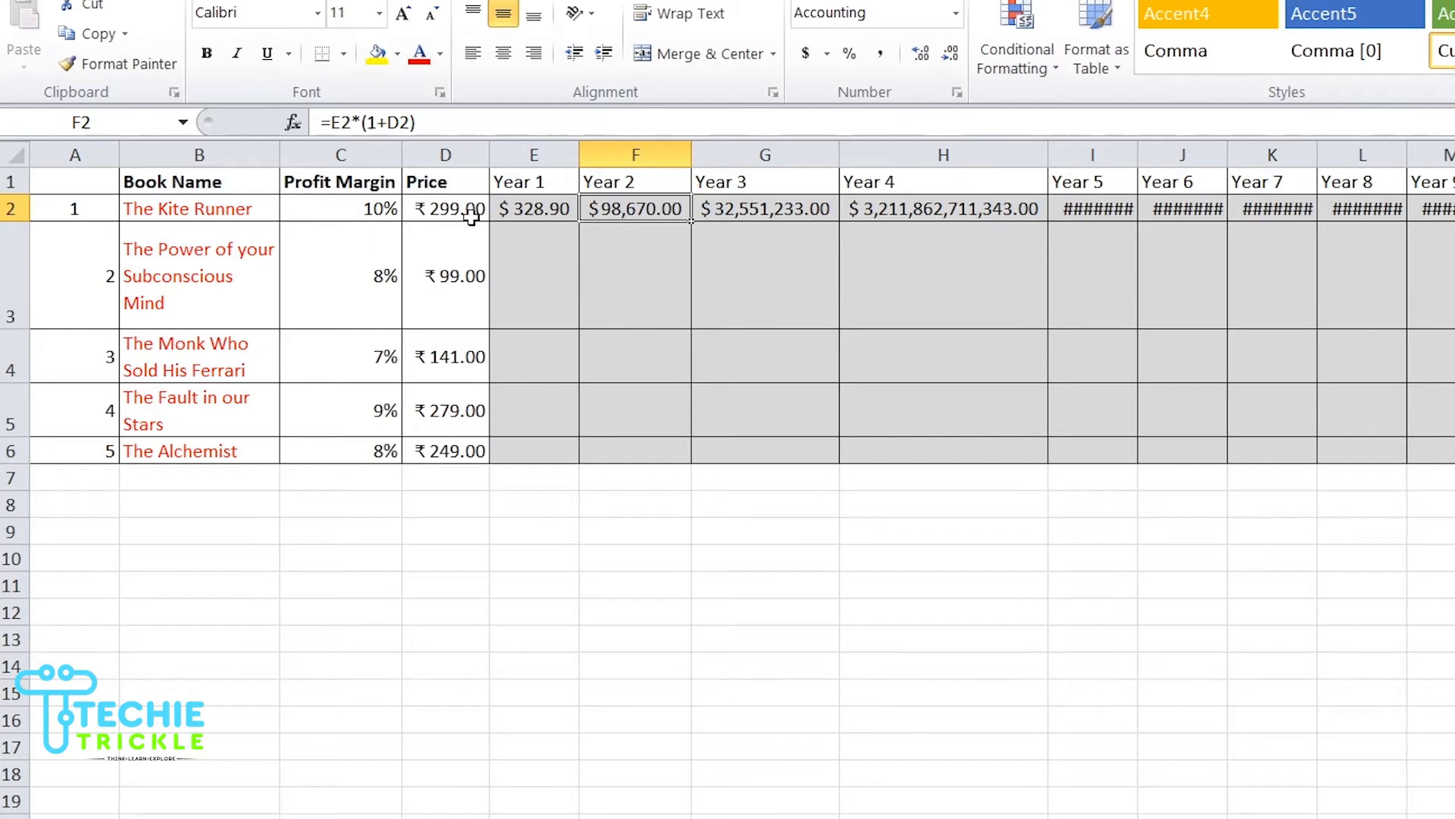
click(784, 208)
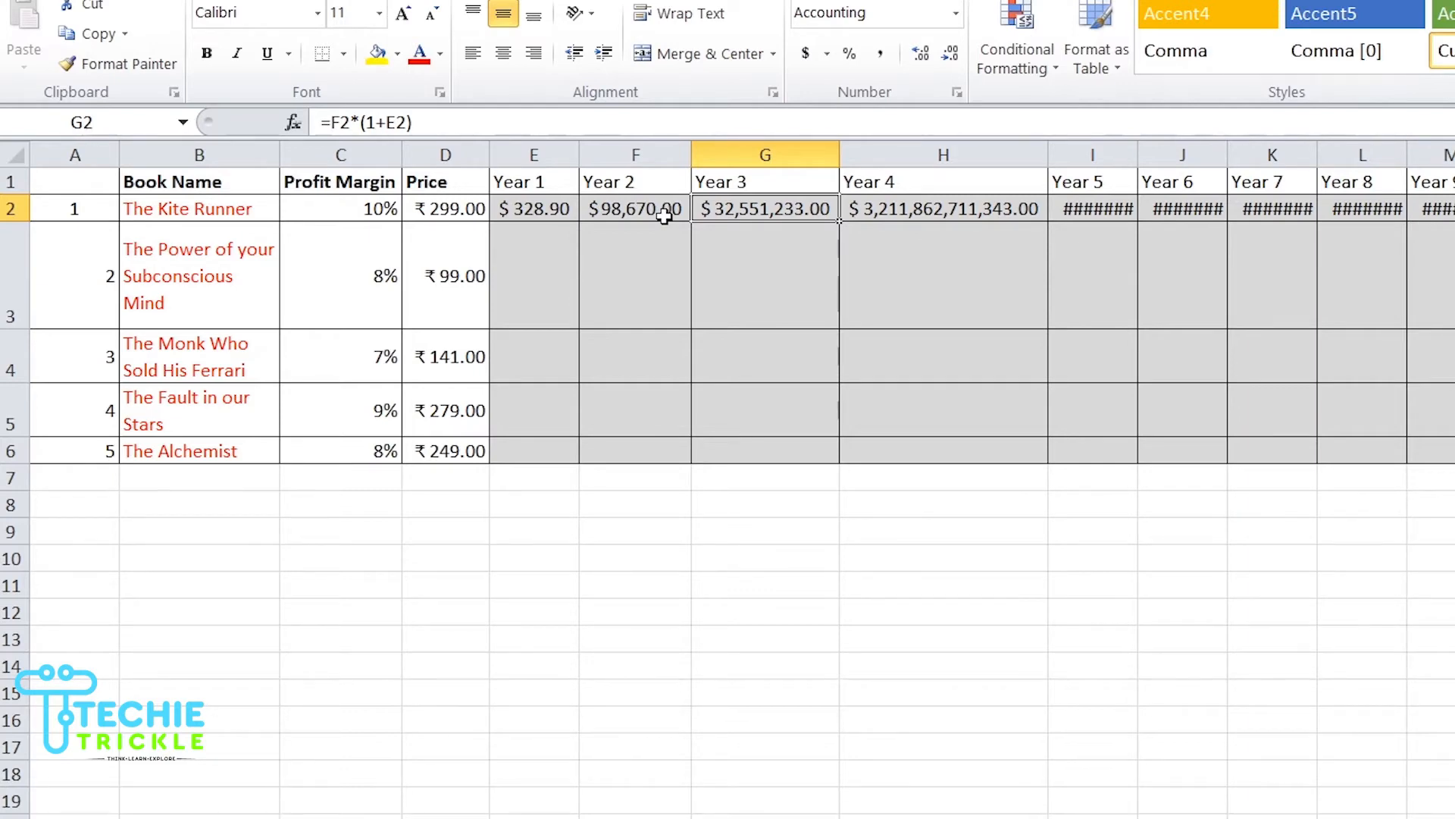
click(477, 214)
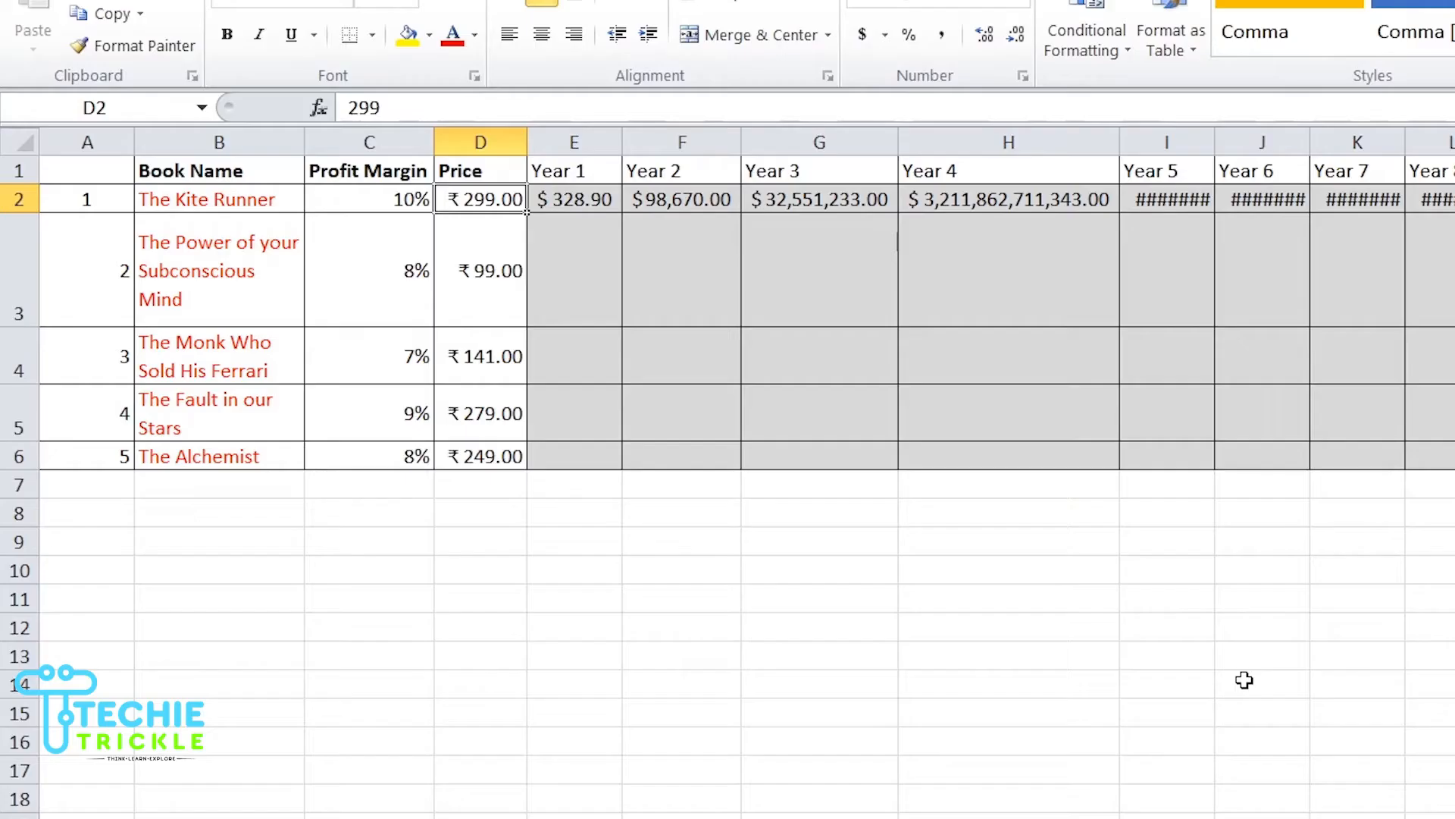
click(695, 207)
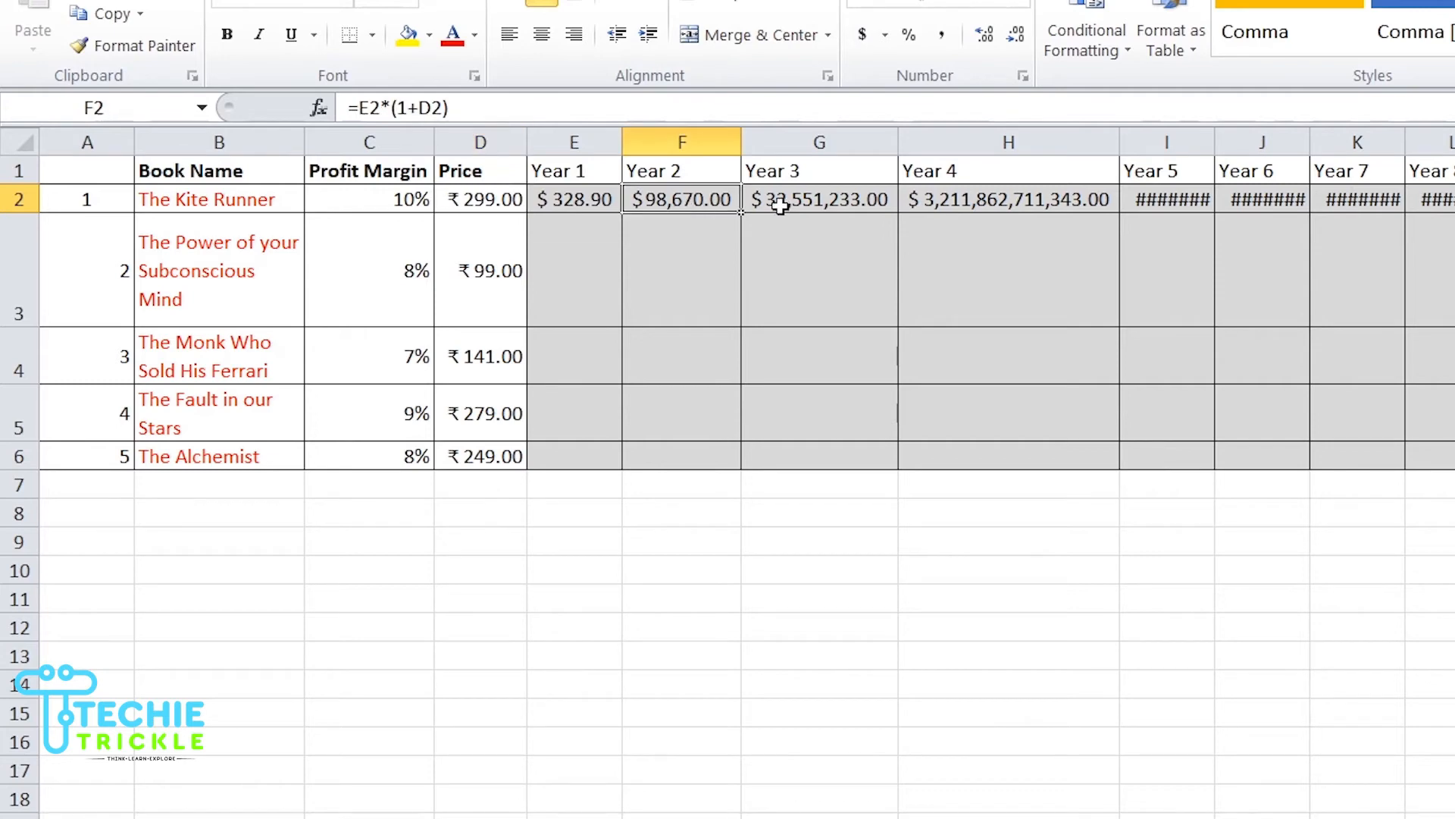
click(572, 202)
click(694, 197)
click(811, 202)
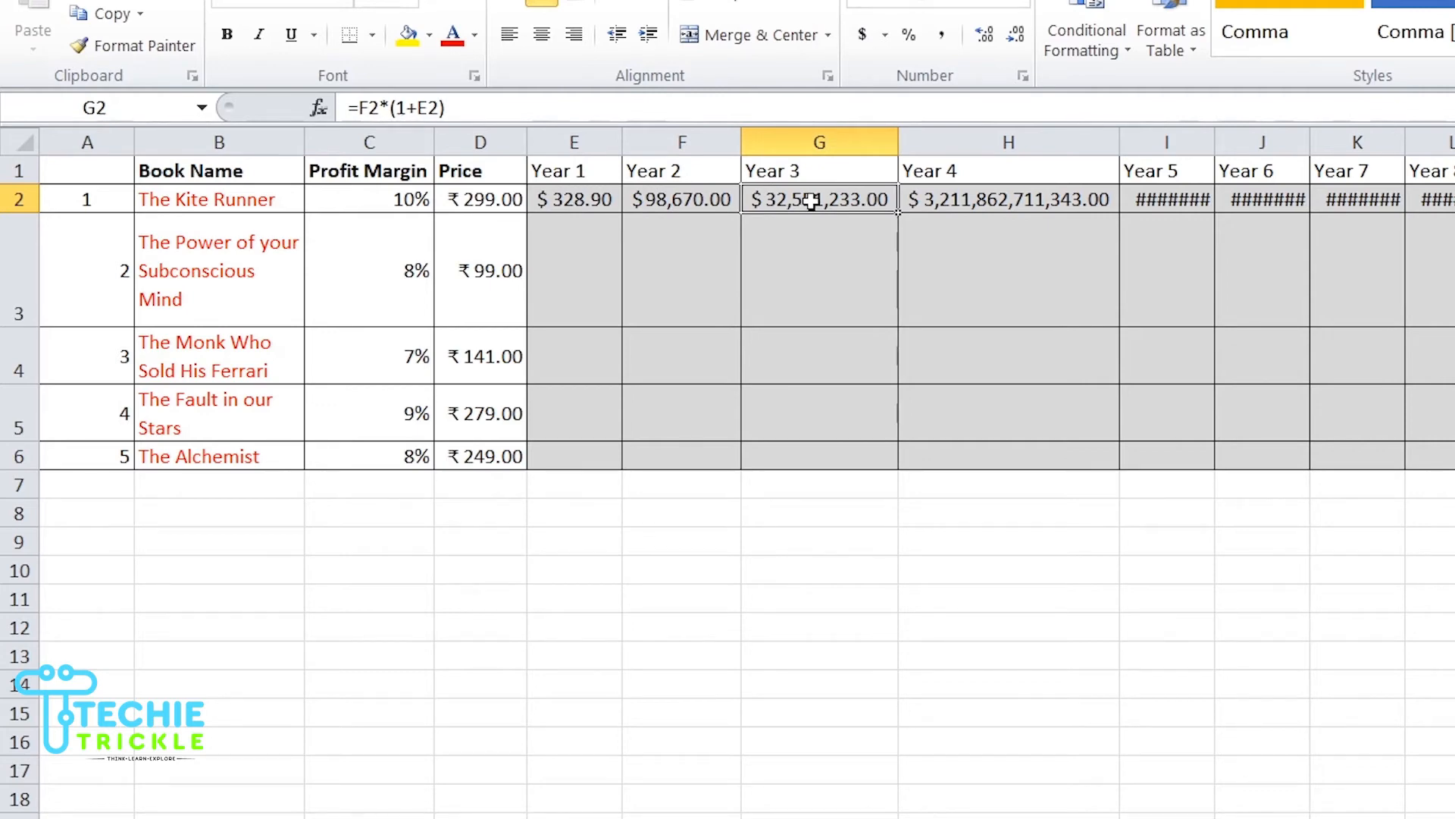
click(578, 214)
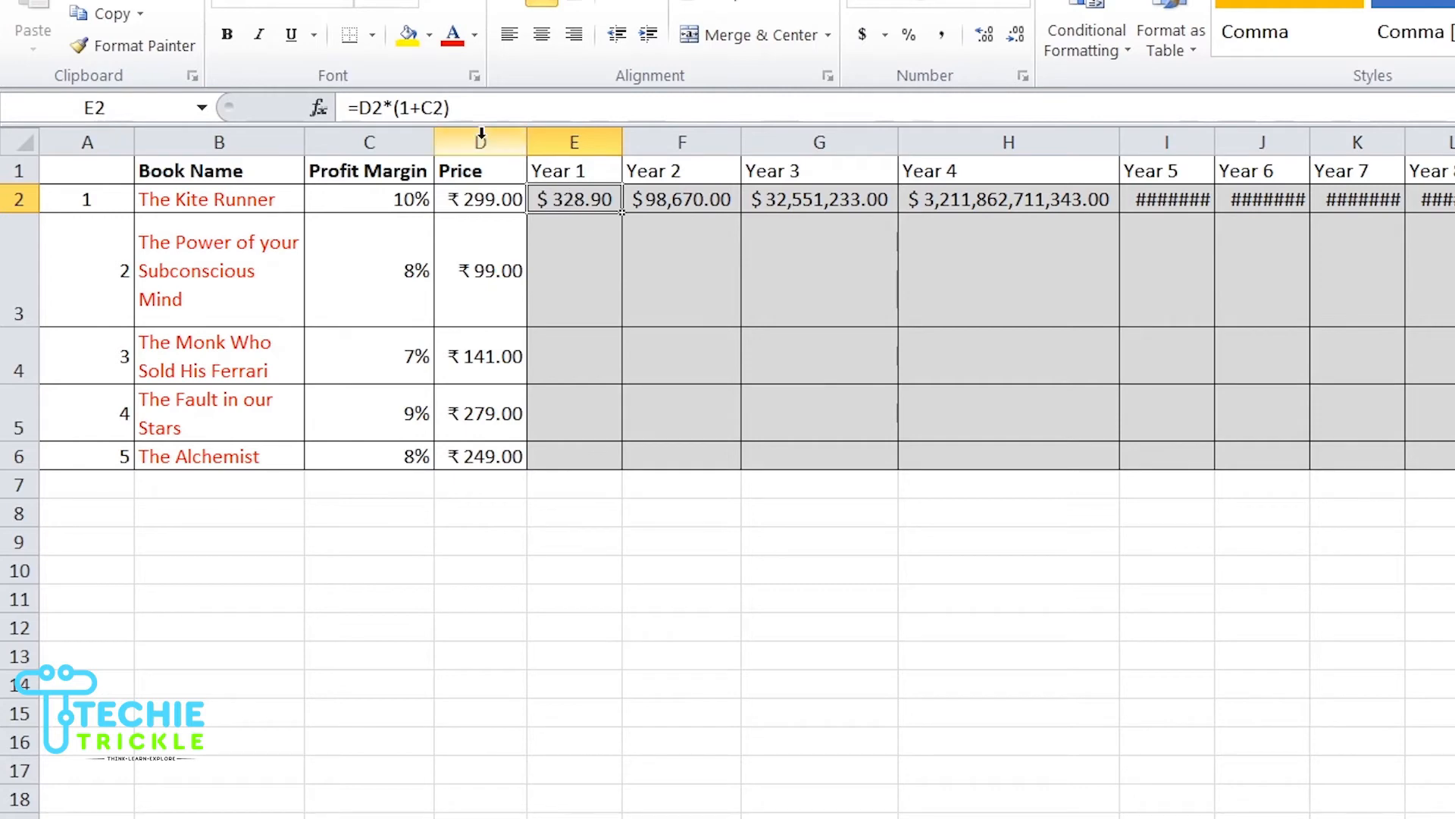
Step: Change the Year 1 formula to =D2*(1+$C2) so the profit margin column stays fixed
click(422, 108)
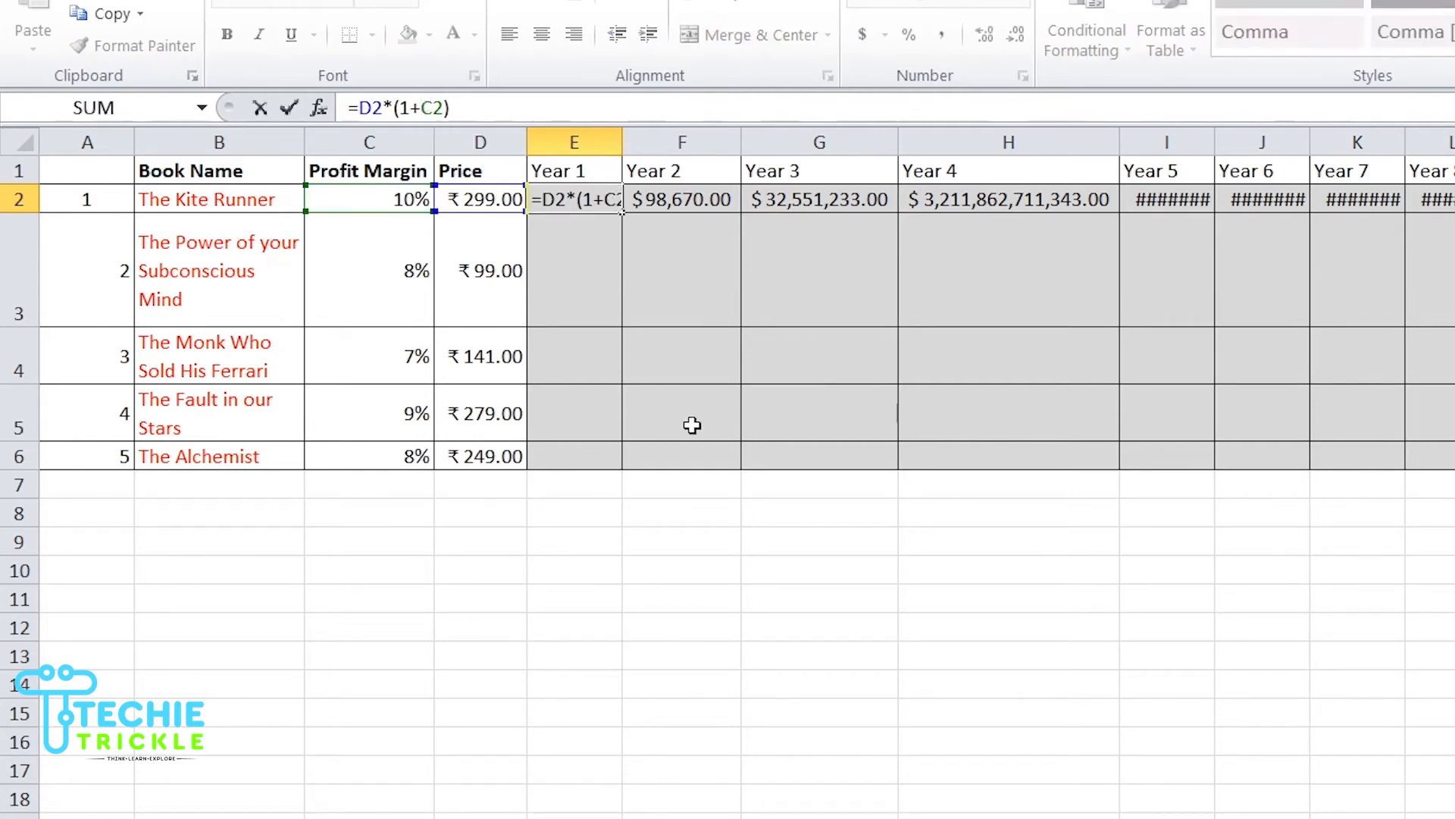
text($)
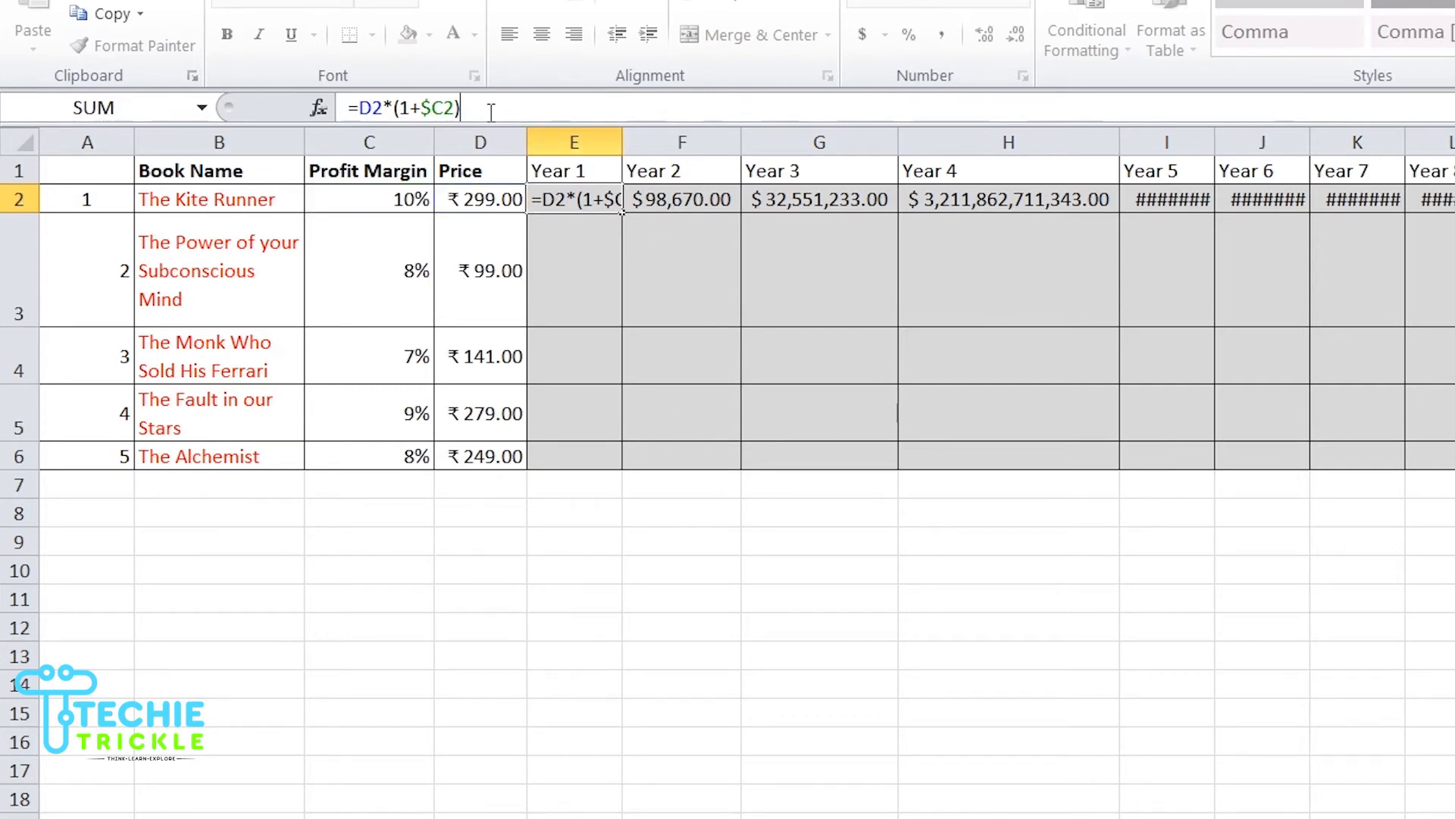
key(Tab)
Step: Fill the updated Year 1 formula across to Year 10 and narrow the Year 4 column
click(578, 202)
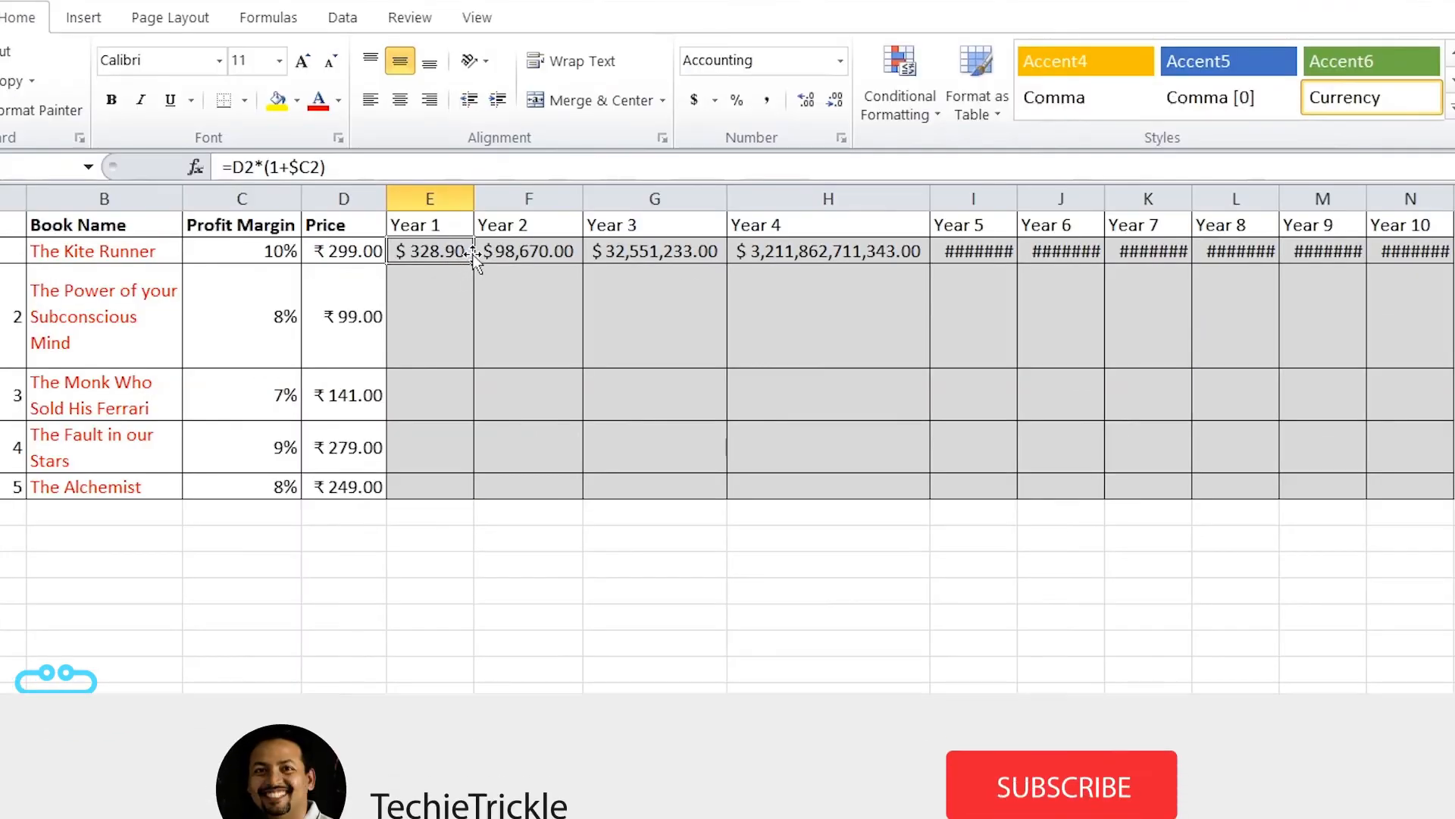
drag(472, 261, 1438, 250)
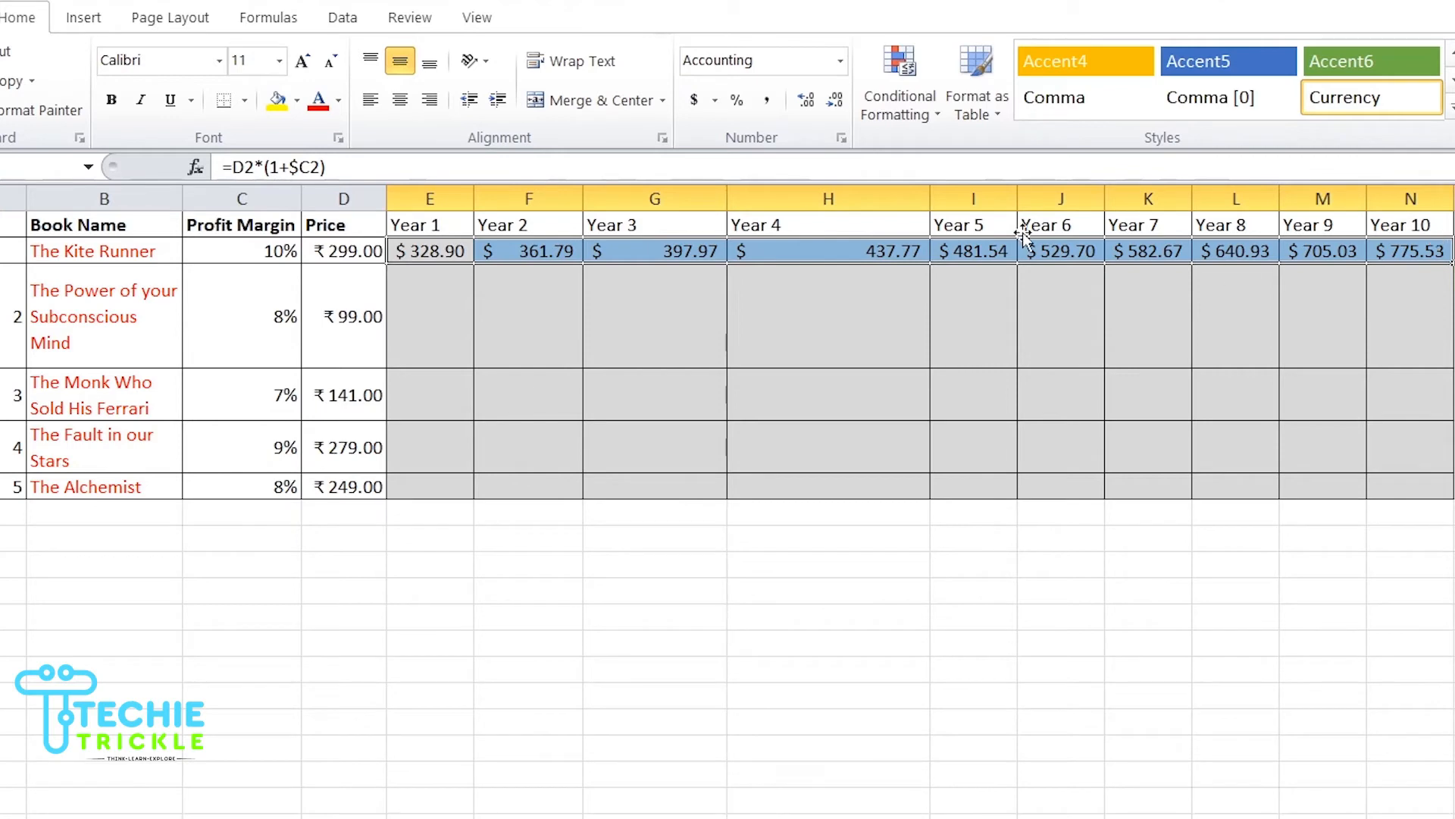
drag(930, 199, 668, 199)
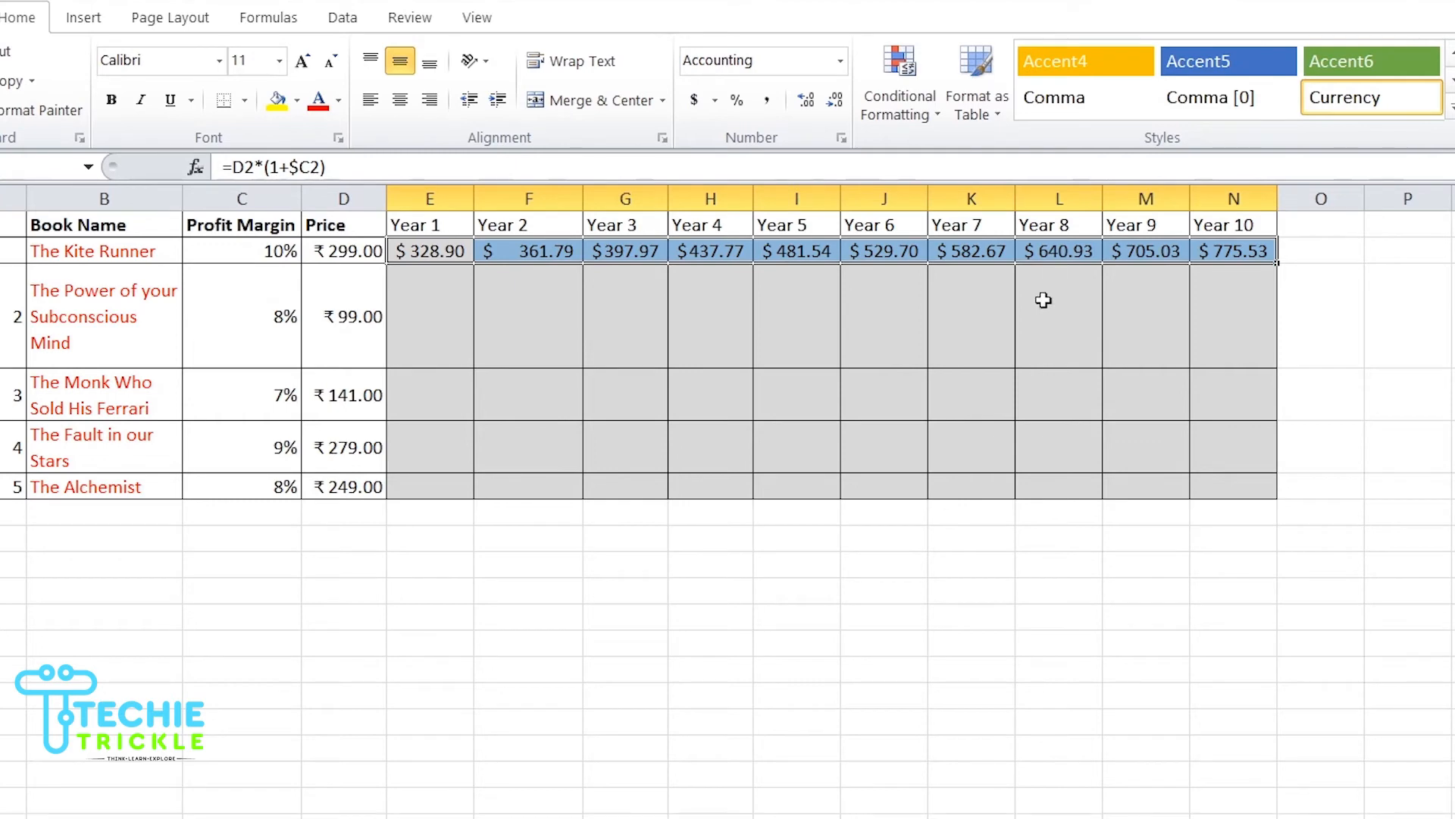
Step: Fill the Year 1 formula down to row 6 and then across all rows to the Year 10 column
click(550, 257)
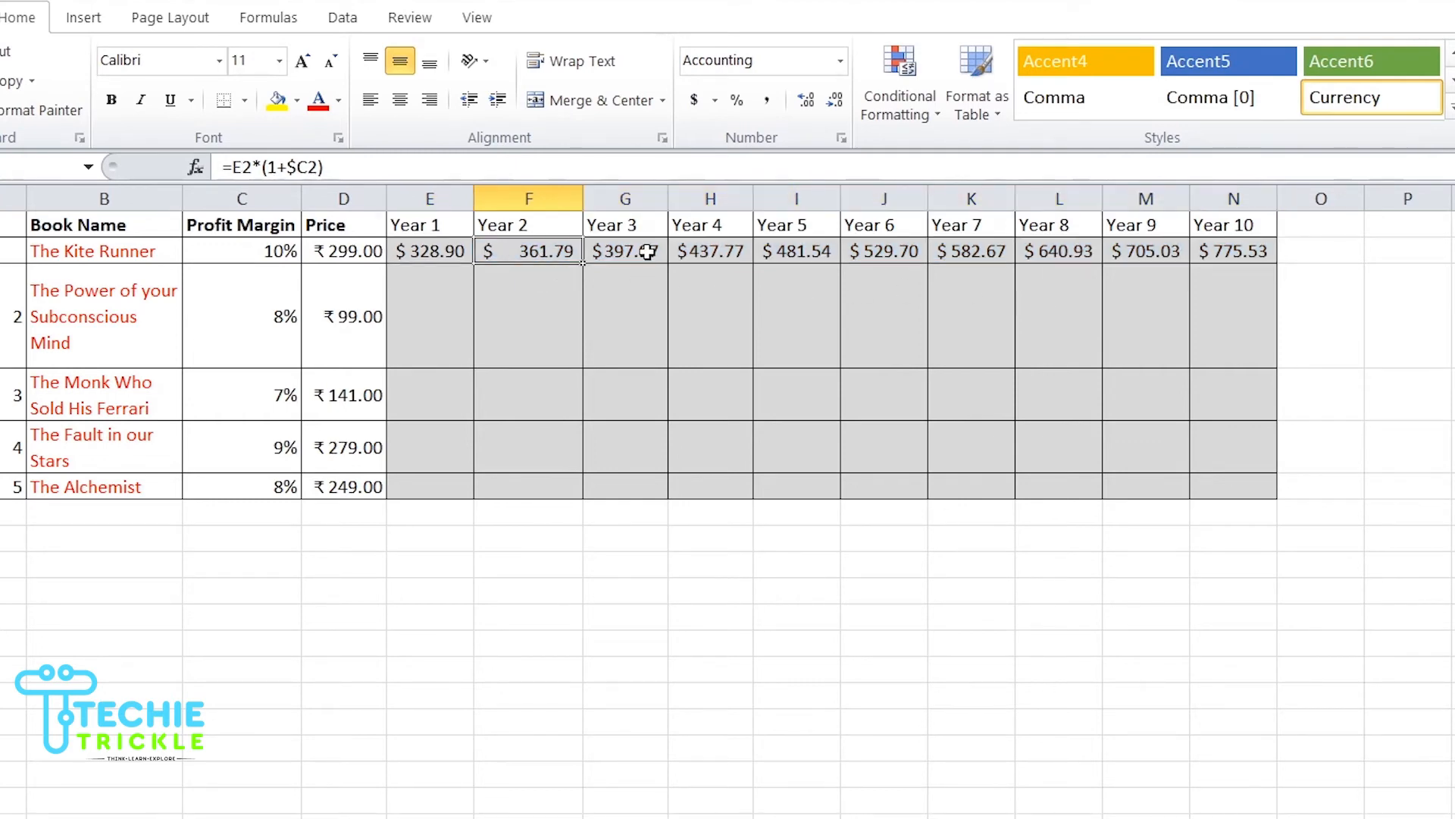
click(647, 251)
click(738, 252)
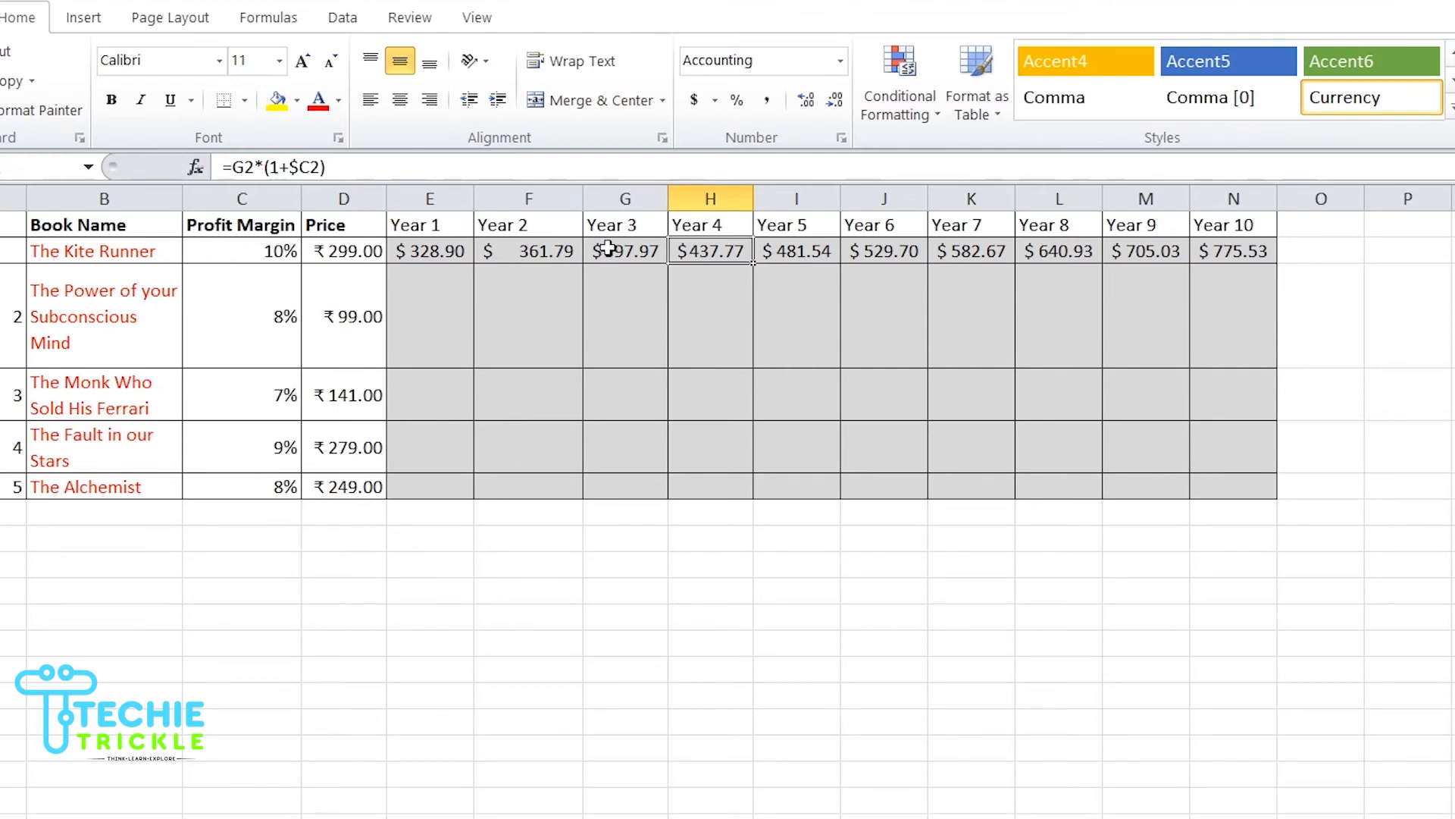
click(448, 256)
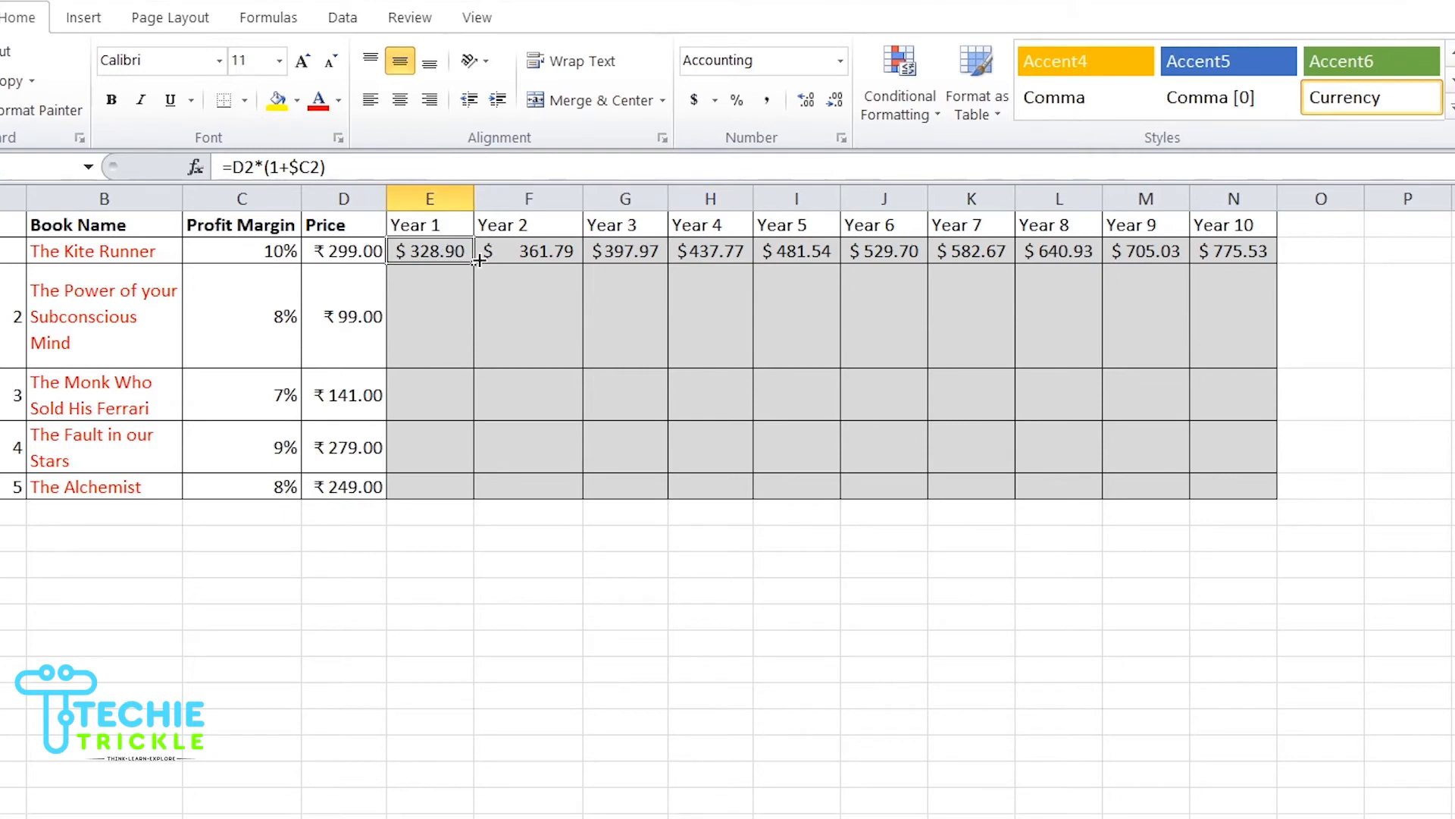
drag(474, 259, 441, 483)
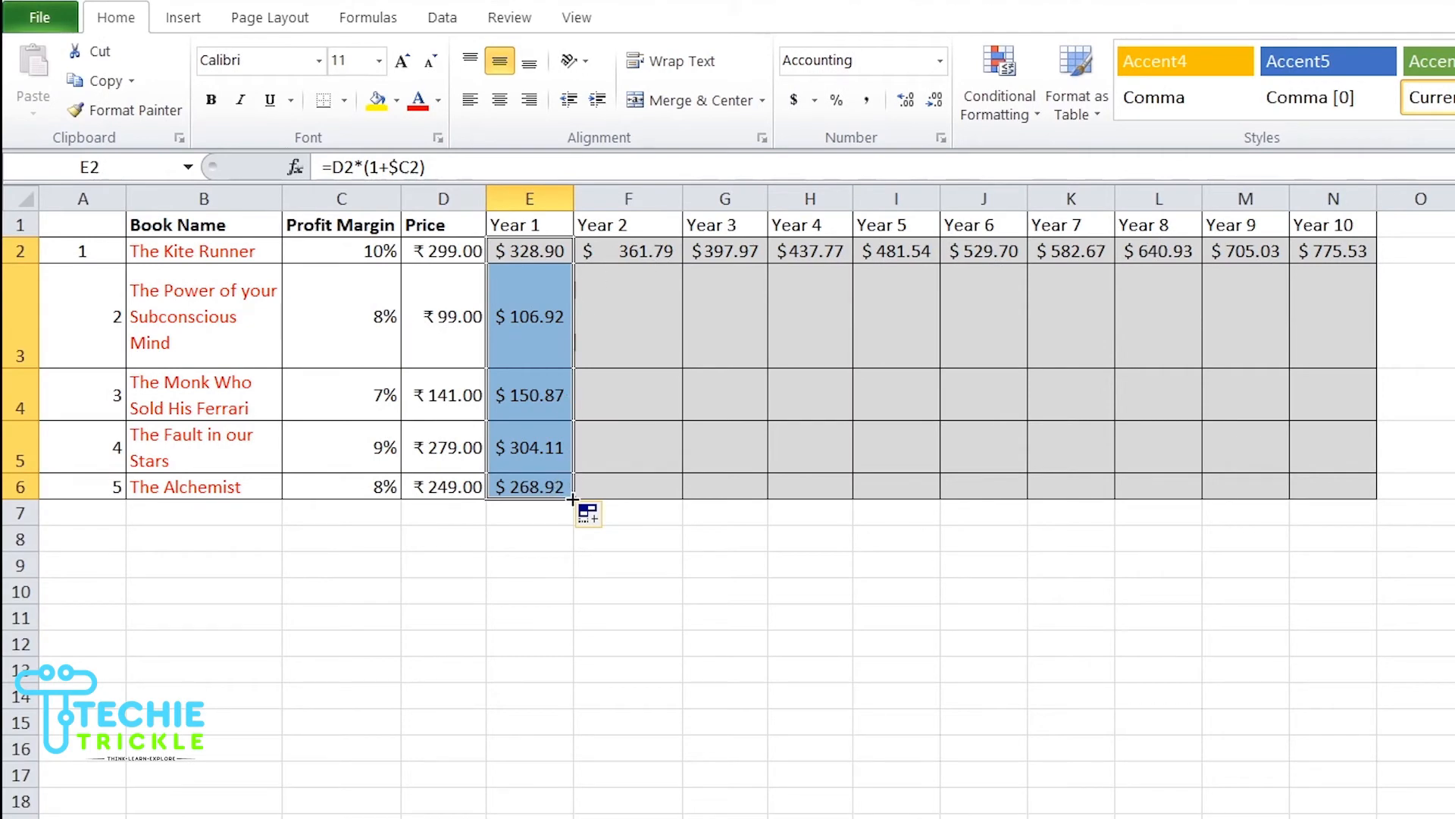
drag(573, 498, 1374, 487)
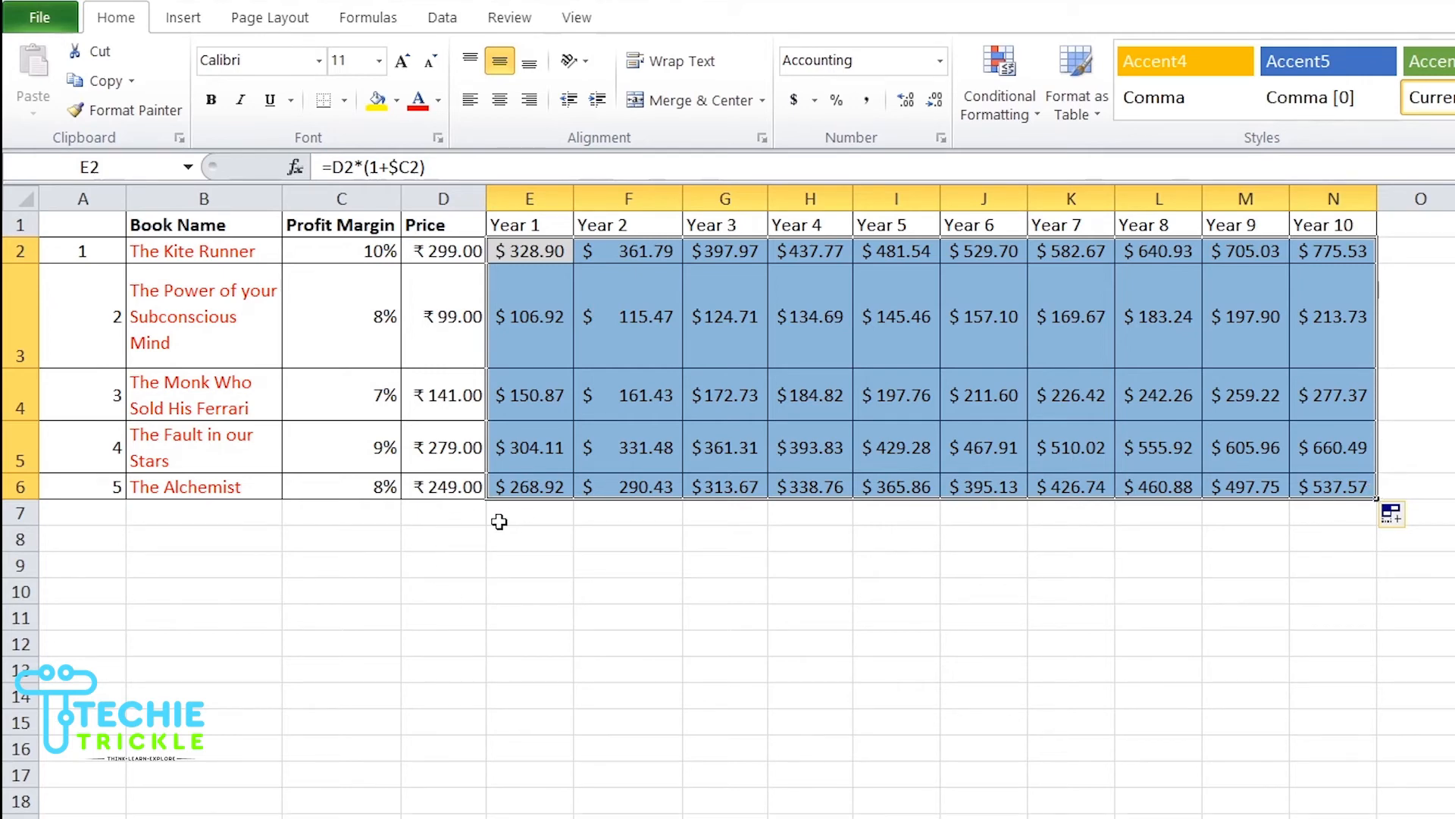
Step: Enter the label TOTAL in the Book Name column beneath the last book
click(158, 525)
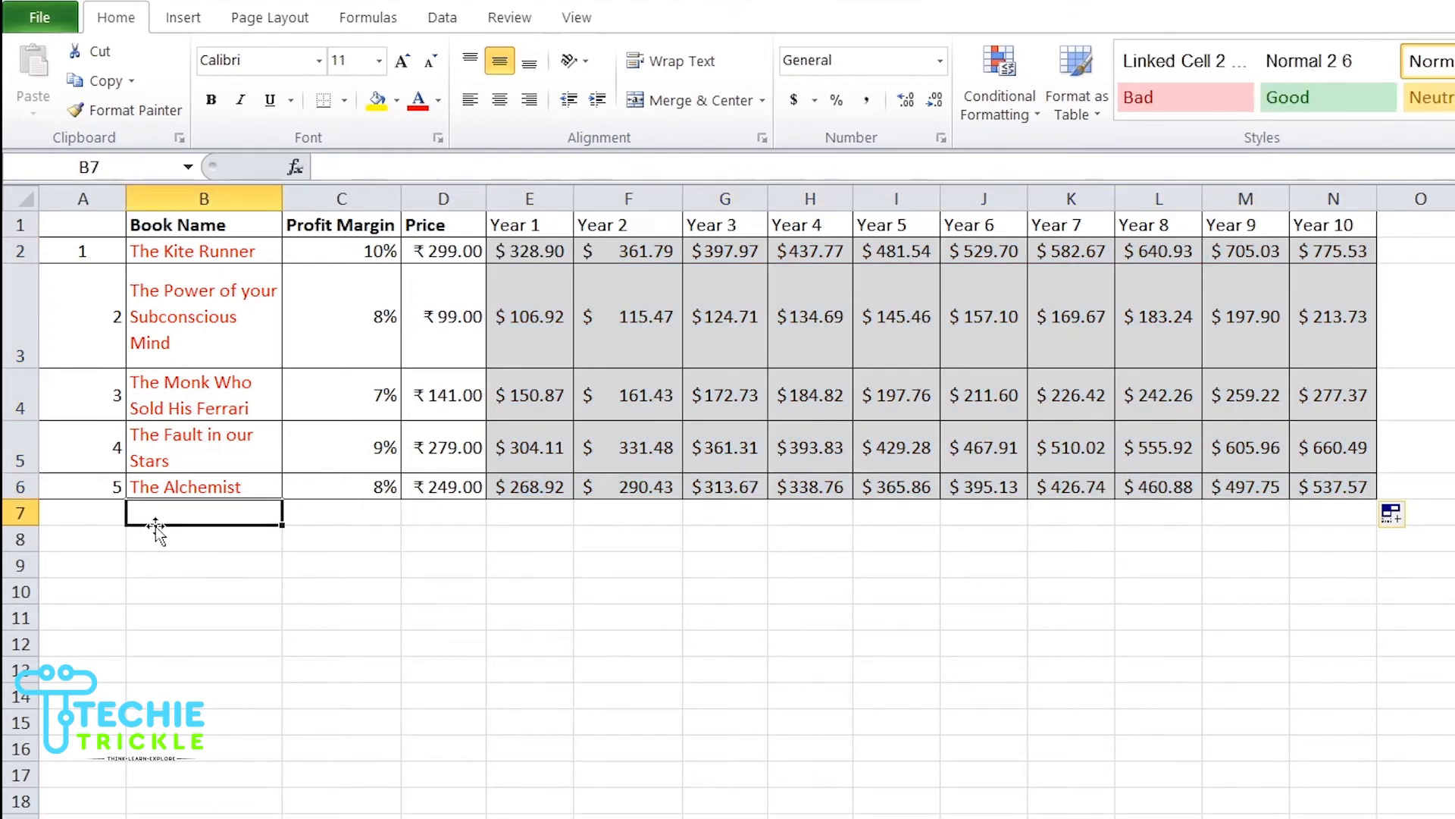
text(TOTAL)
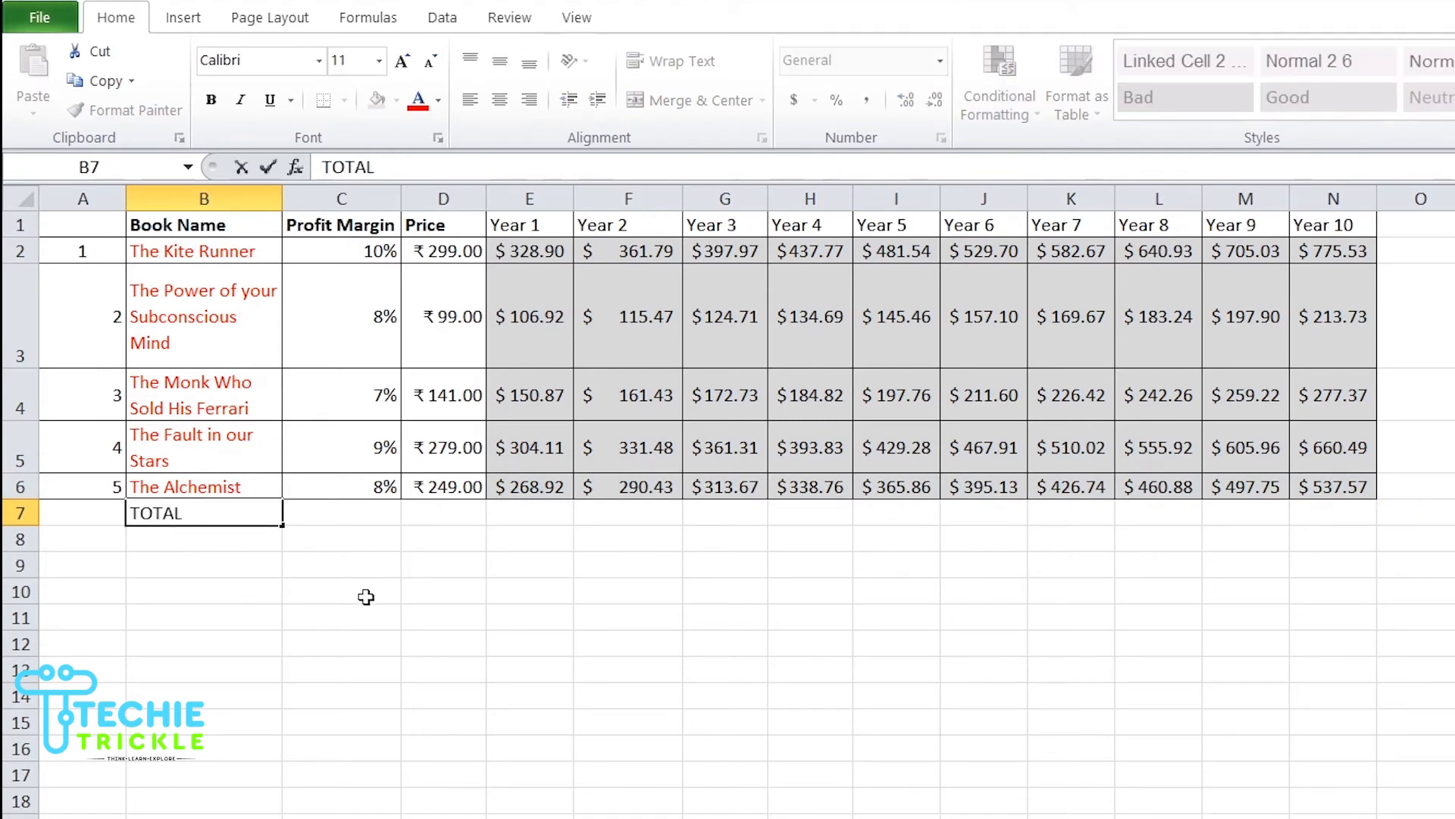
click(448, 604)
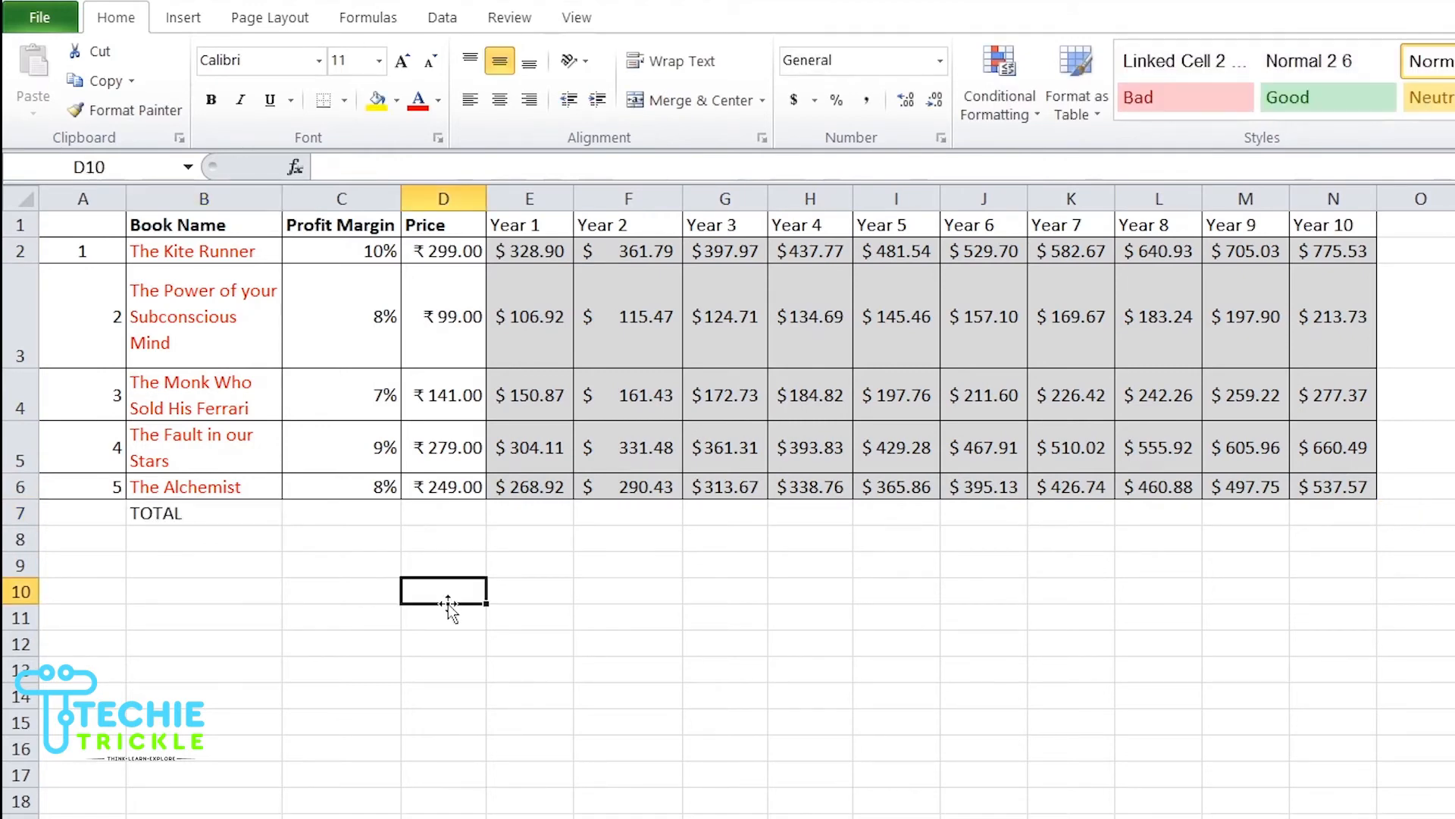
Step: Enter =SUM(D2:D6) in the Price column of the TOTAL row
click(440, 514)
double_click(440, 513)
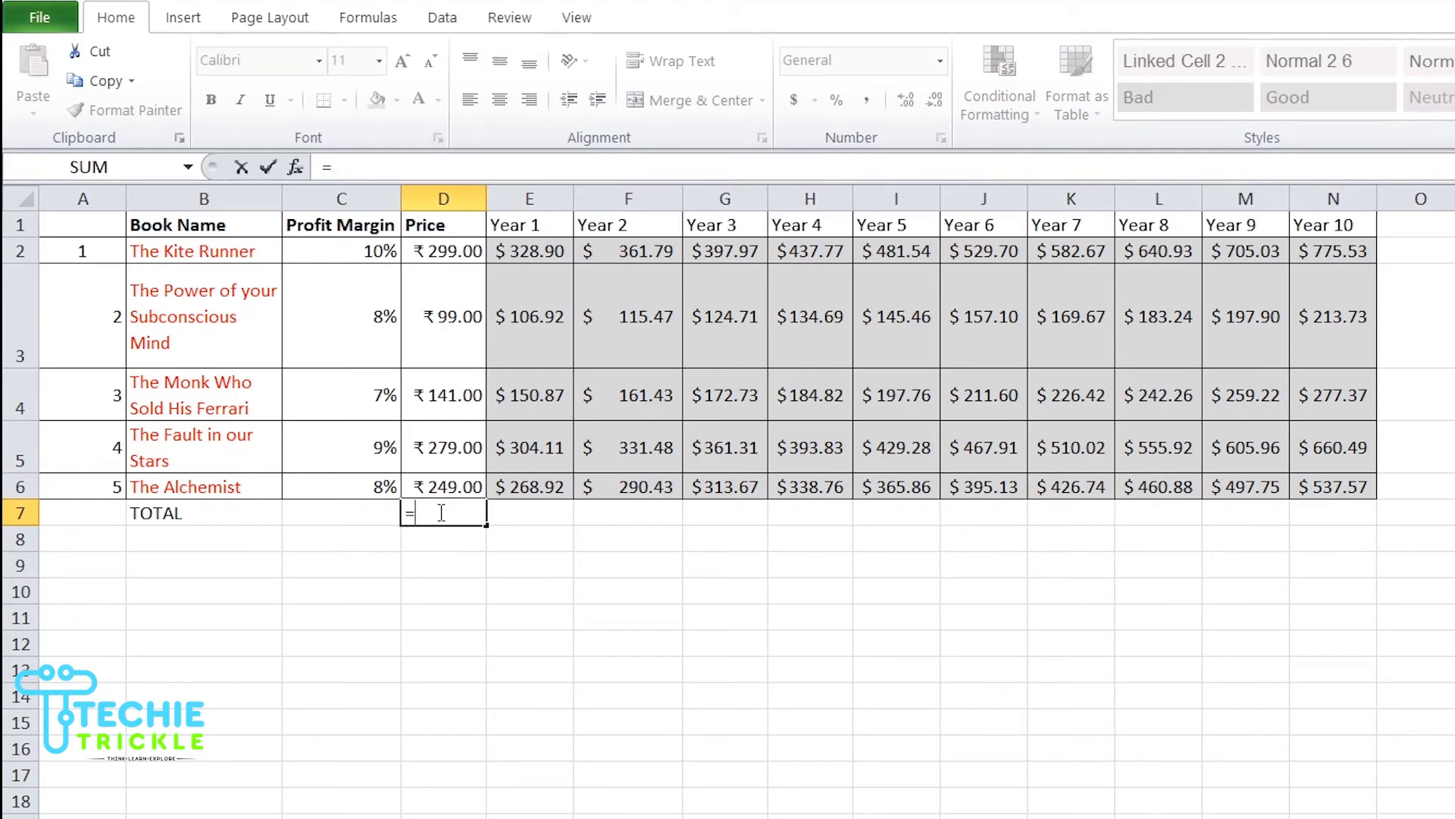
text(=SUM)
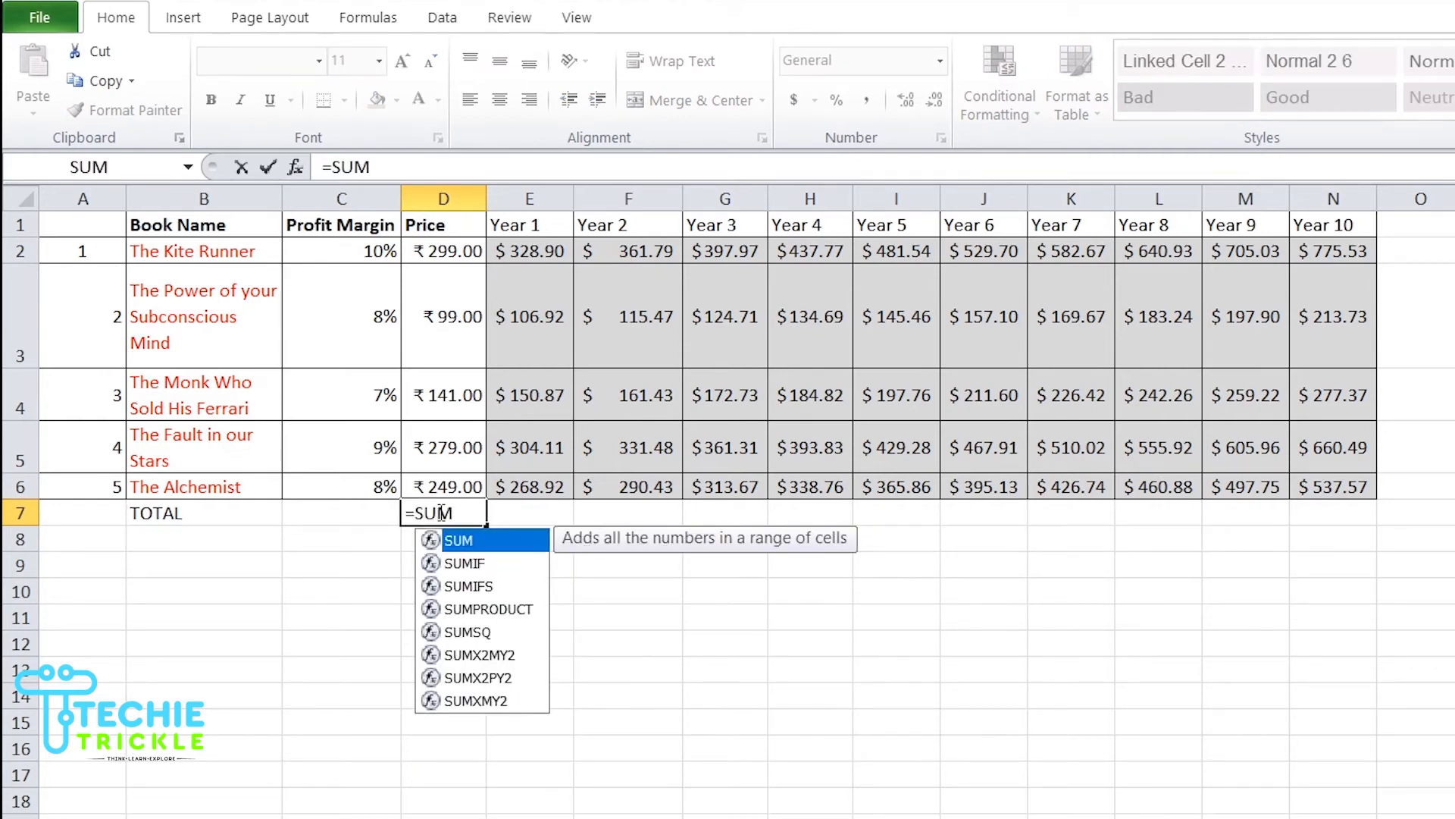
text(()
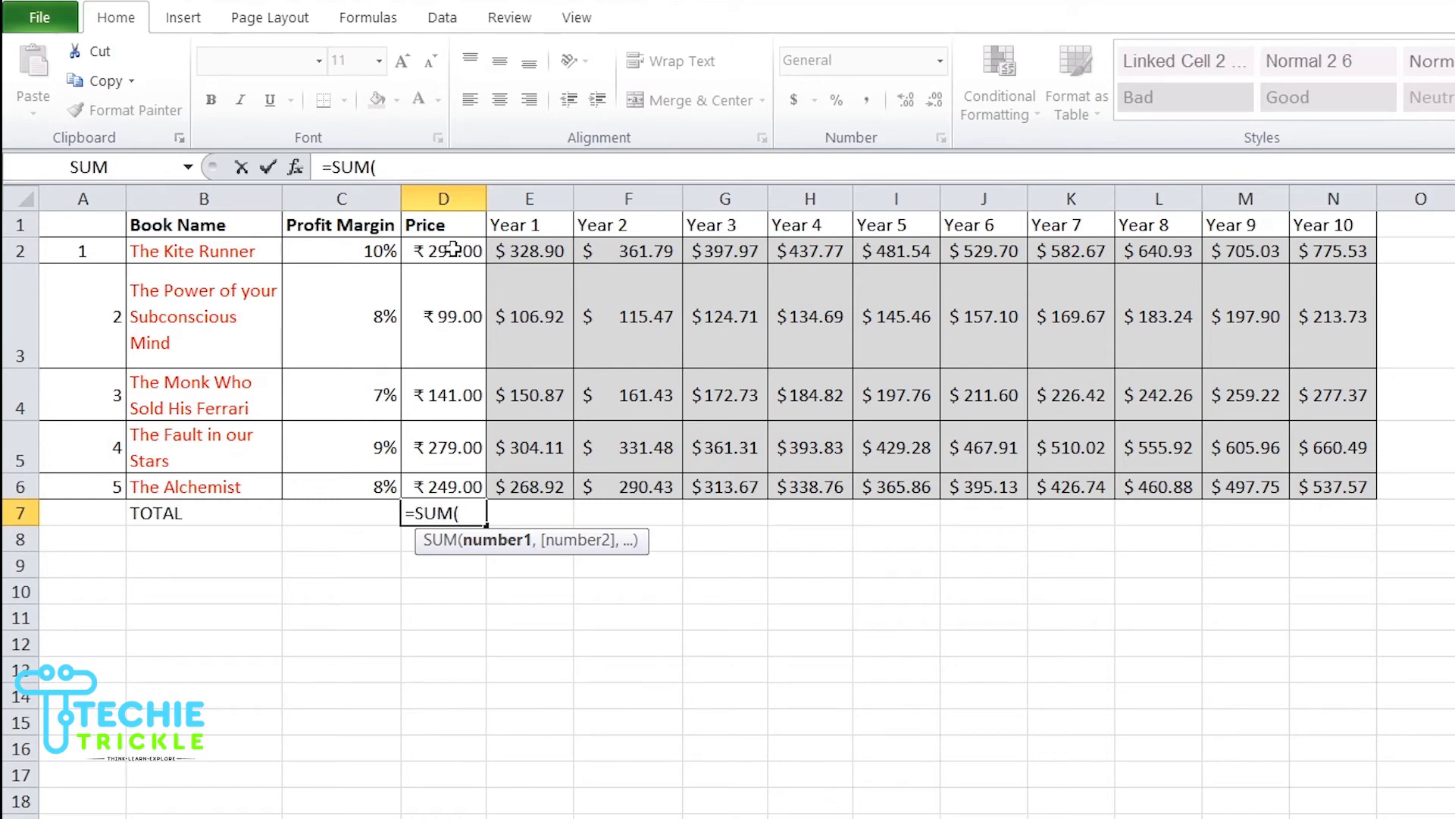
drag(455, 248, 453, 482)
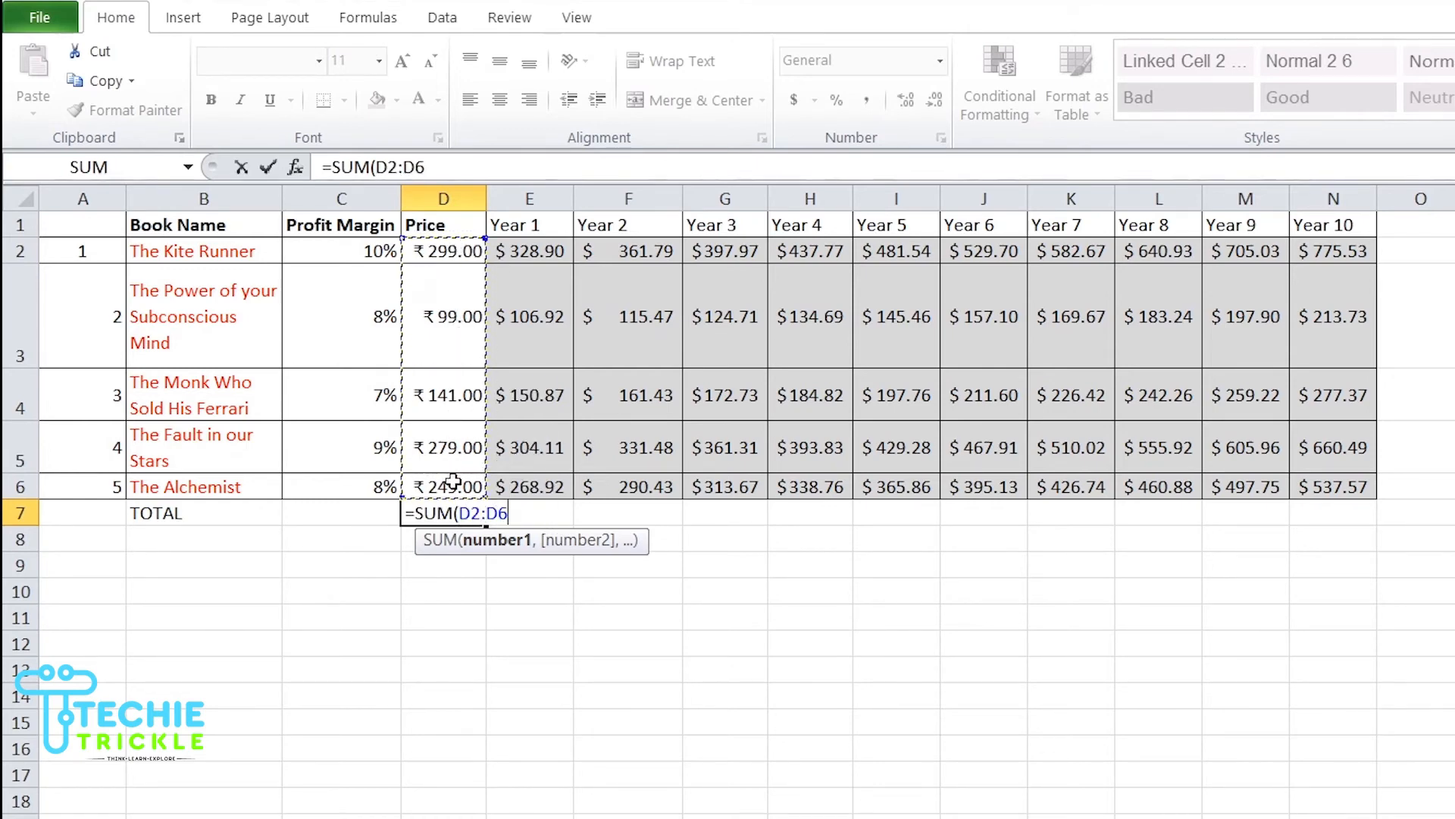
text())
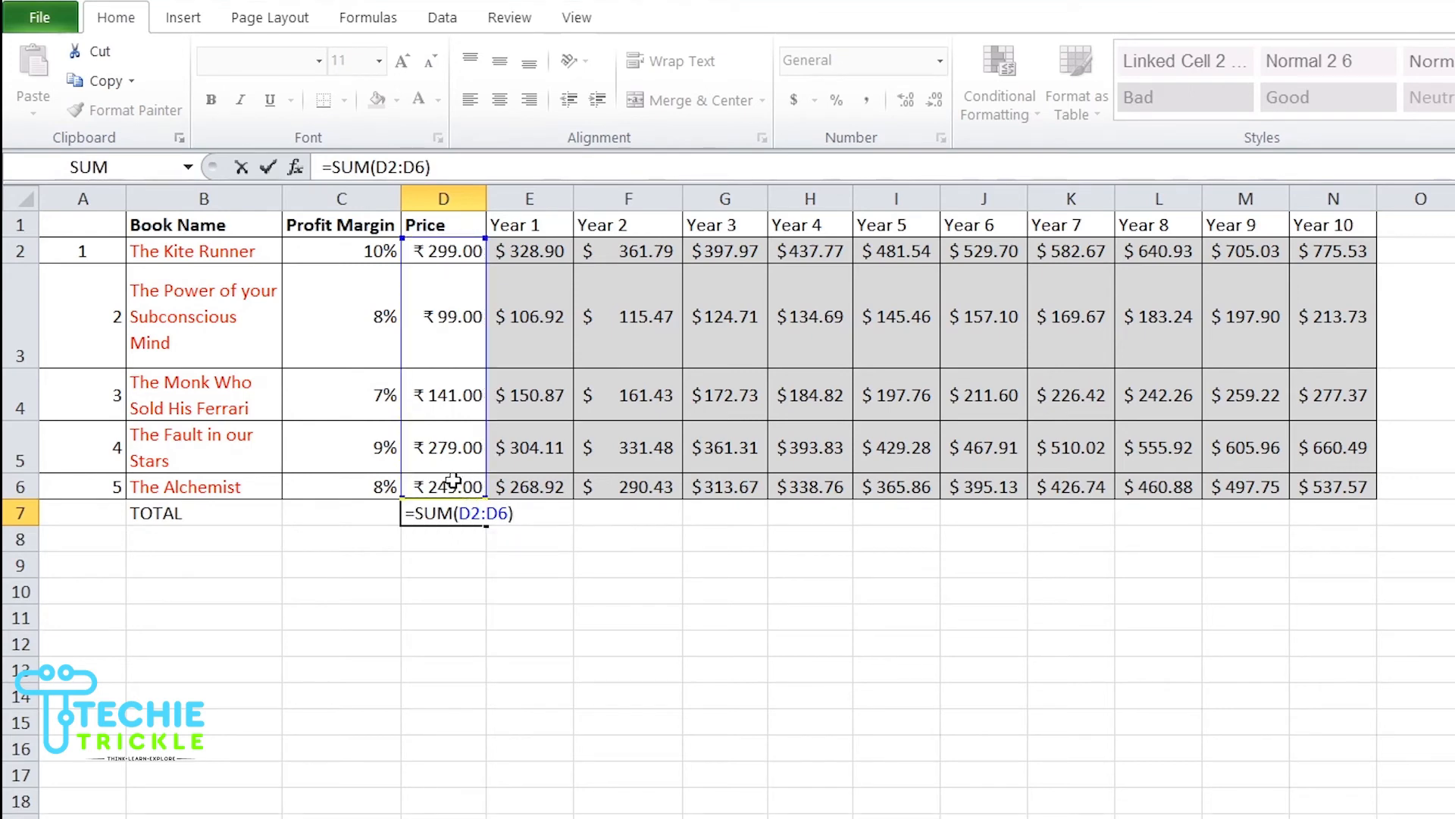
key(Tab)
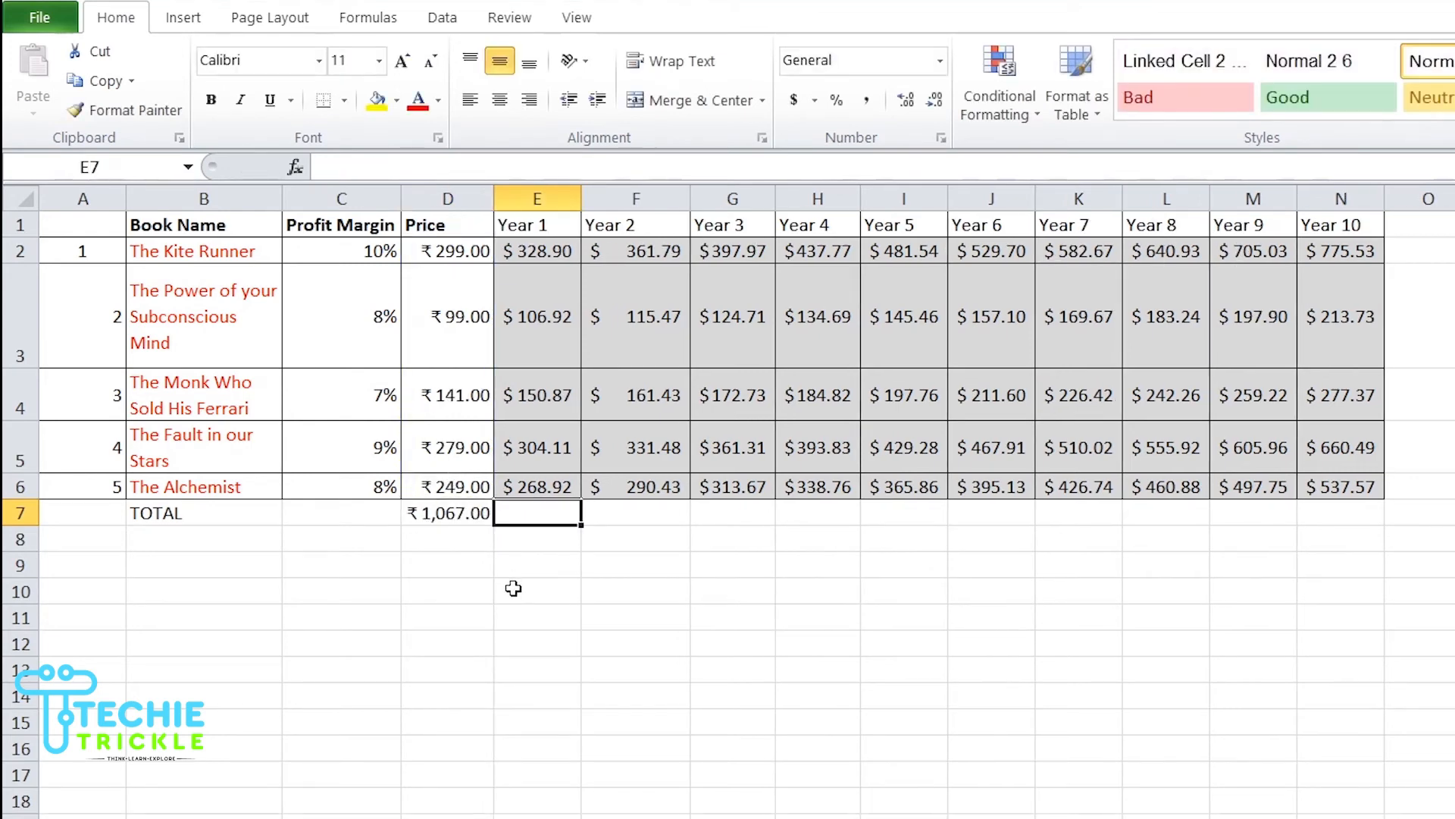
Step: Fill the total formula across to Year 10 and autofit the widths of the Year 1 to Year 10 columns
click(464, 514)
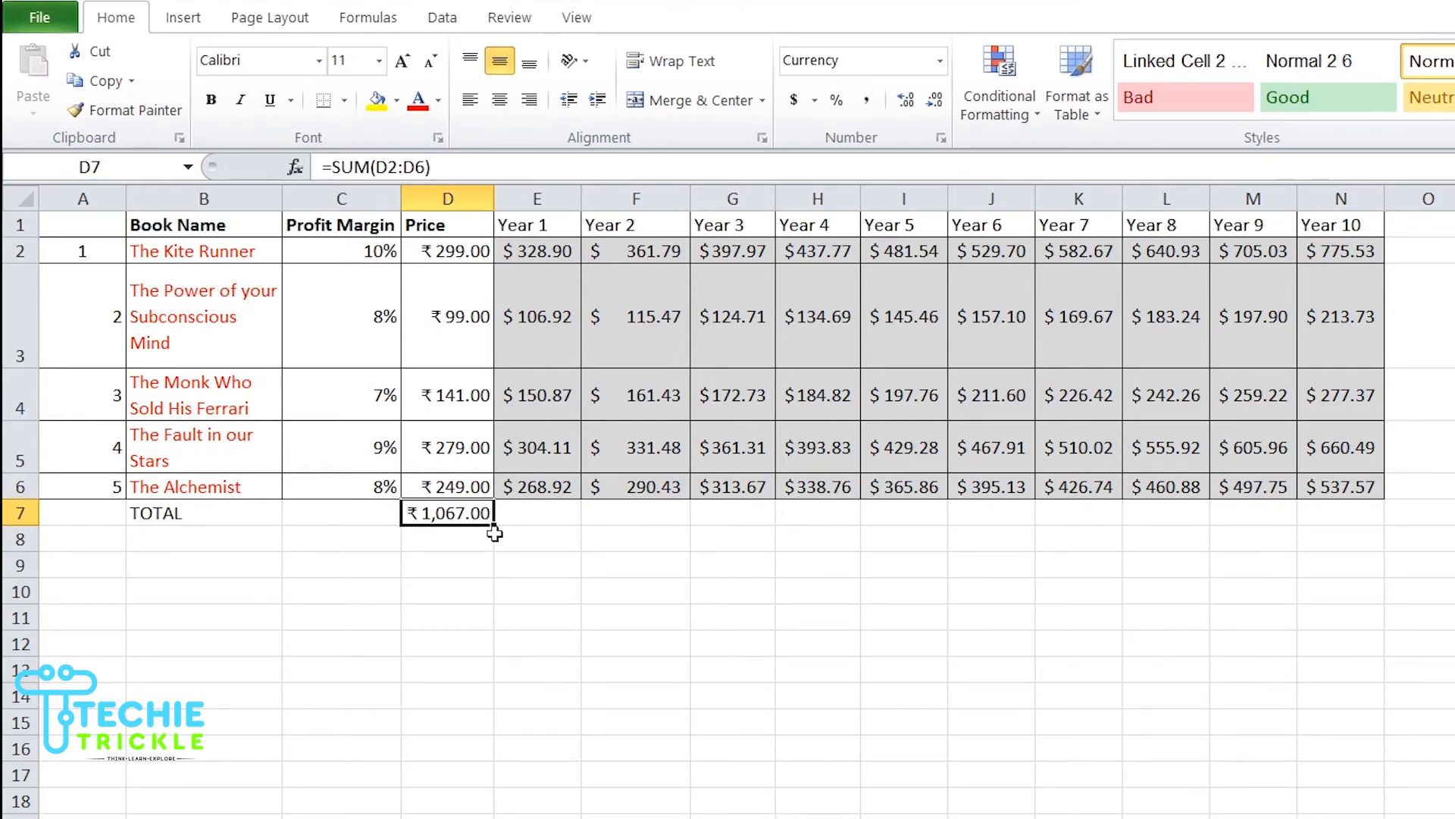
drag(494, 527, 1375, 500)
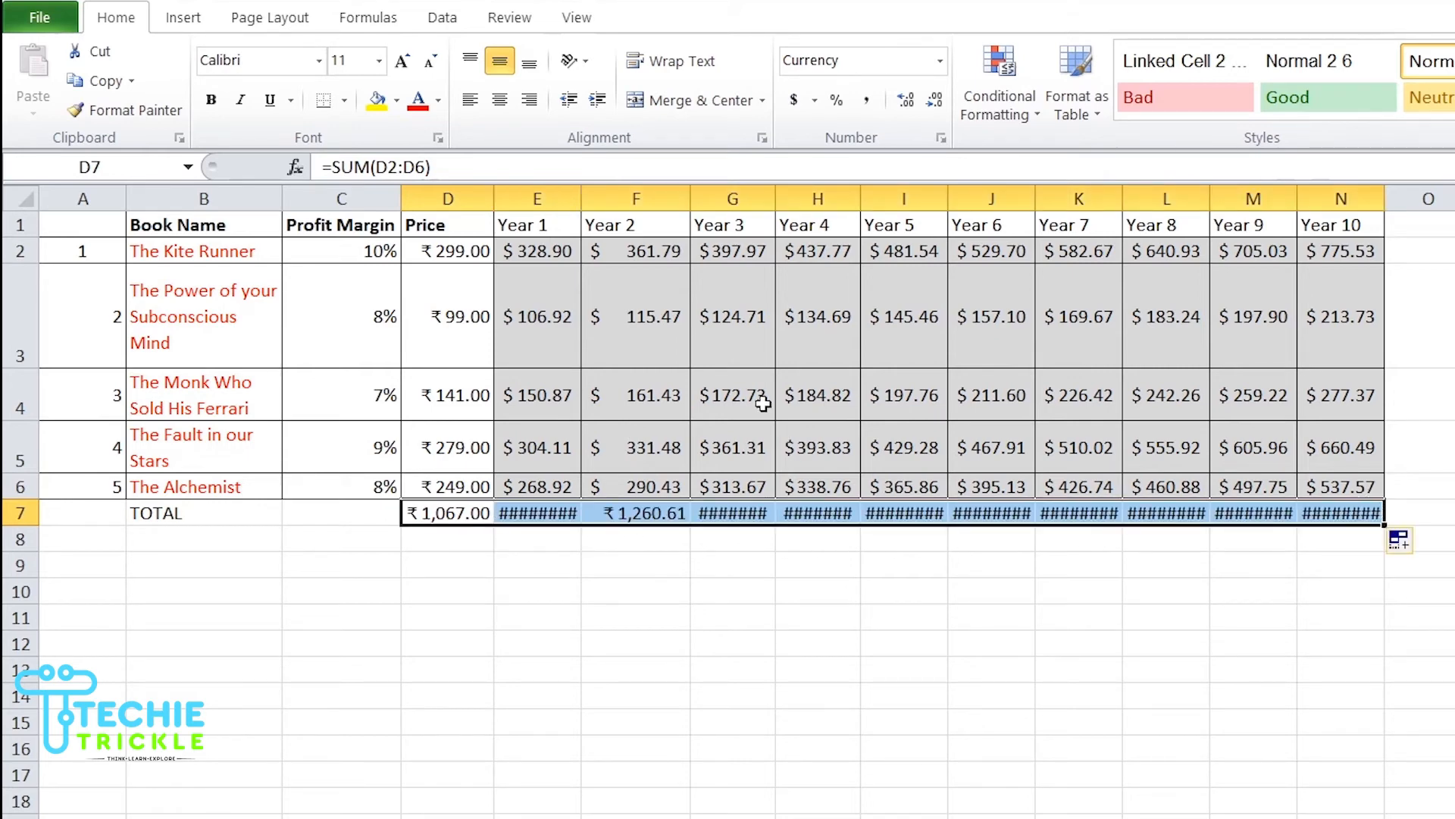
double_click(582, 188)
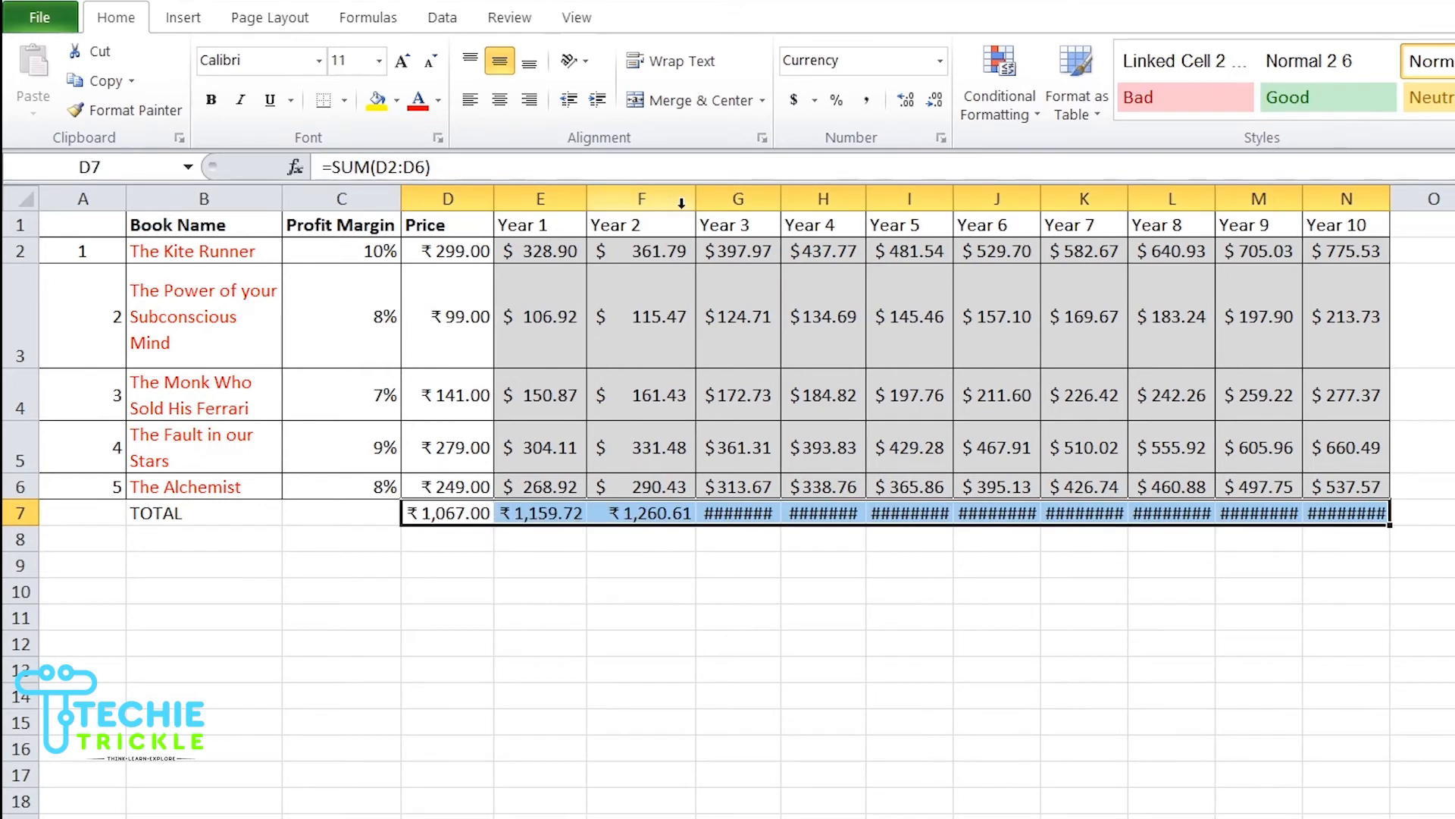
double_click(696, 189)
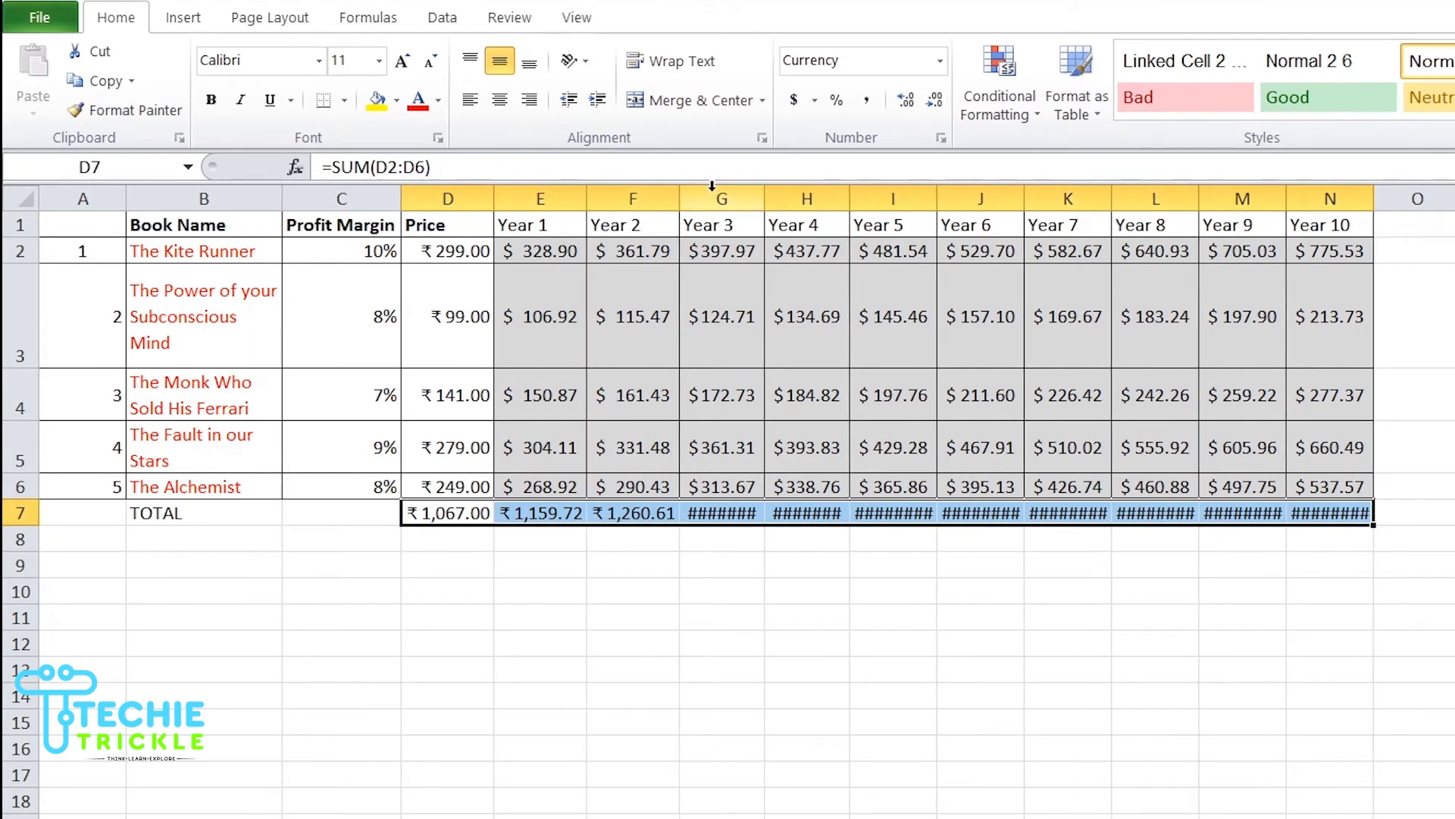
double_click(767, 189)
double_click(857, 194)
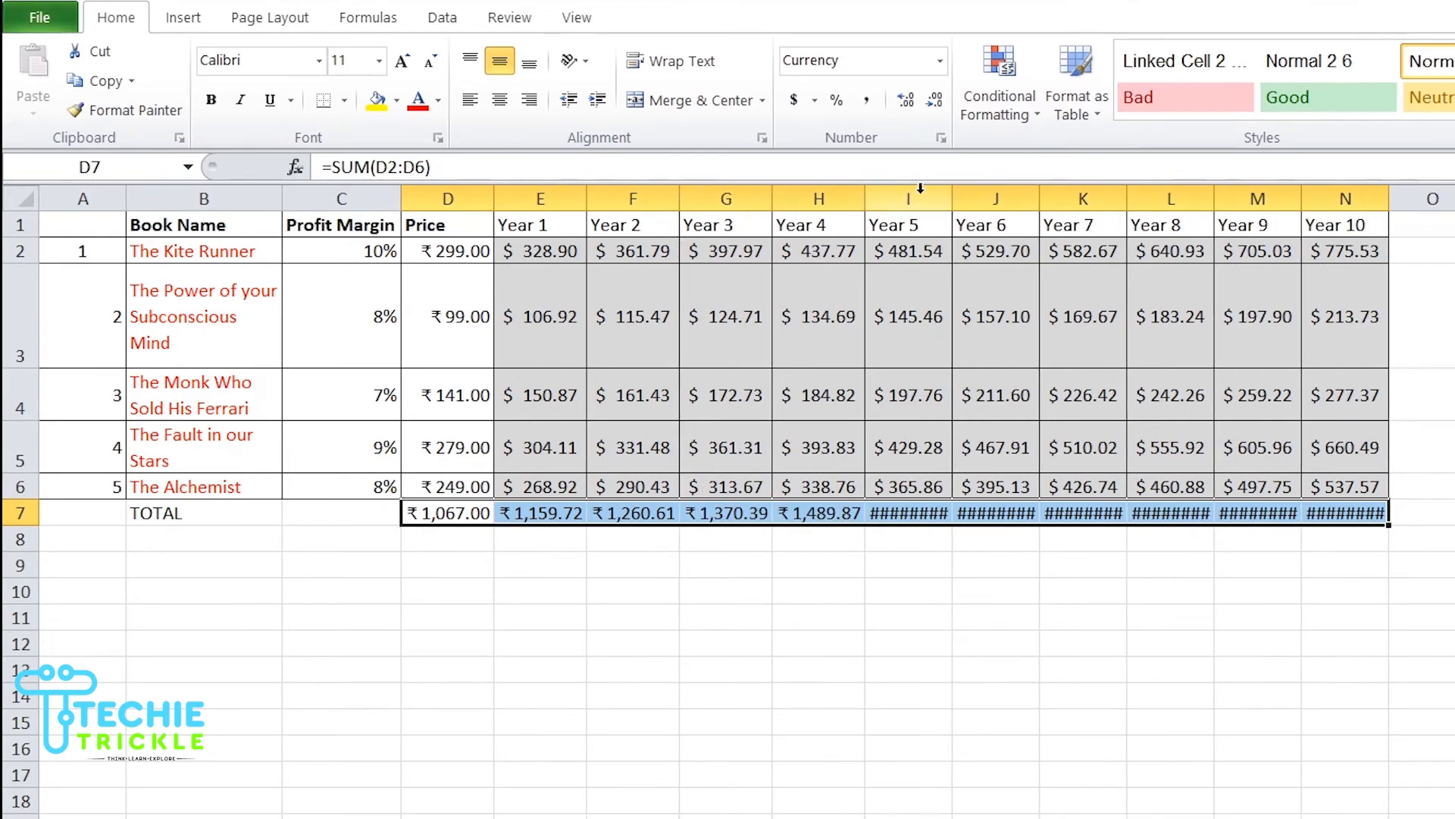
double_click(961, 191)
double_click(1044, 193)
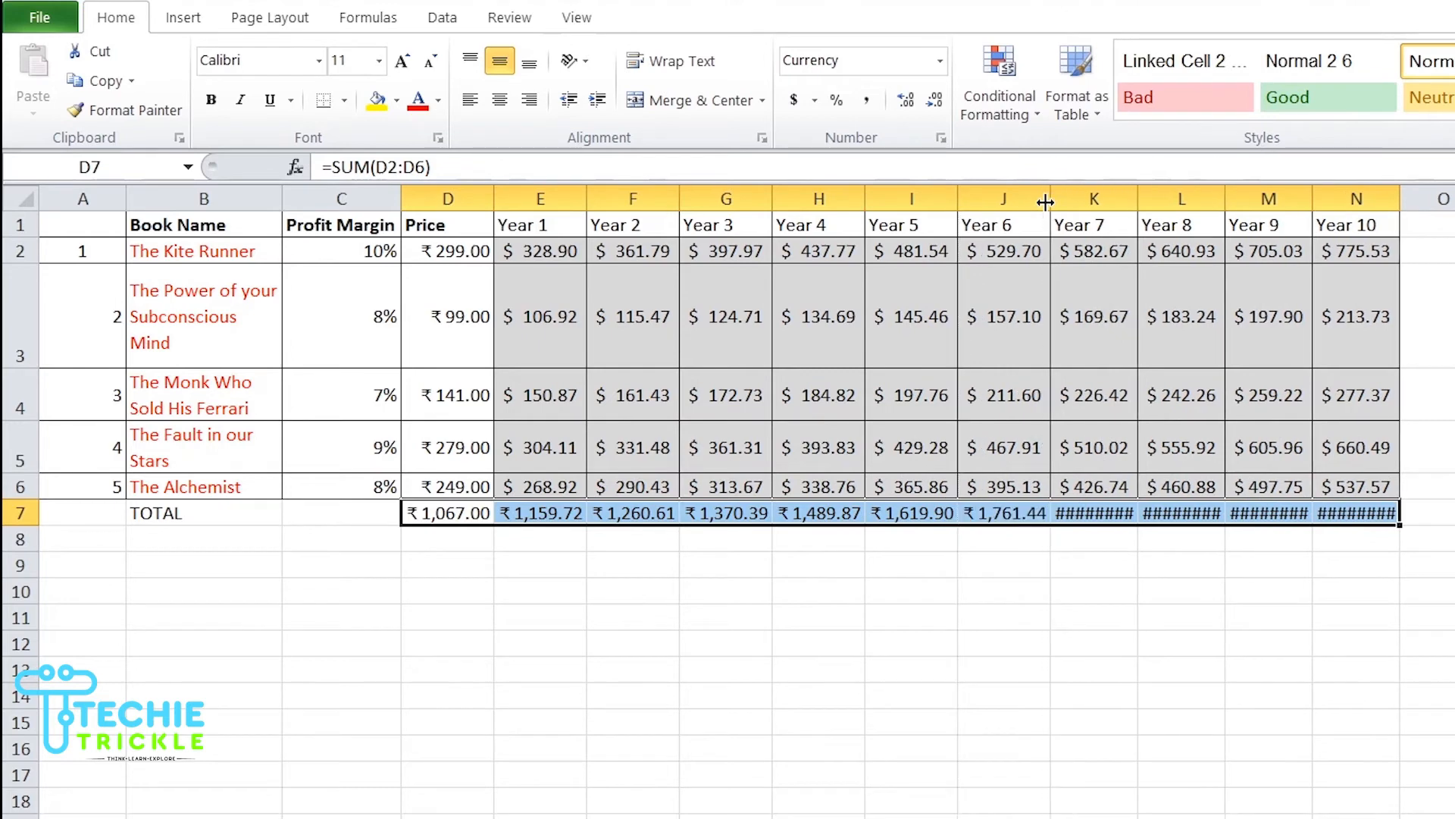
double_click(1140, 195)
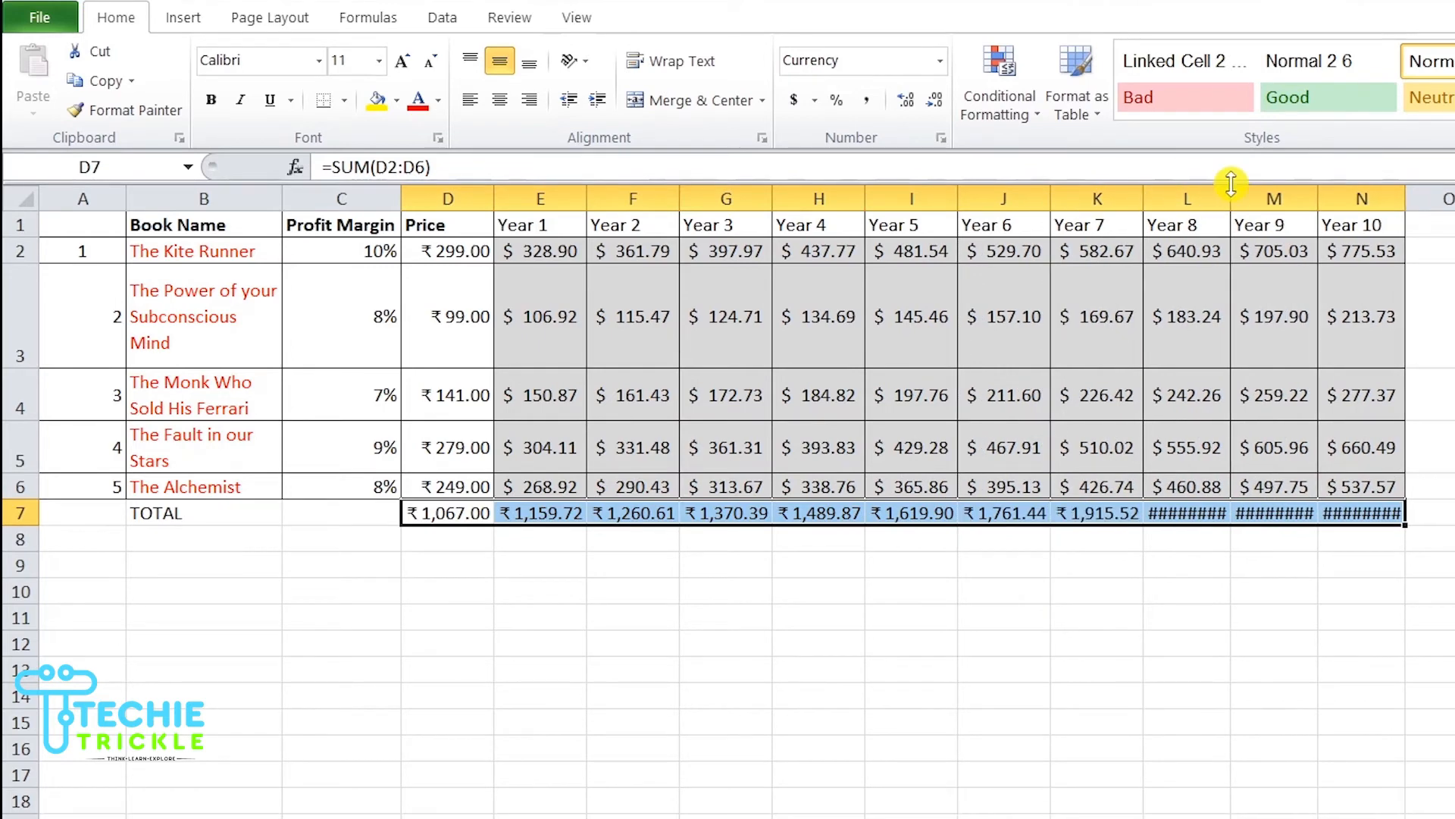
double_click(1228, 199)
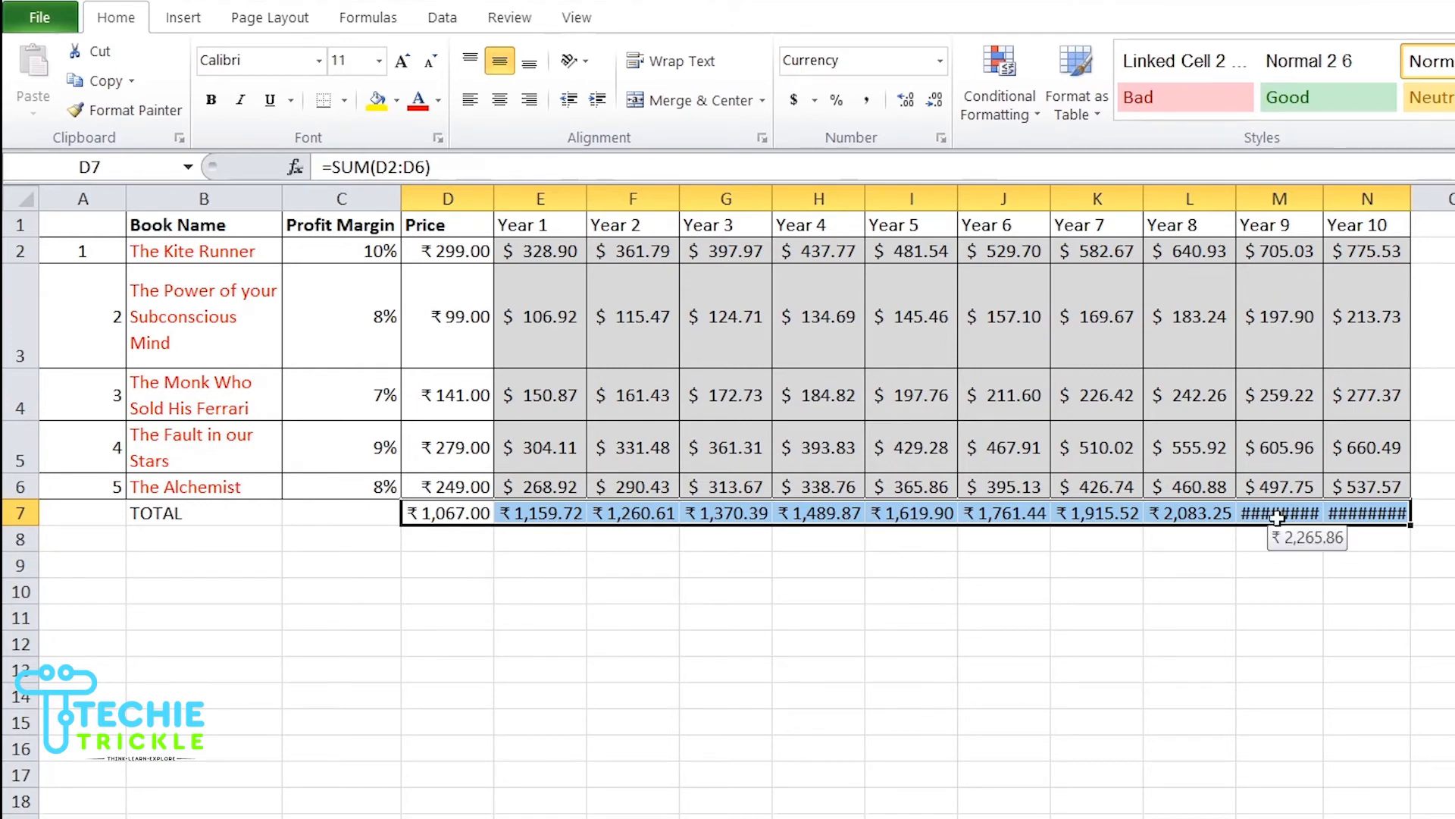
double_click(1319, 198)
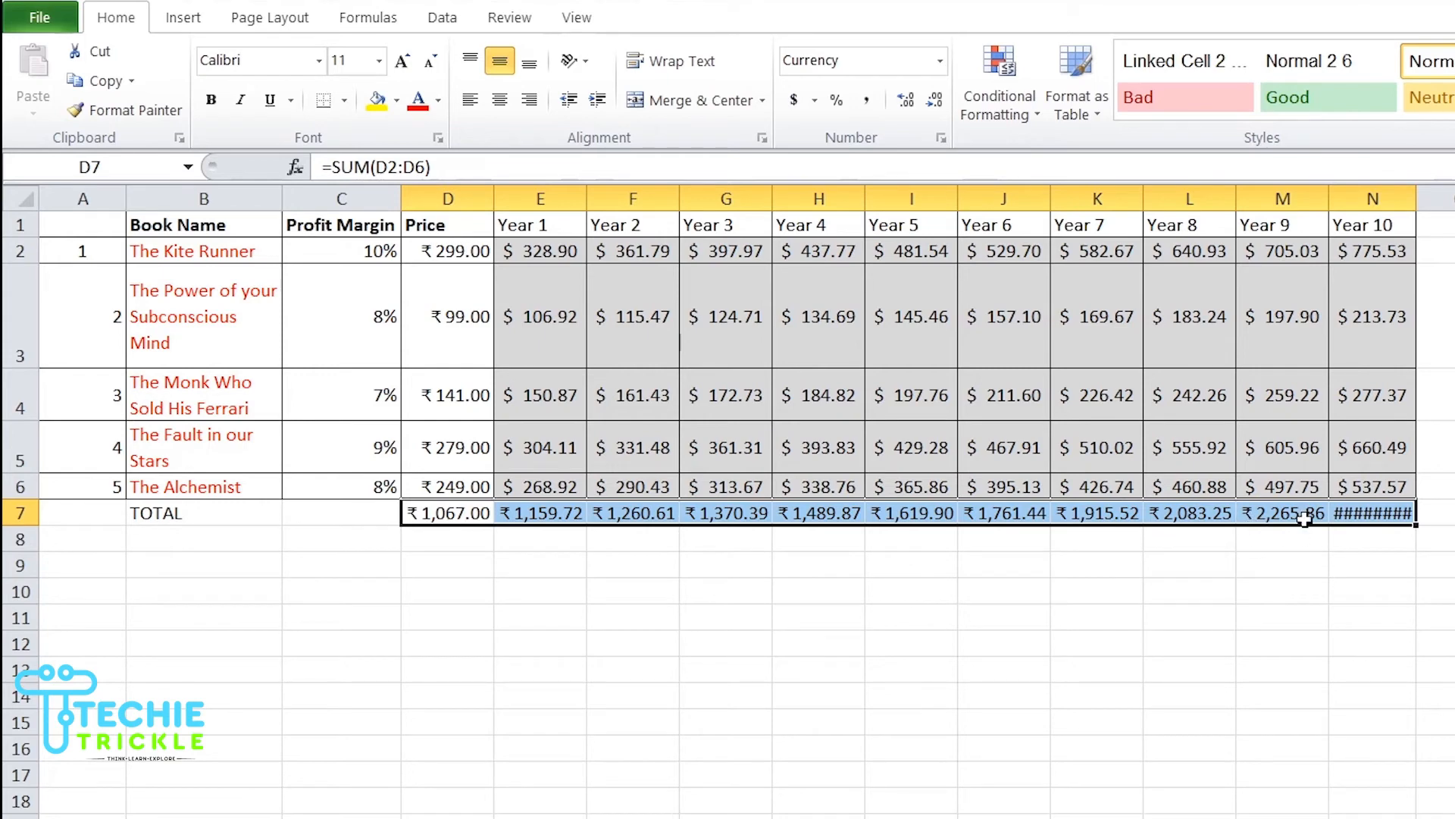
double_click(1416, 198)
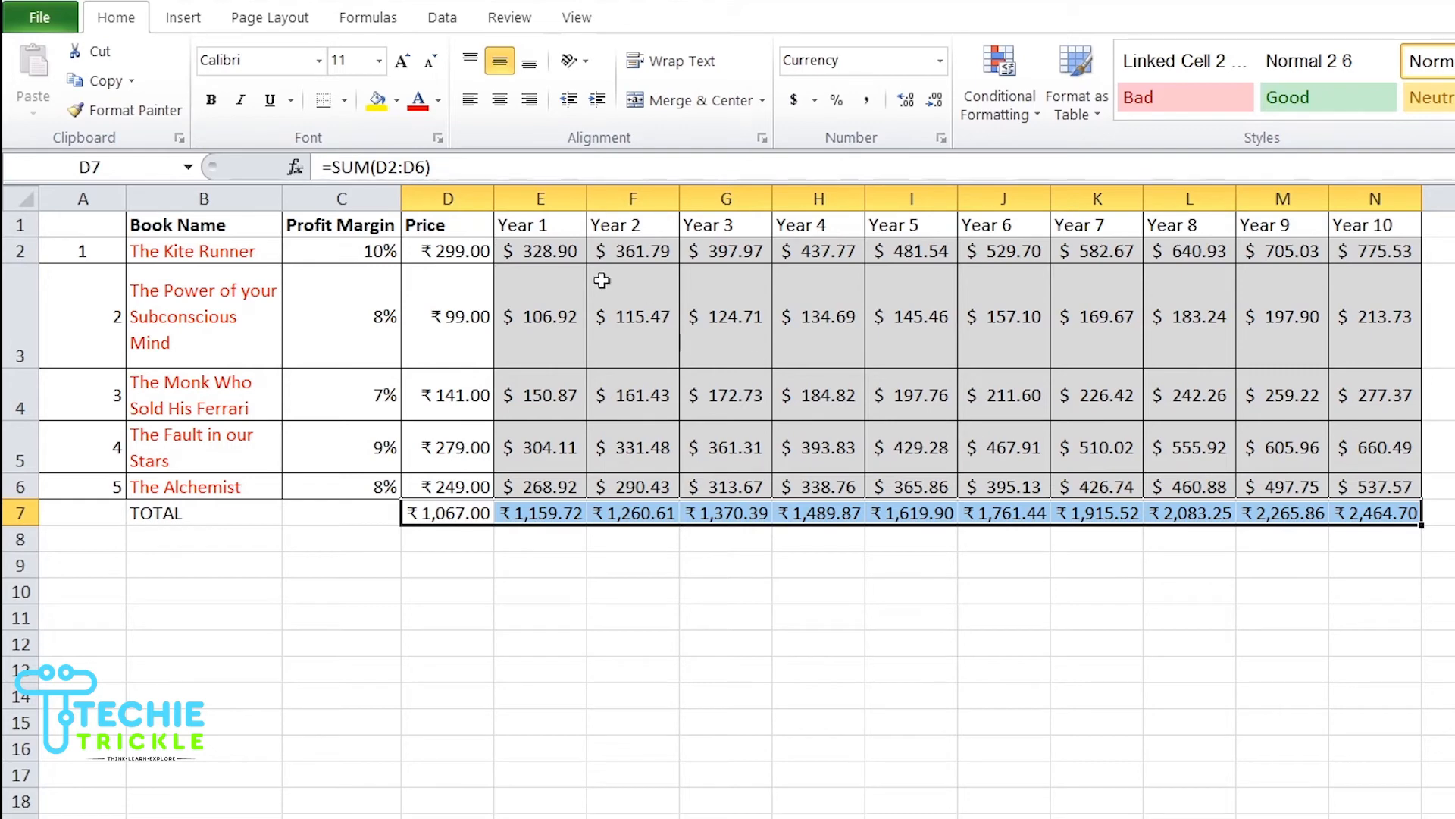
Step: Copy the rupee currency format from the first price onto all Year 1 to Year 10 values with Format Painter
click(437, 249)
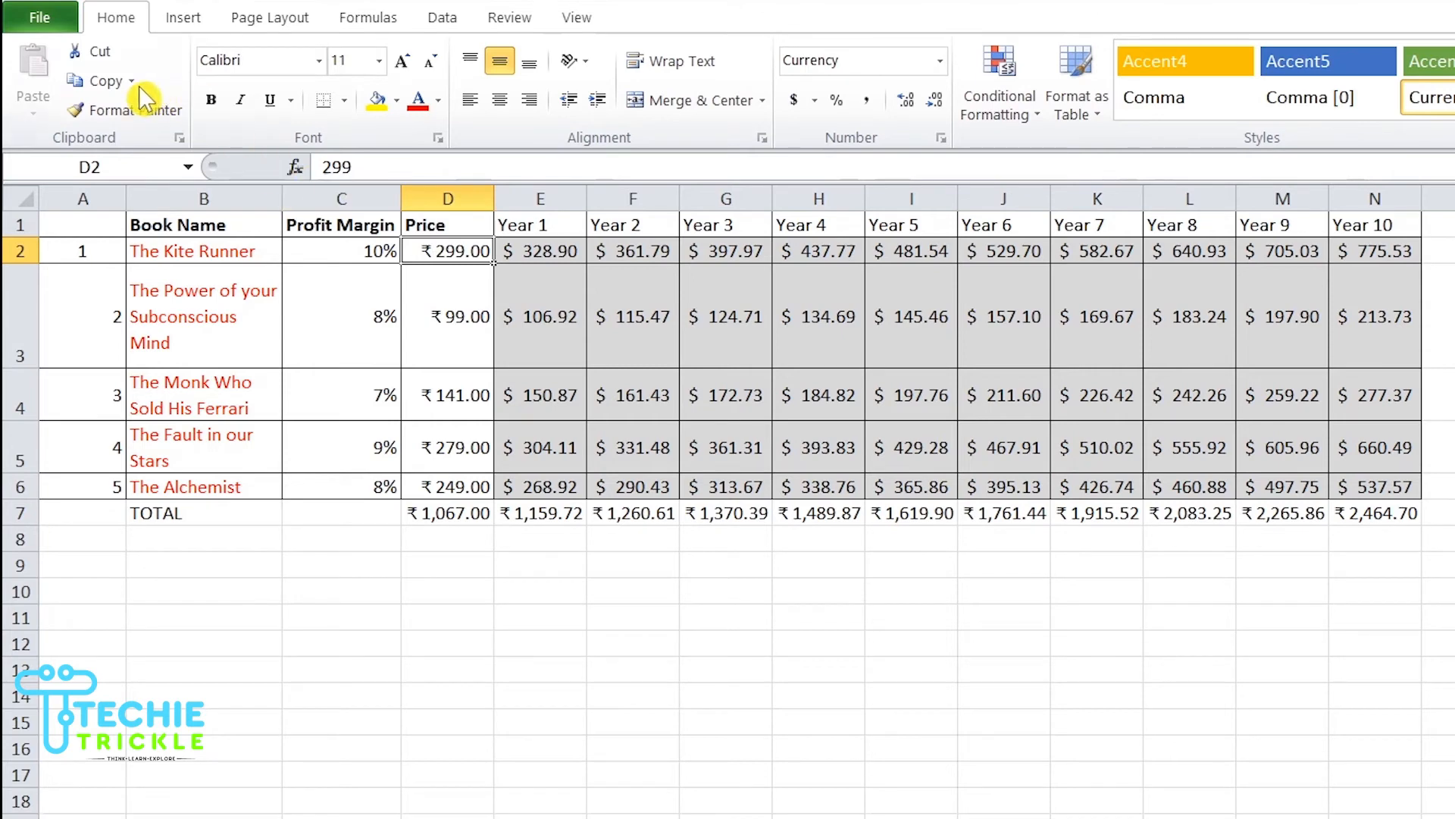
click(124, 114)
mouse_move(535, 250)
mouse_down()
mouse_move(1023, 424)
mouse_move(1190, 447)
mouse_move(1395, 508)
mouse_move(1404, 487)
mouse_up()
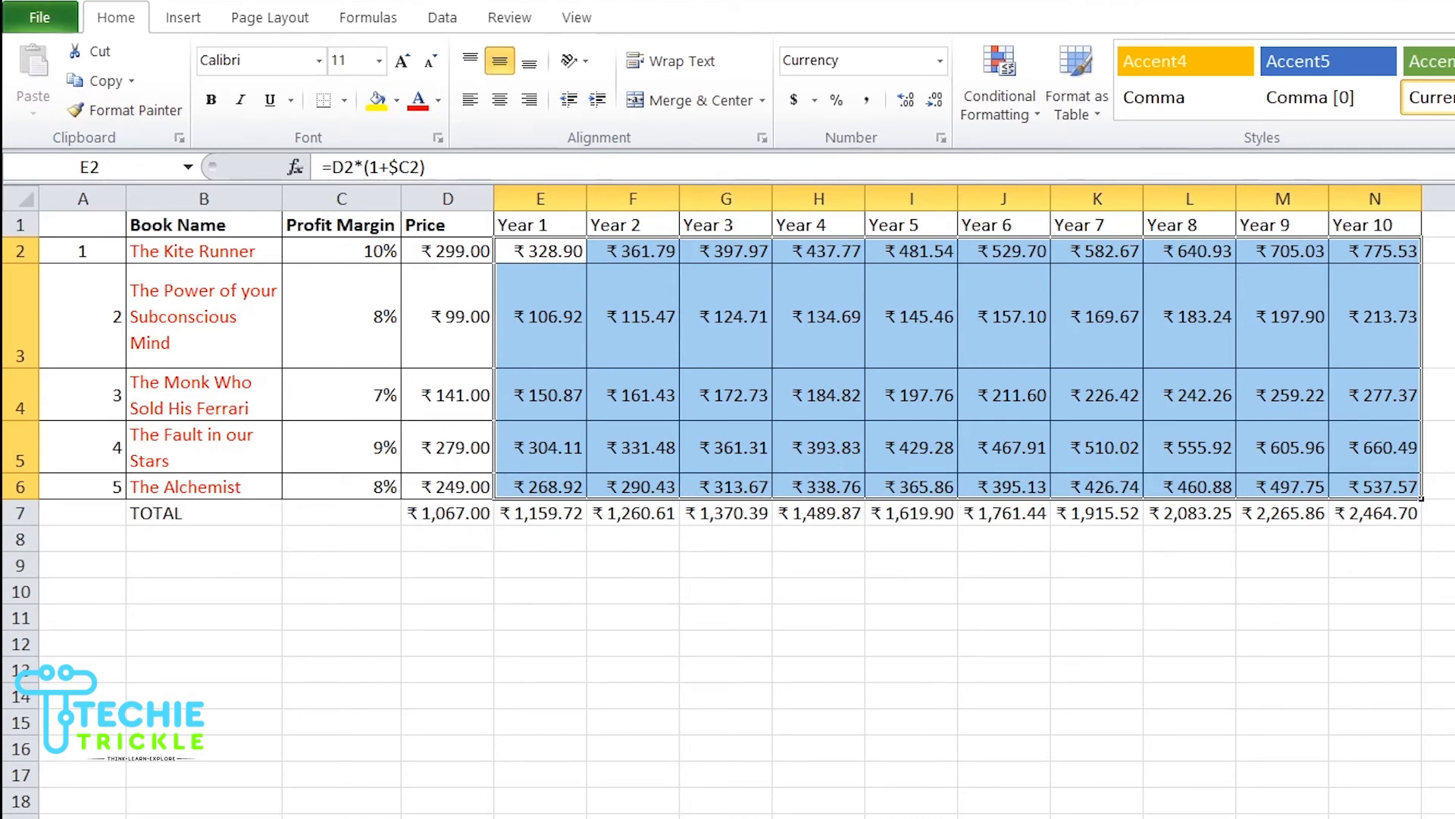
Step: Bold the TOTAL label and the totals in D7:N7, and apply all borders to those totals
click(191, 517)
click(215, 108)
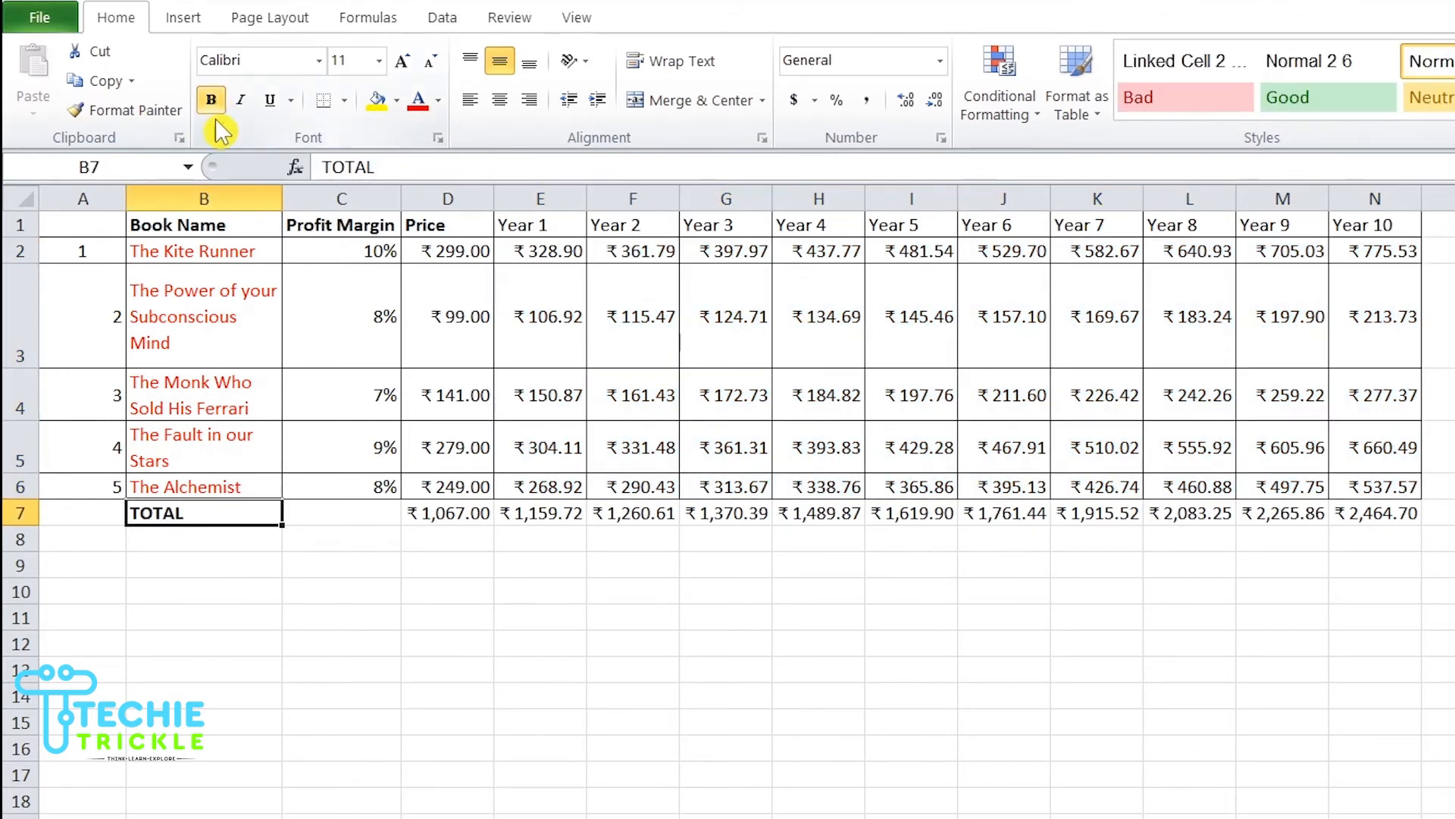
click(413, 511)
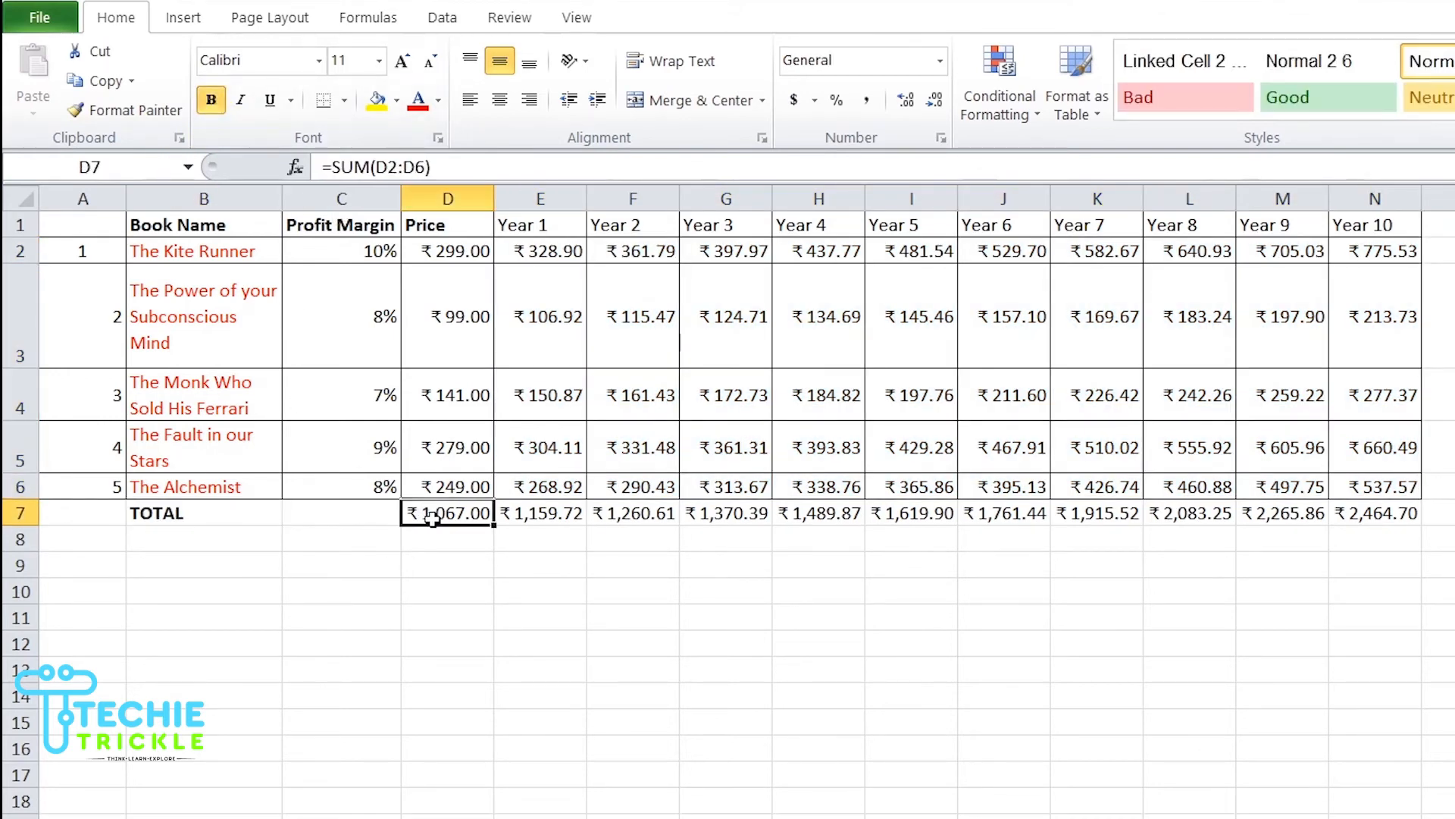
shift+click(1398, 516)
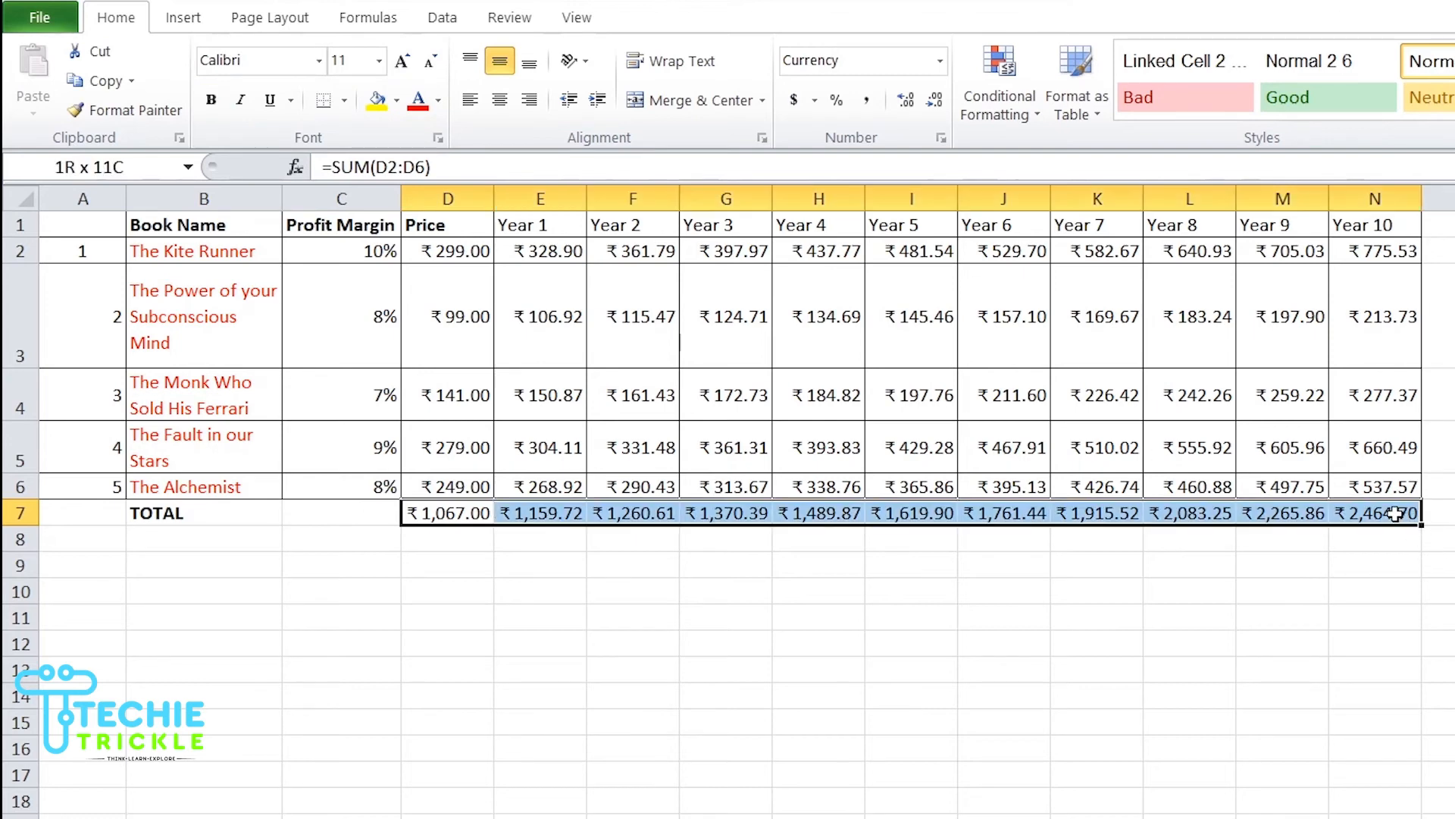
click(344, 100)
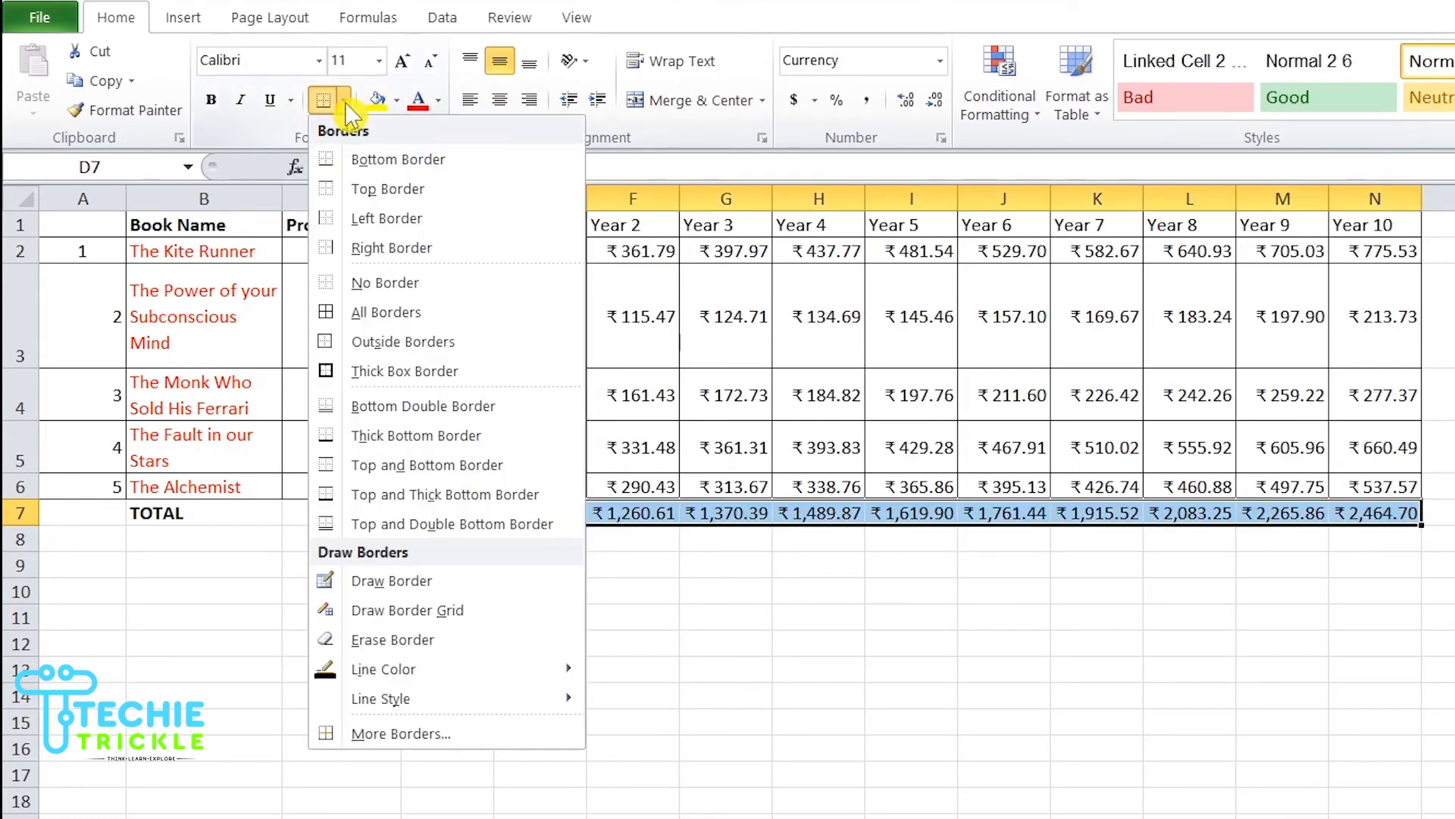
click(388, 315)
click(215, 100)
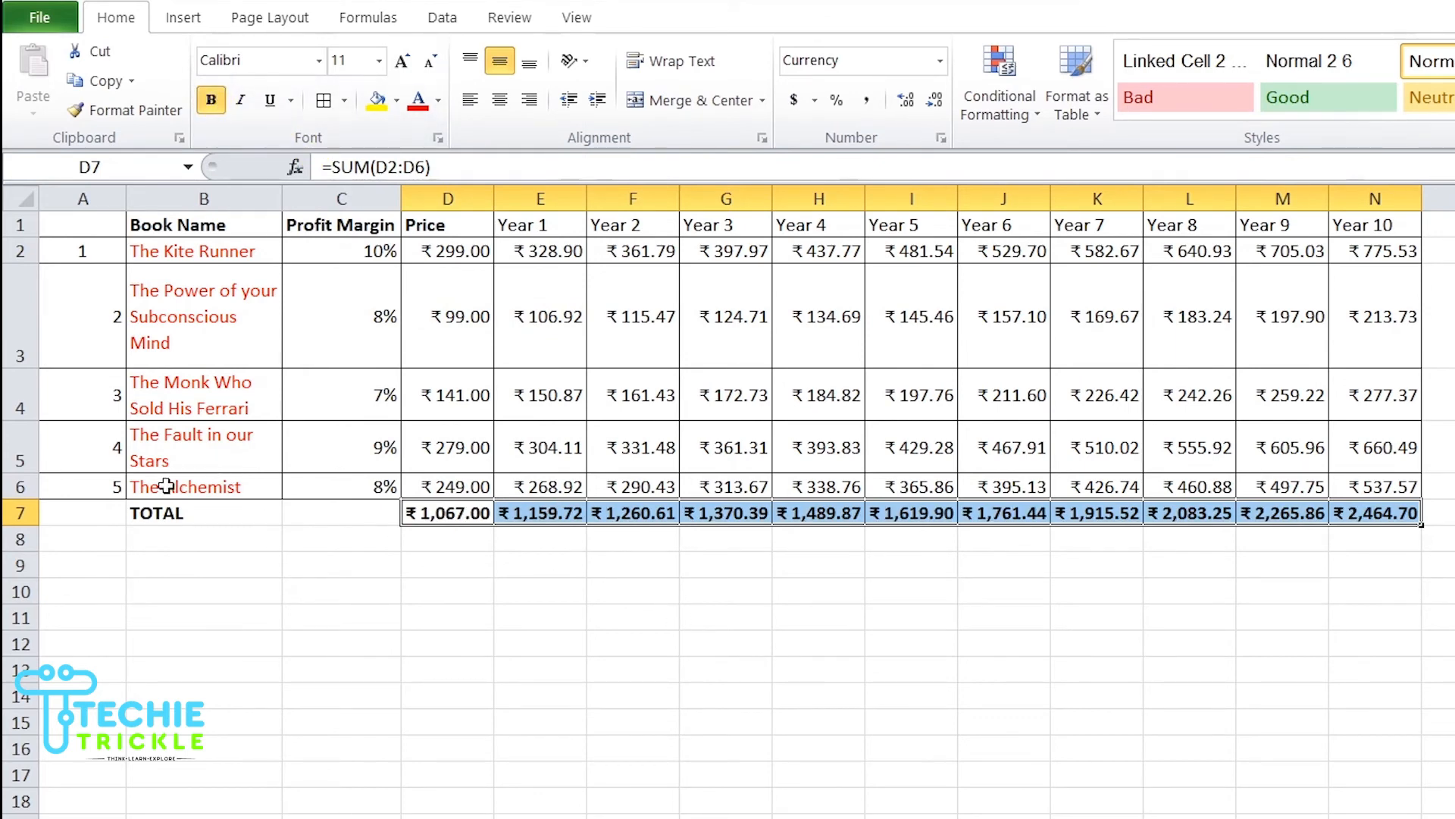
Step: Apply all borders to the TOTAL label cells B7:C7
drag(170, 513, 367, 514)
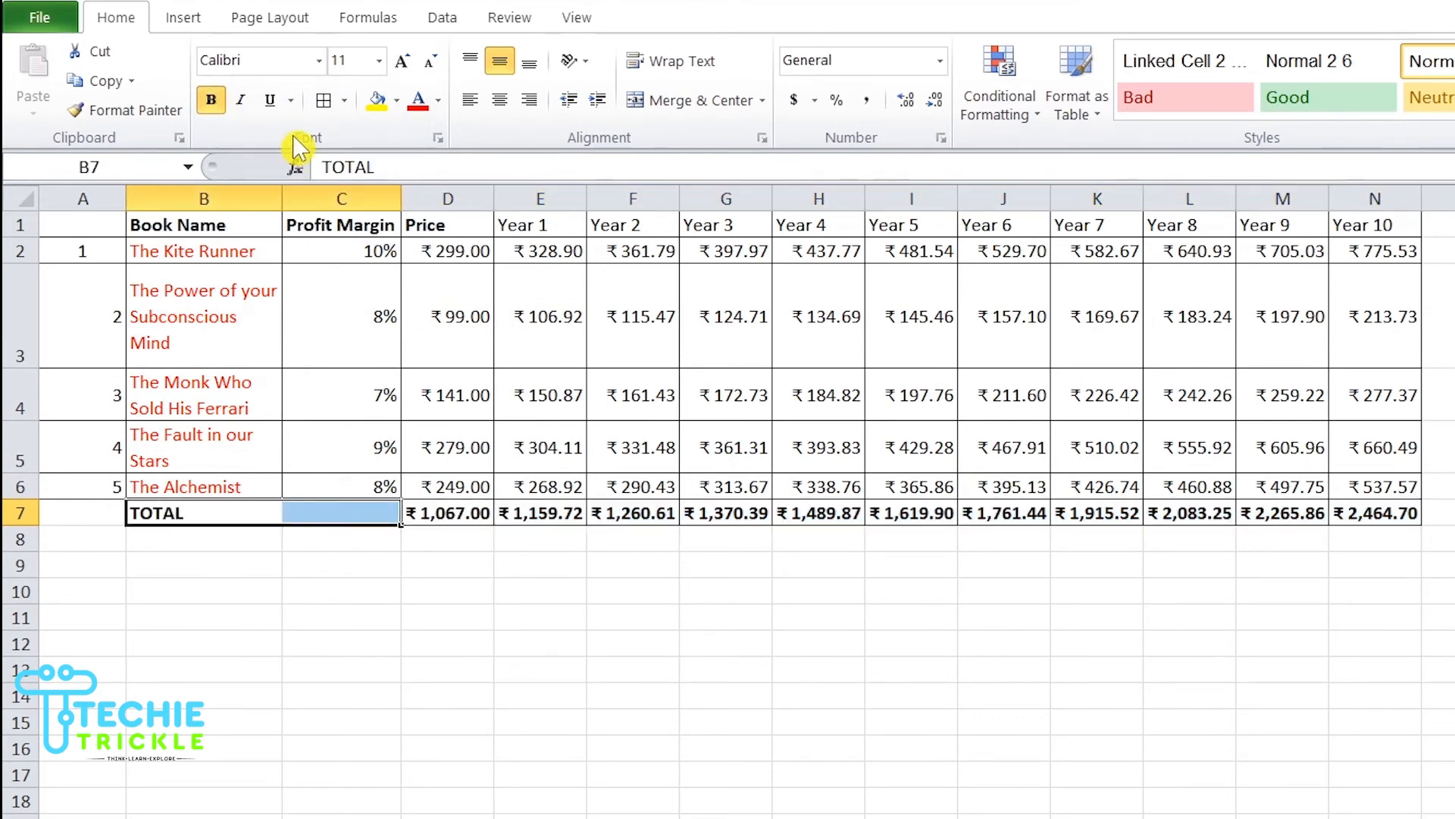
click(329, 101)
click(541, 599)
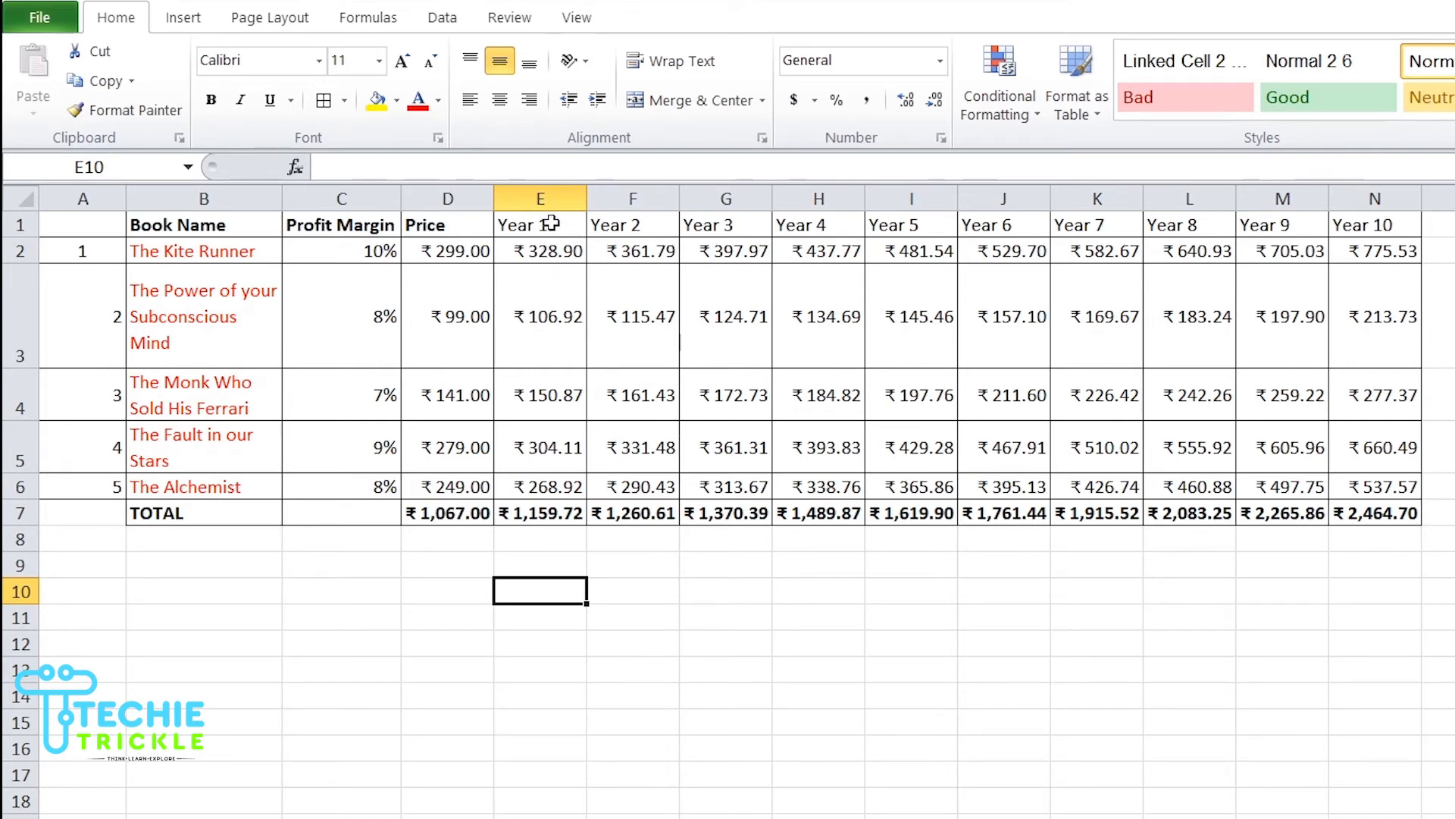
click(532, 517)
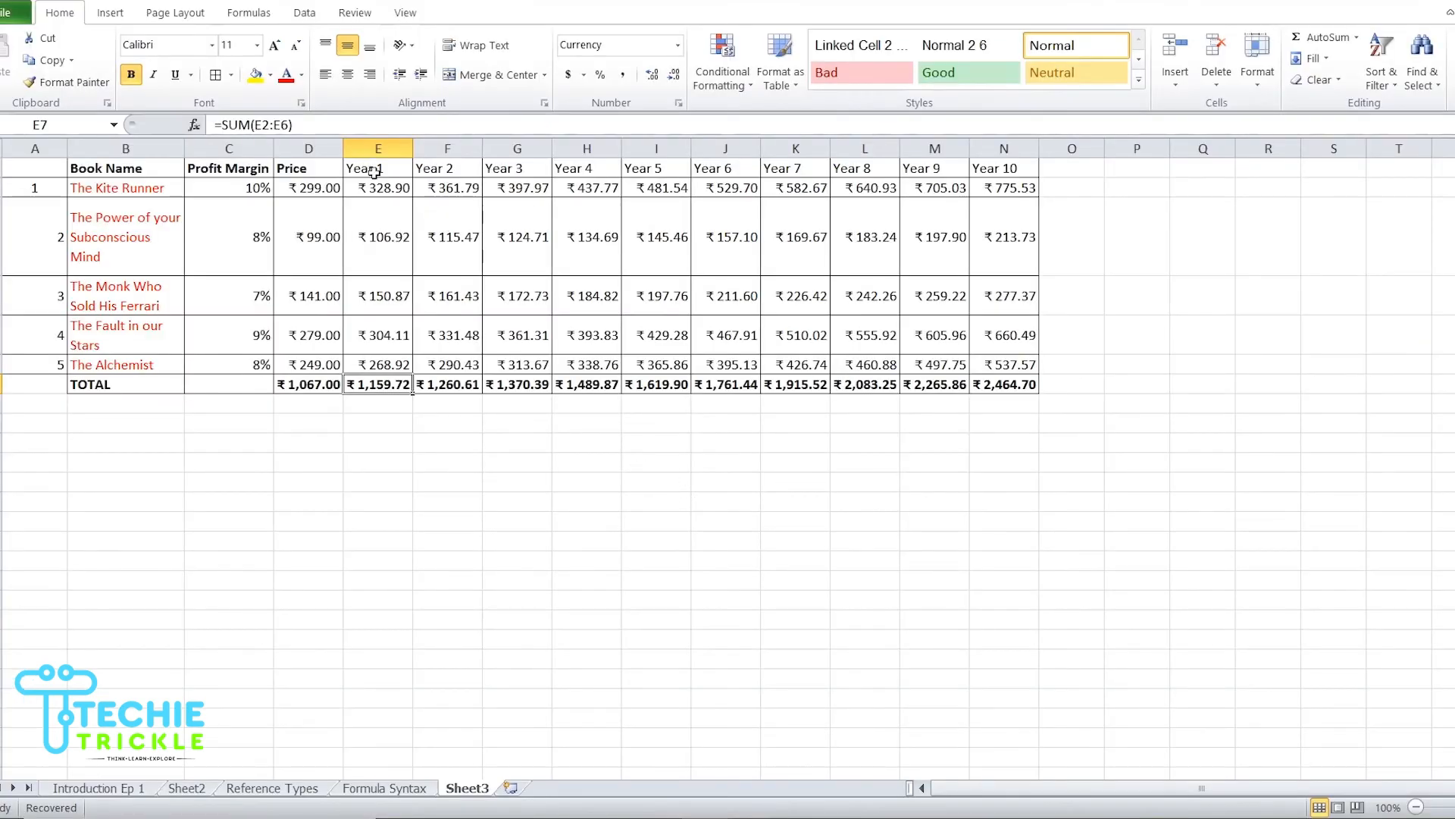
click(373, 171)
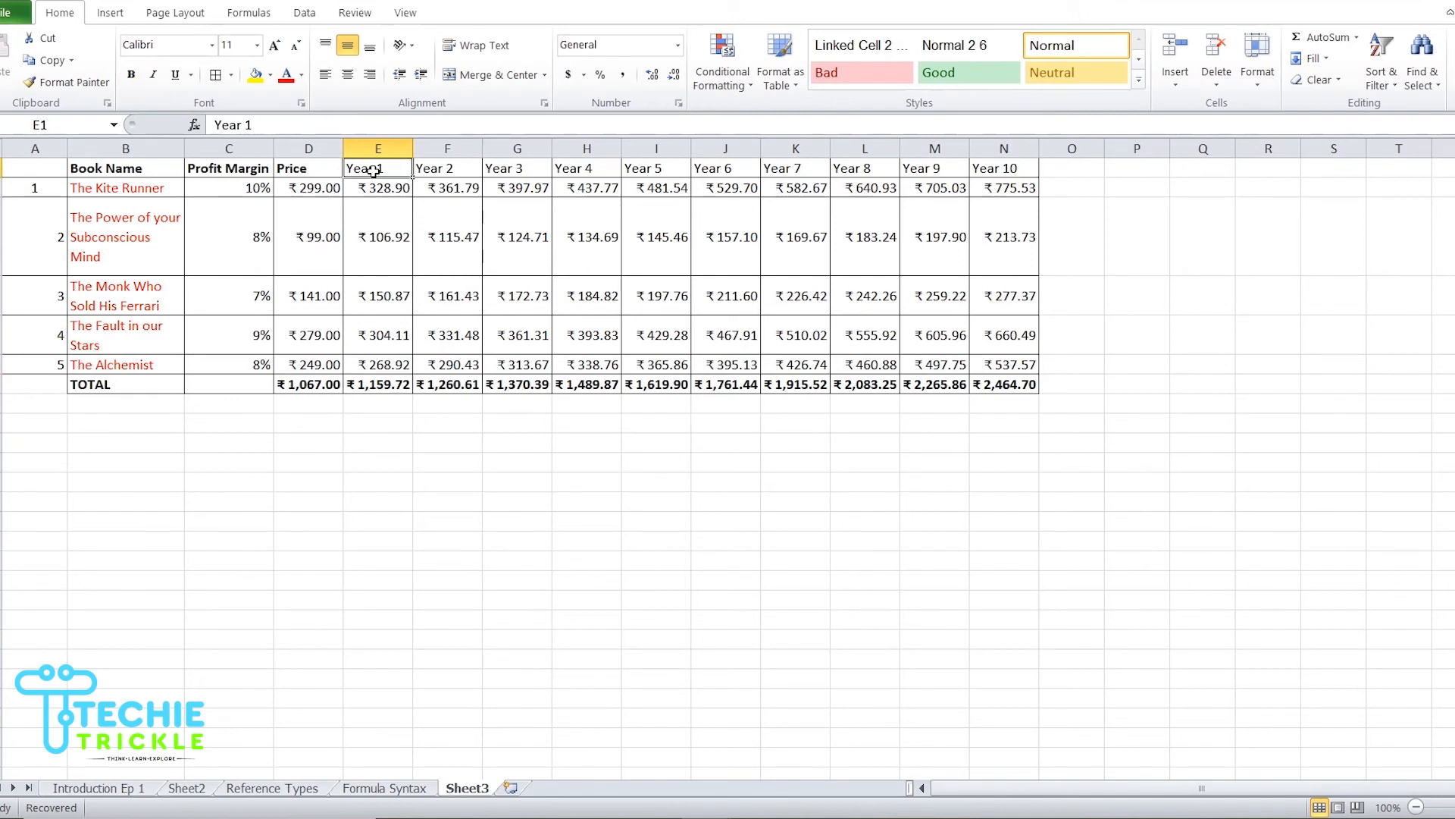
Step: Fill the Year 1 to Year 10 header cells E1:N1 with green and make them bold
shift+click(1019, 168)
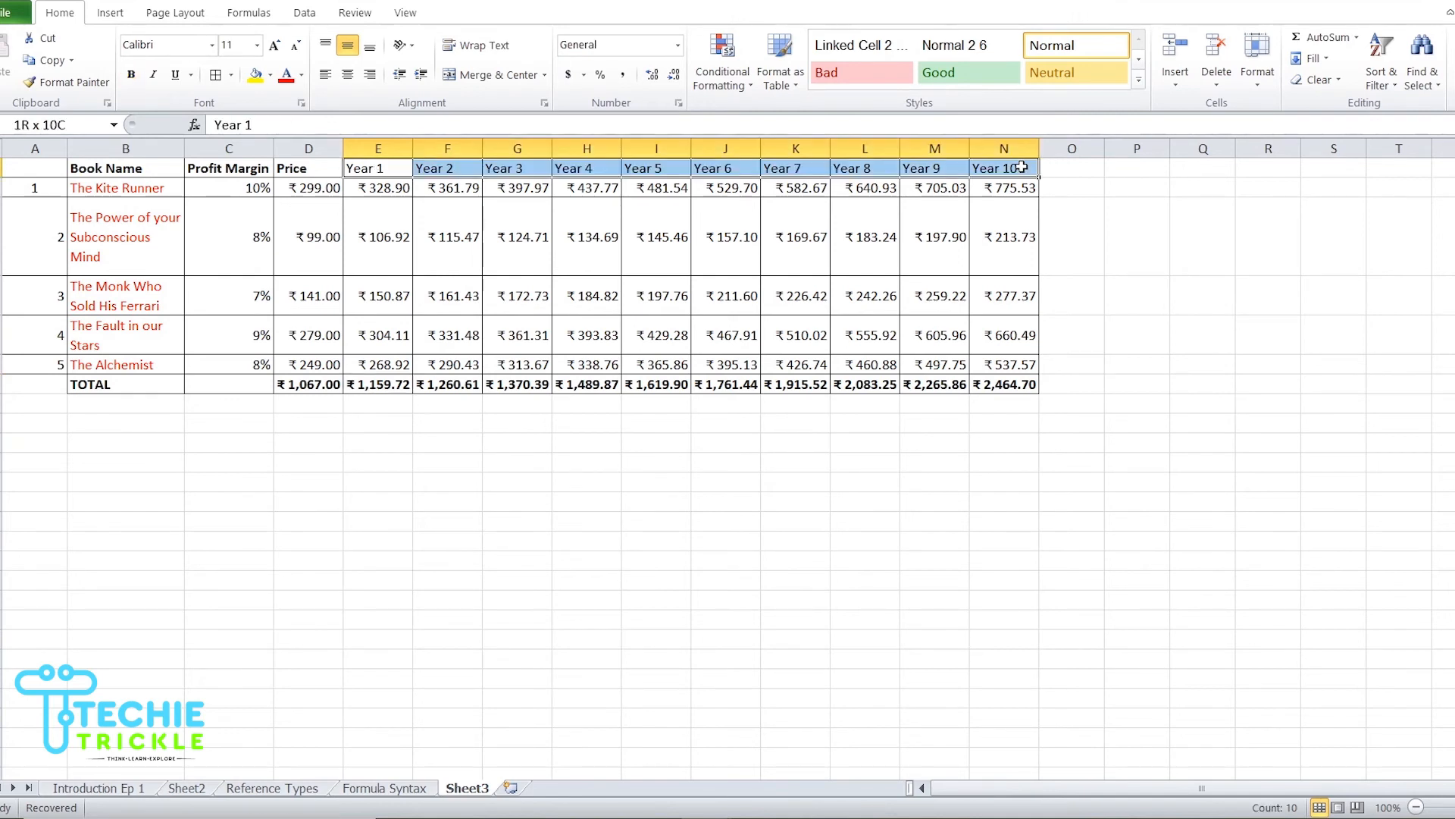
click(270, 74)
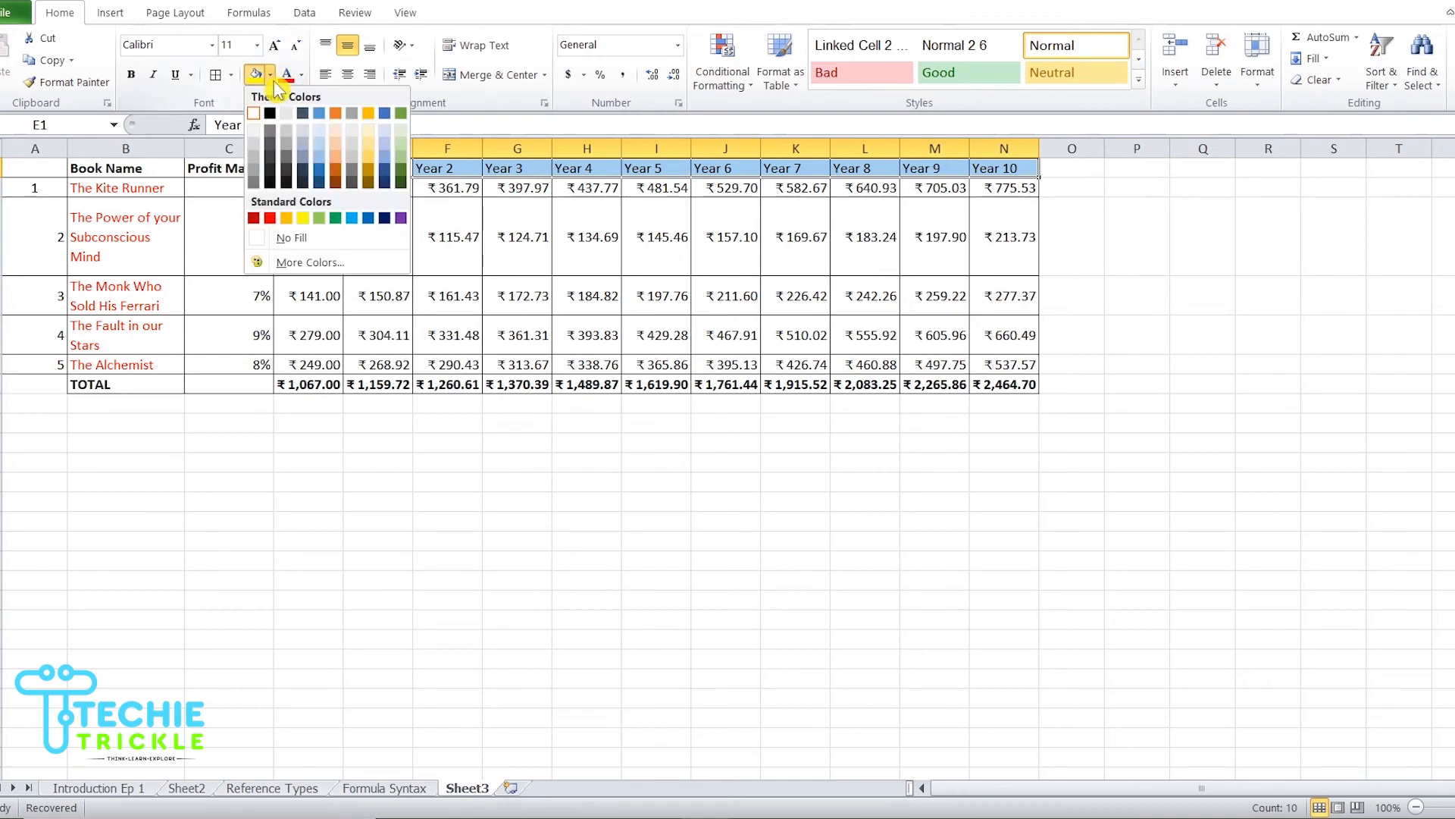
click(335, 219)
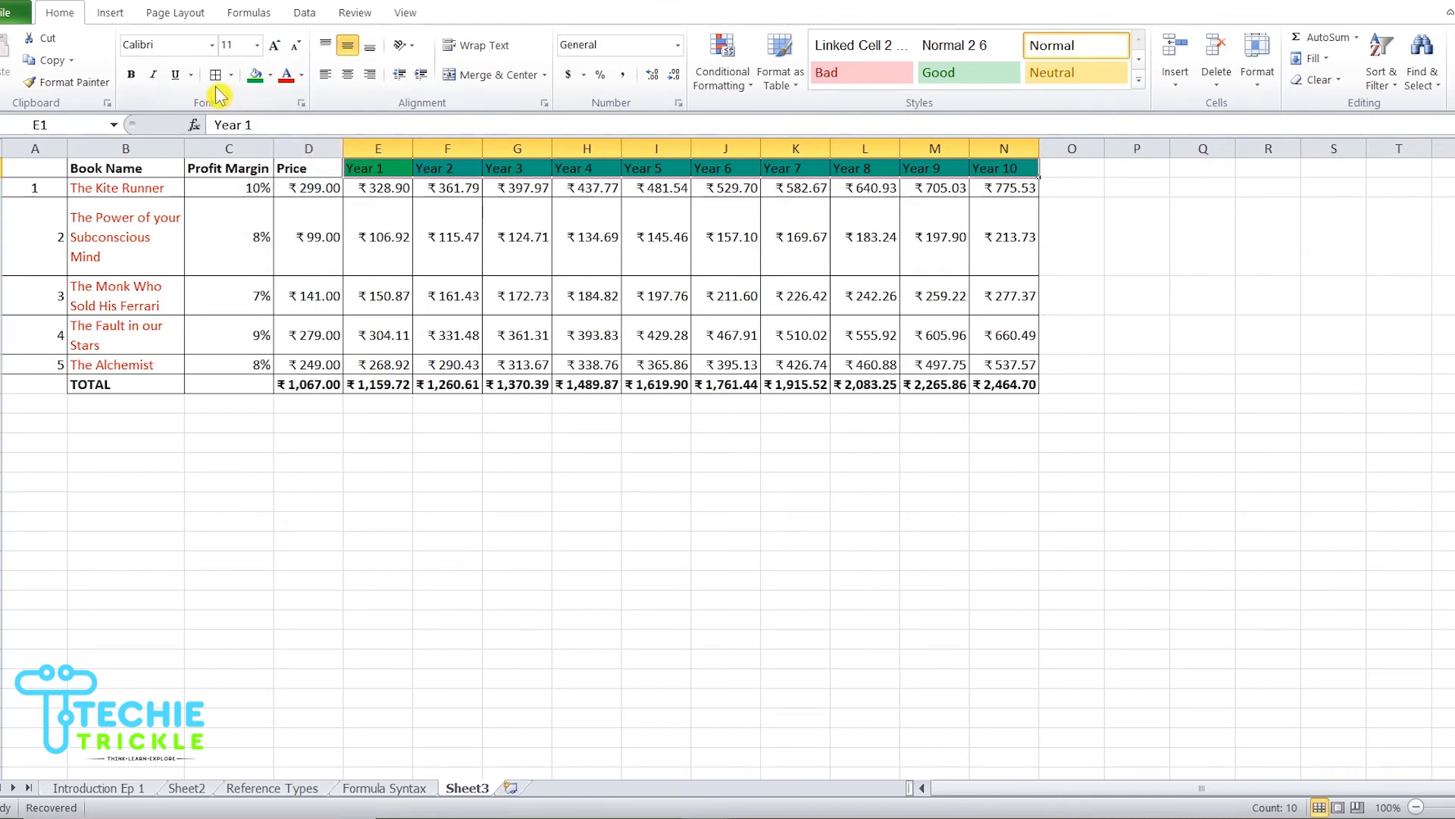
click(131, 76)
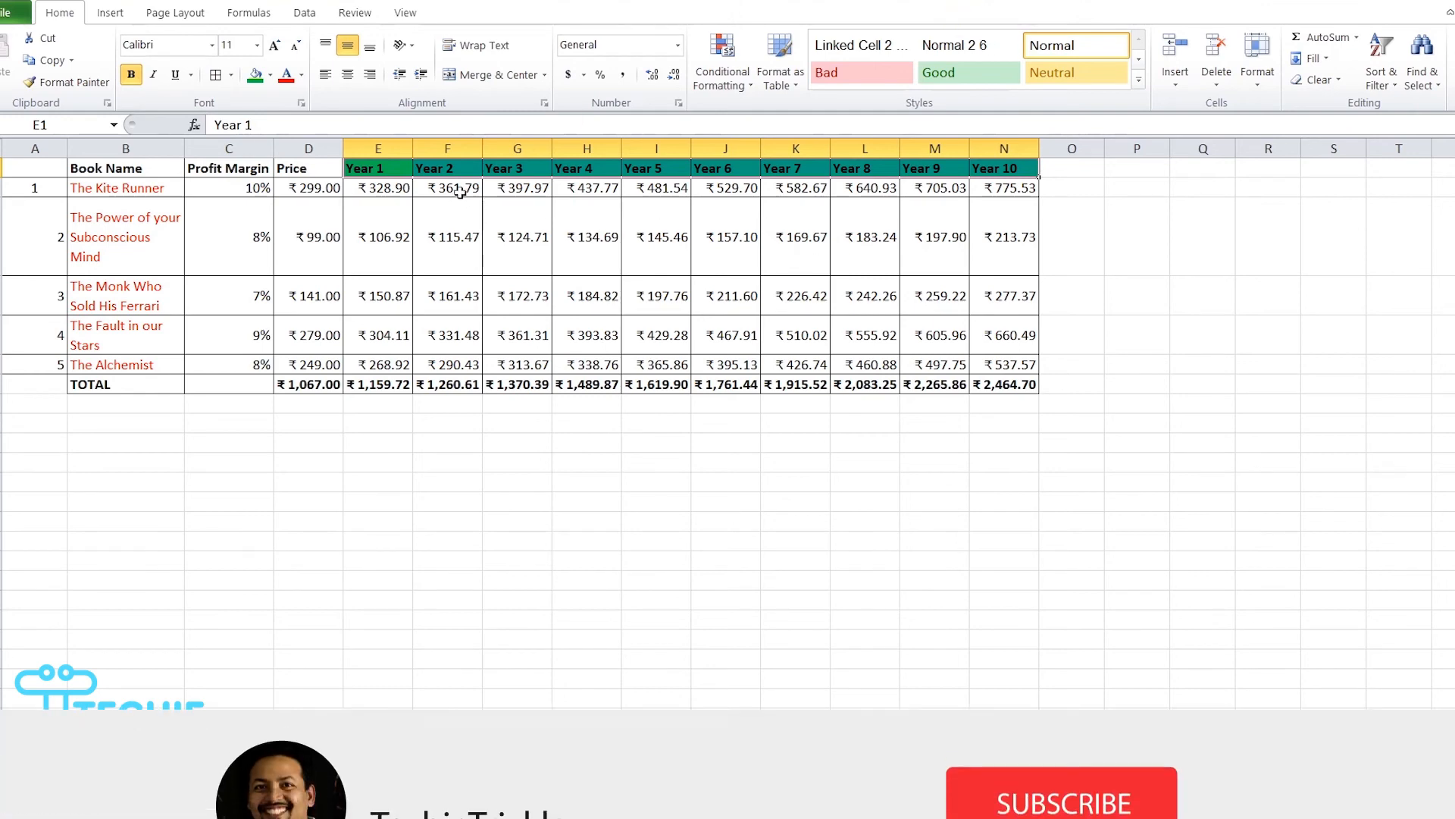
Step: Insert a 2-D clustered column chart from the Year 1 to Year 10 totals in E7:N7
click(394, 167)
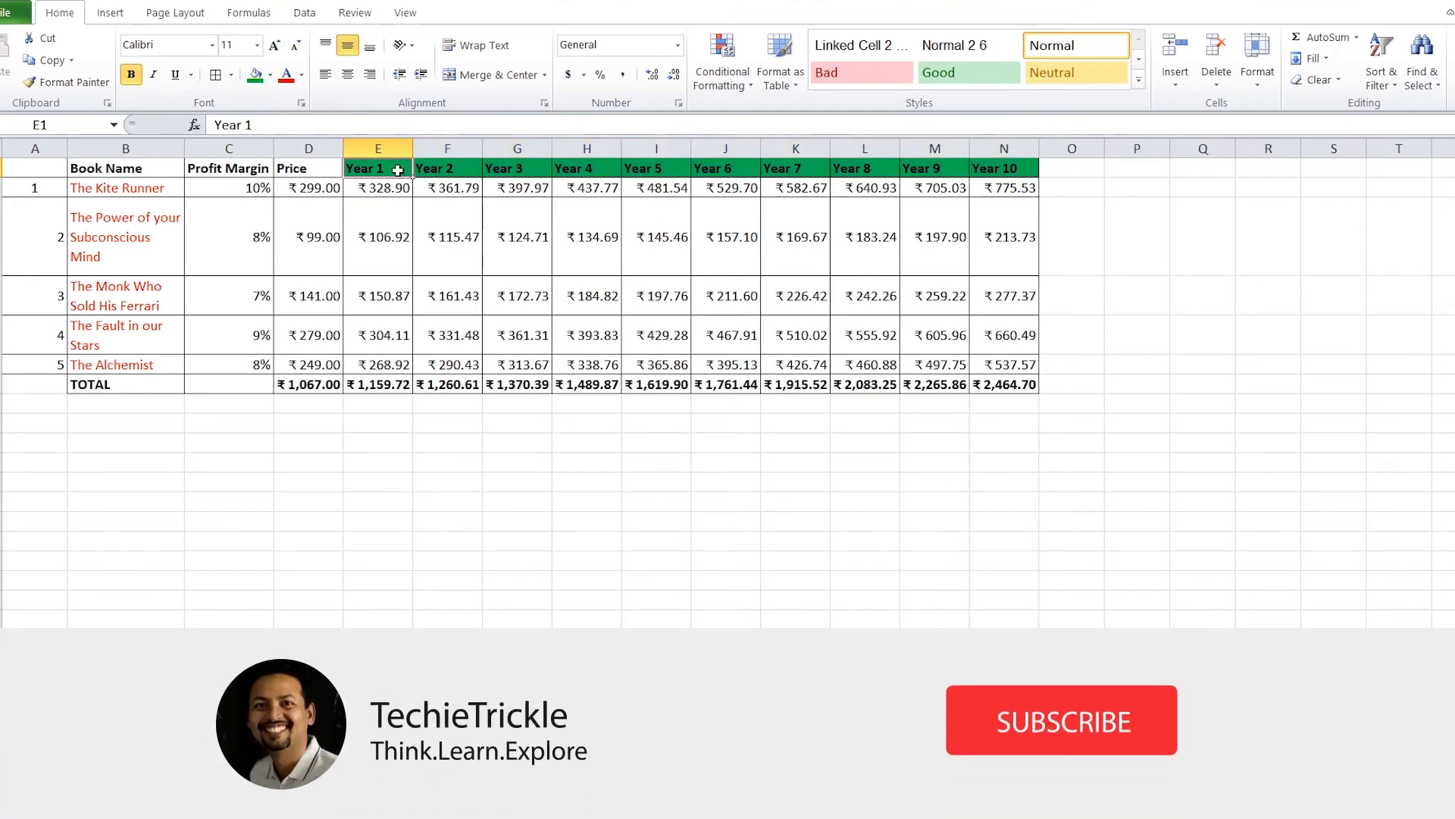
shift+click(1014, 163)
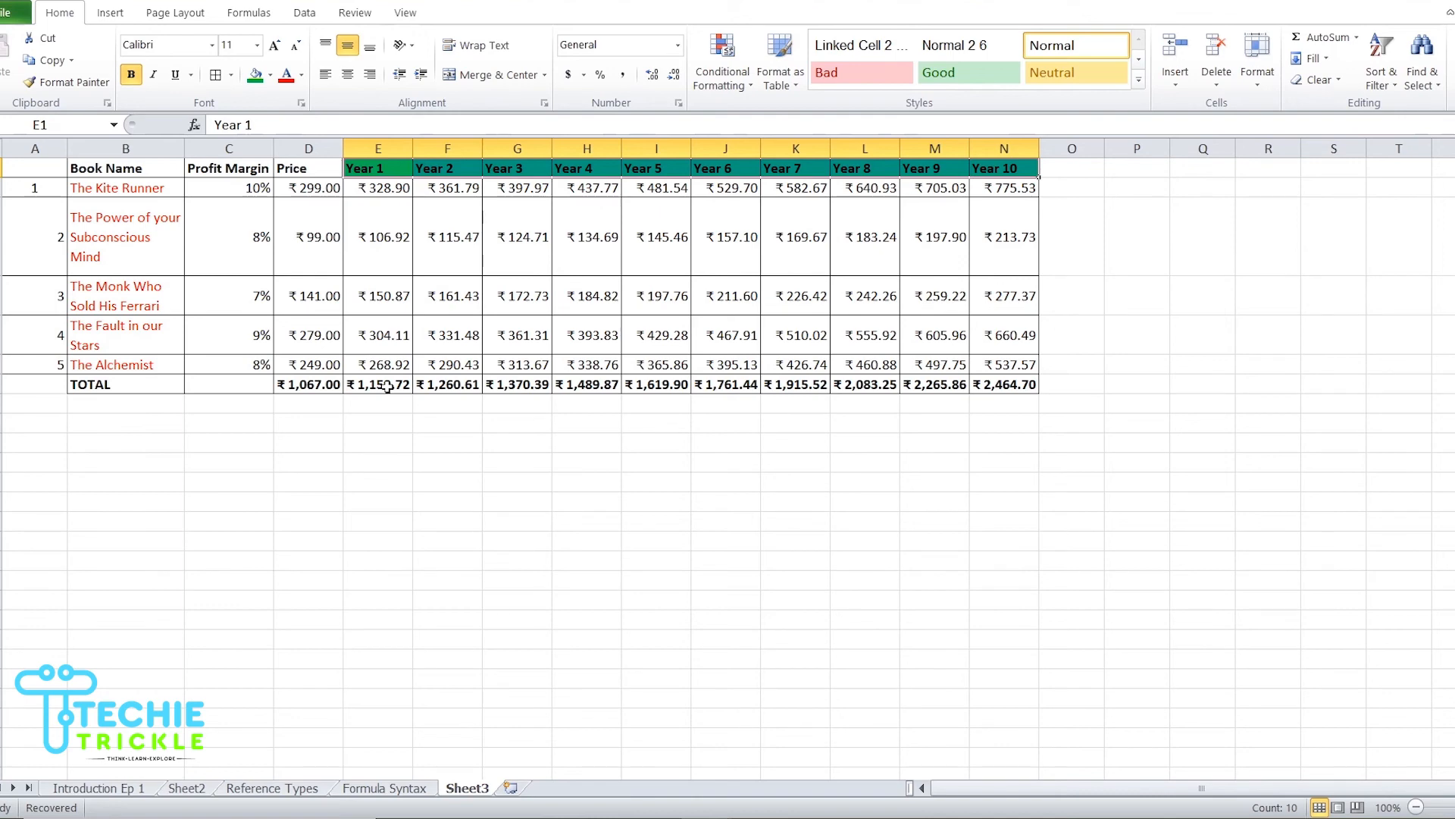
click(387, 387)
ctrl+click(1023, 387)
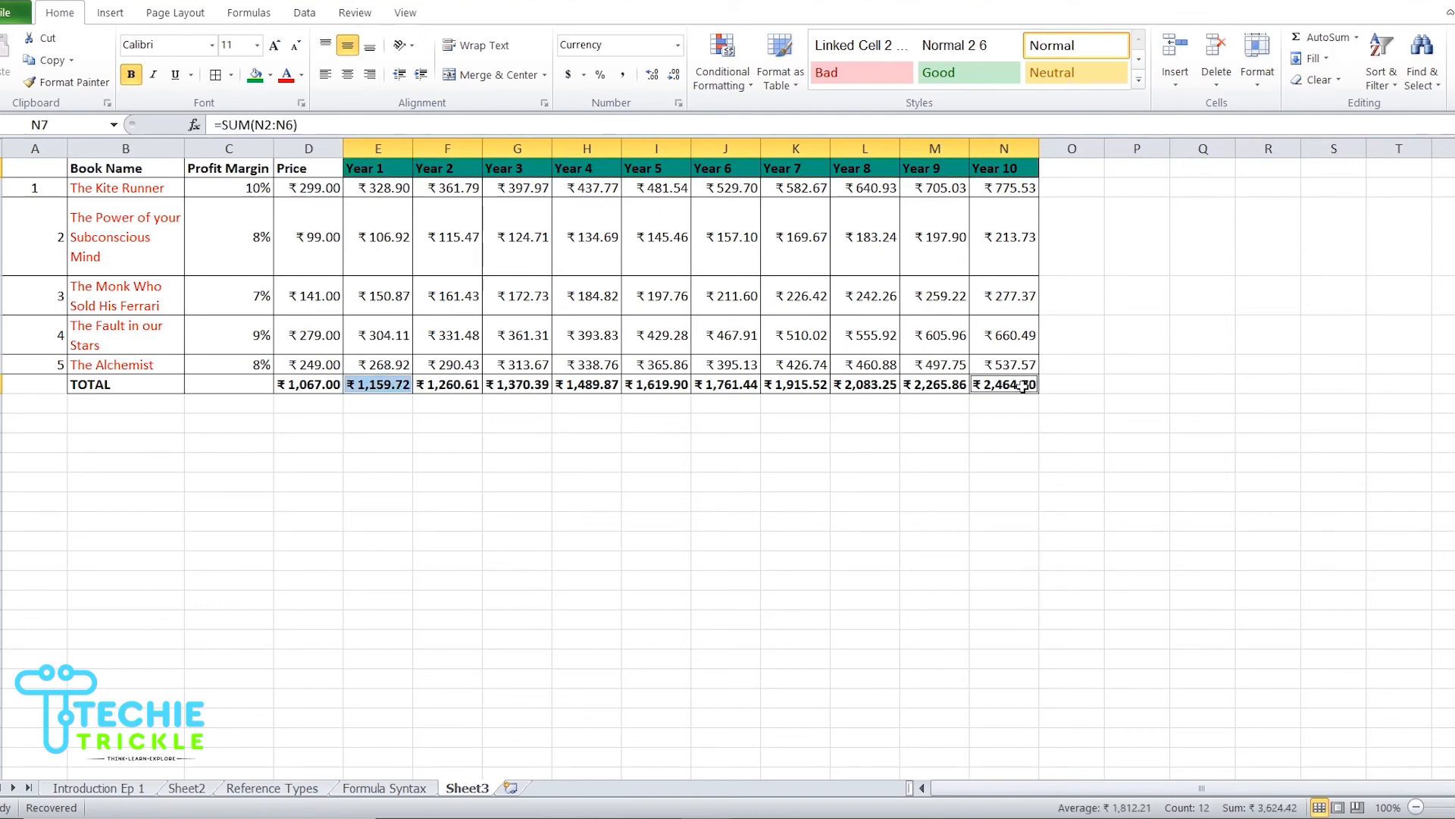
ctrl+click(446, 388)
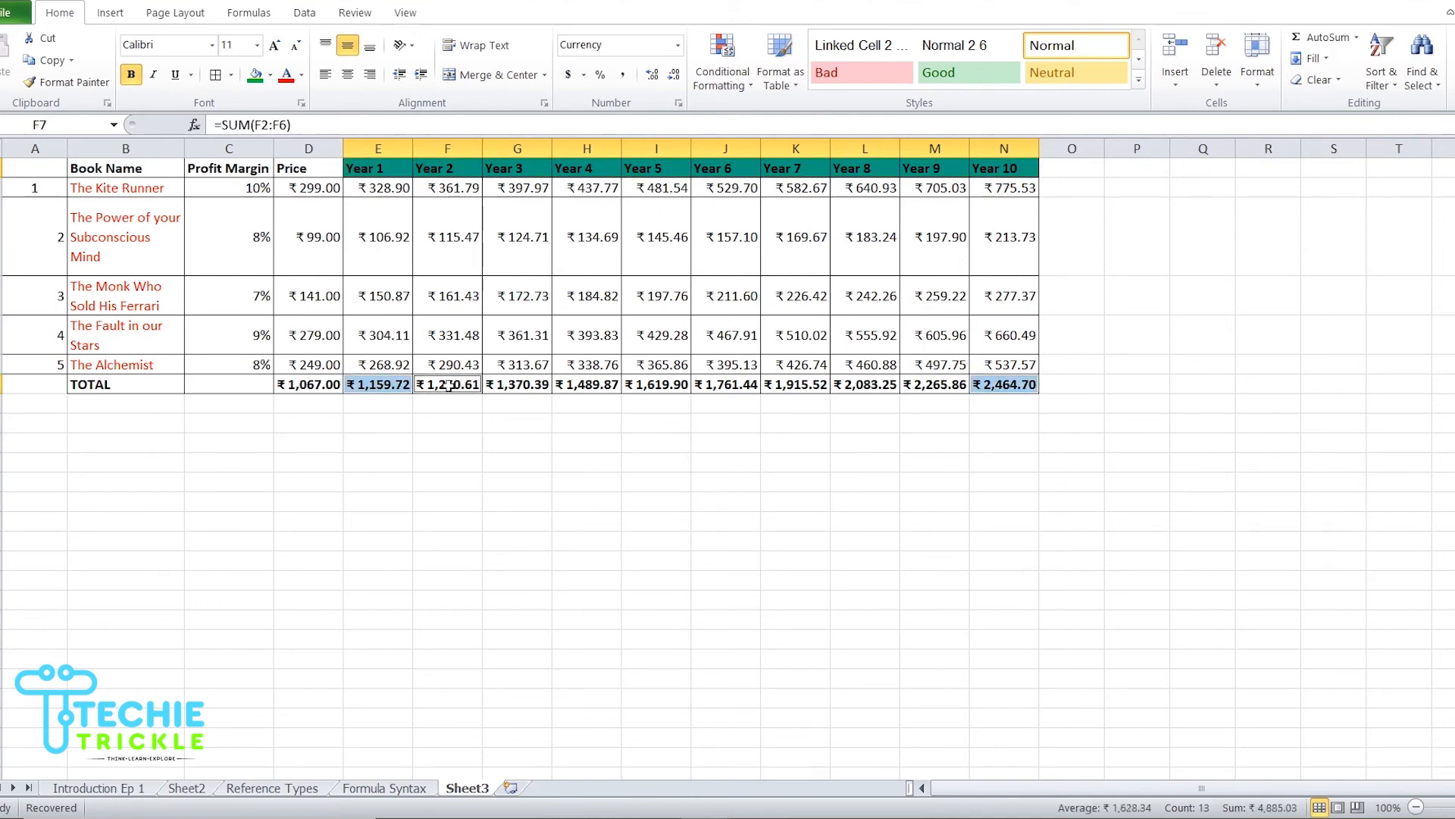
ctrl+click(502, 377)
ctrl+click(564, 379)
ctrl+click(685, 382)
ctrl+click(730, 382)
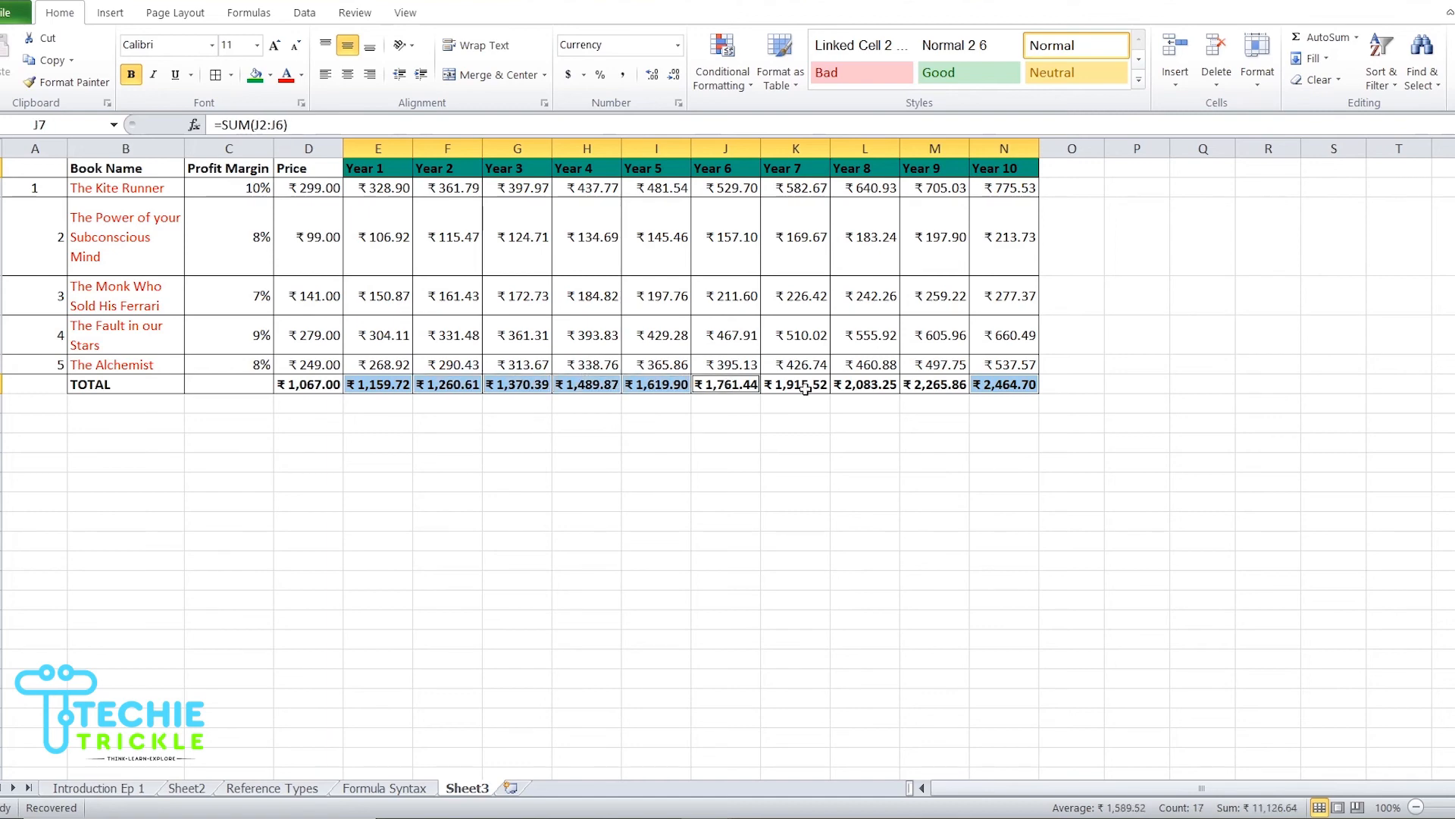
ctrl+click(811, 386)
ctrl+click(861, 377)
ctrl+click(921, 380)
ctrl+click(1007, 385)
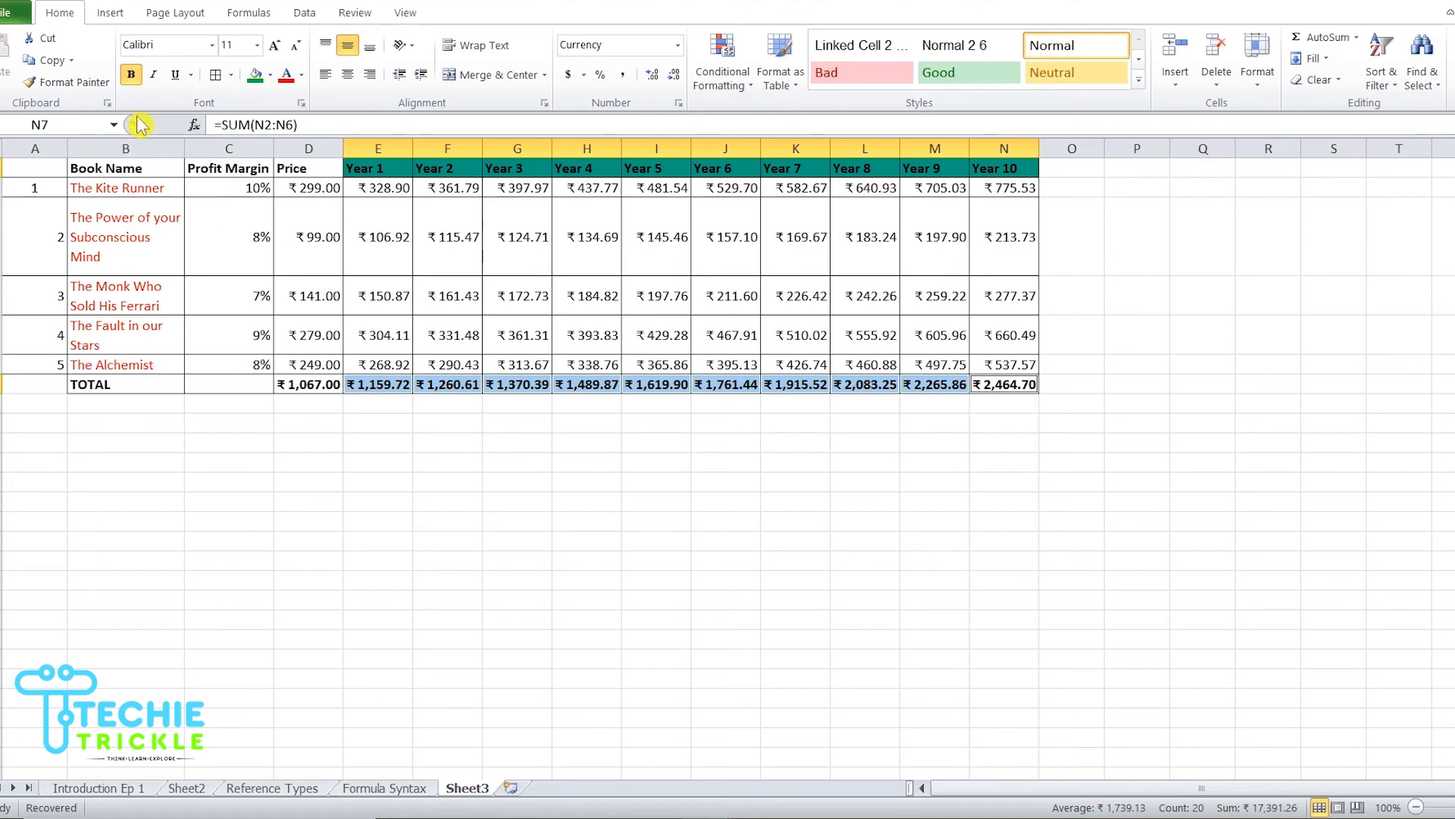
click(112, 14)
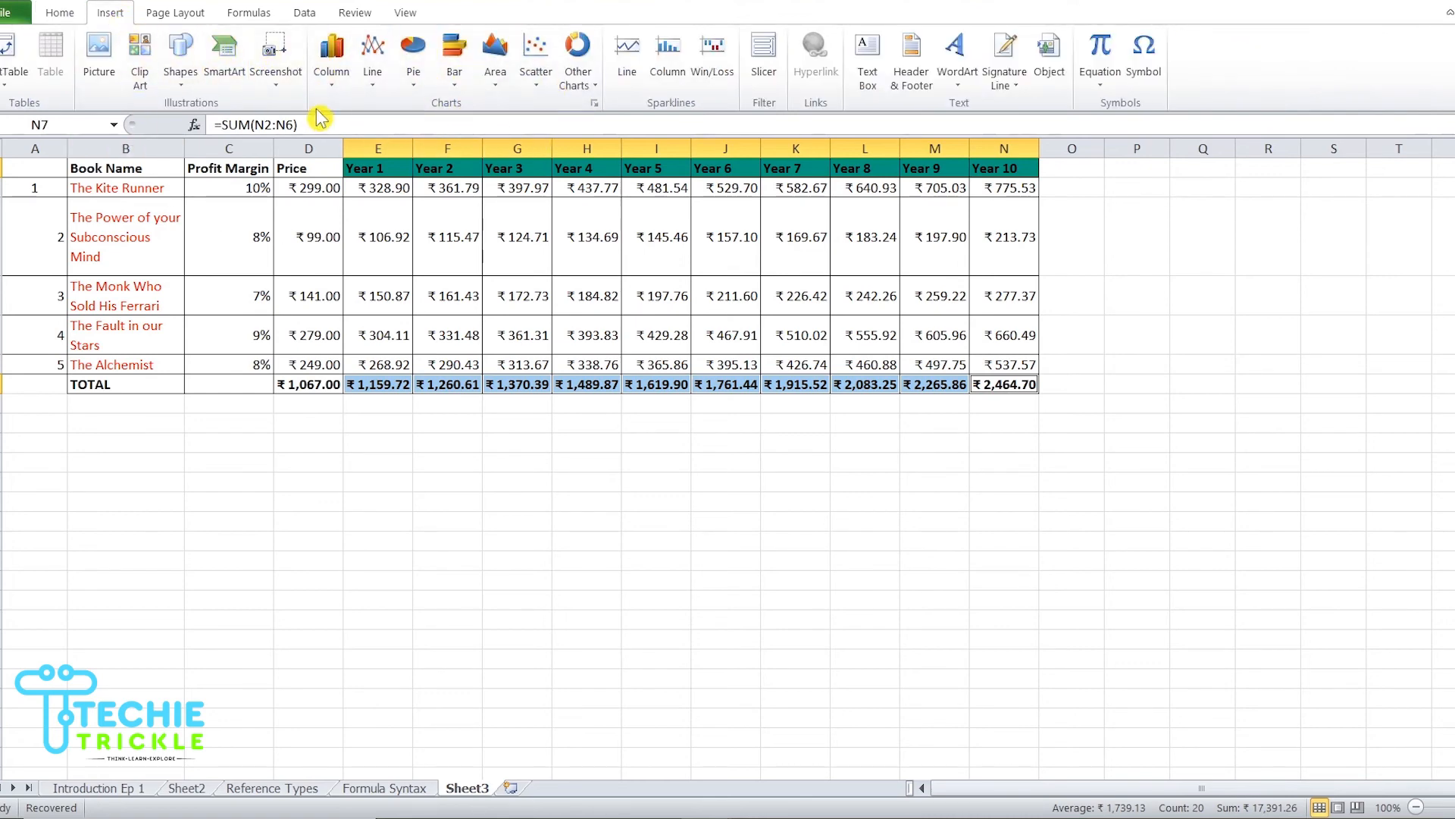
click(334, 68)
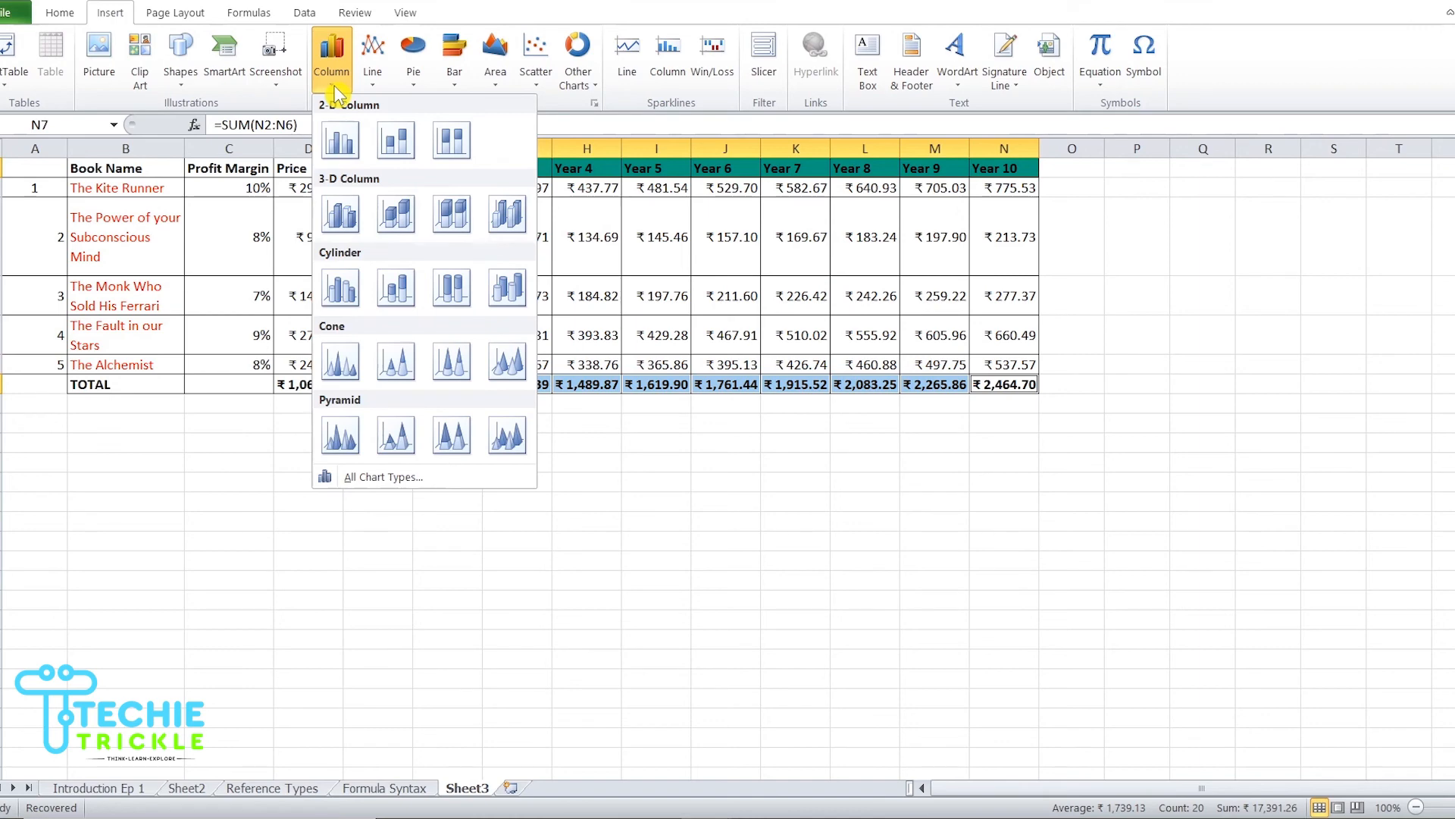
click(341, 139)
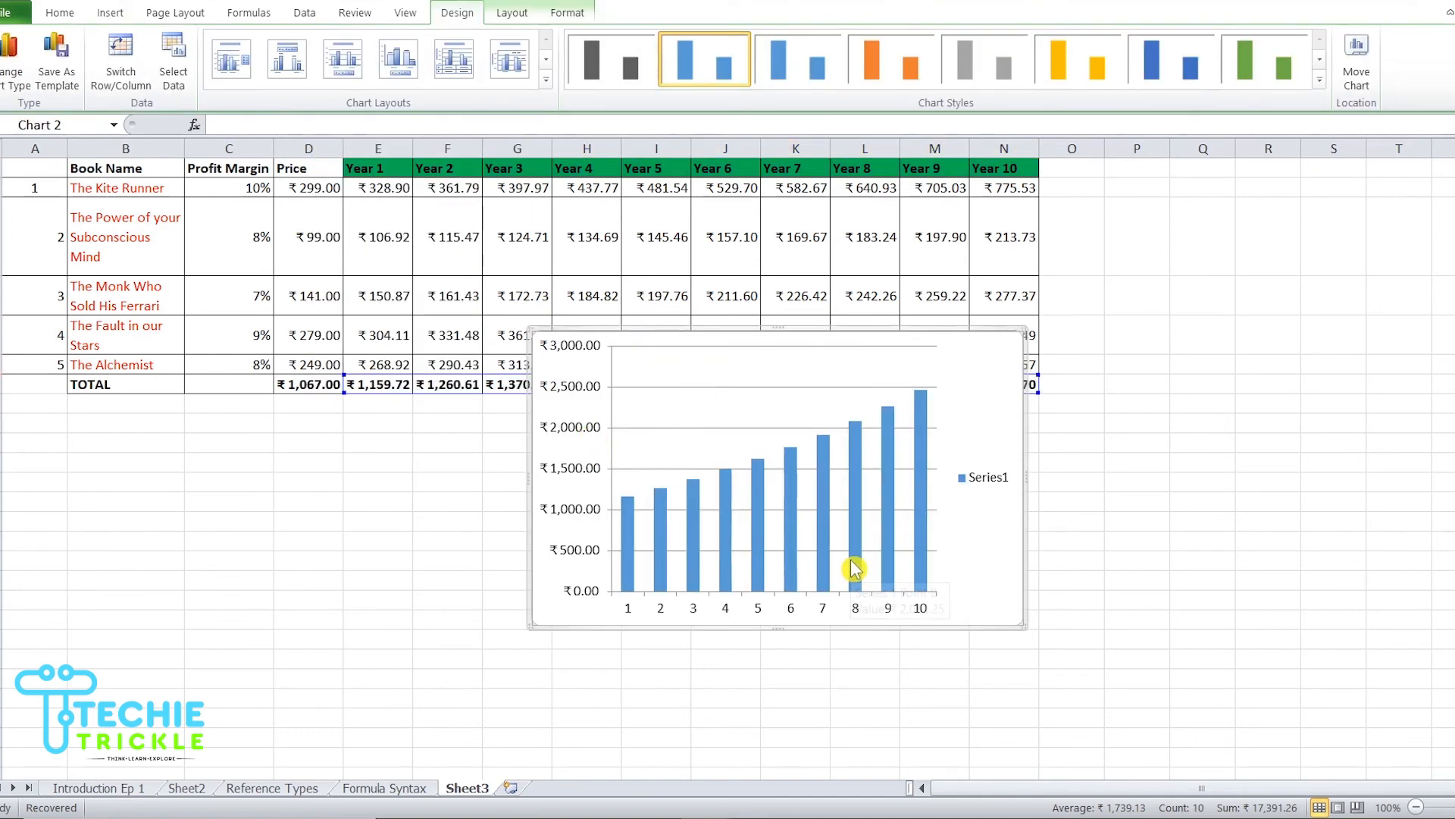
Step: Move the chart below the table and delete its legend
mouse_move(854, 568)
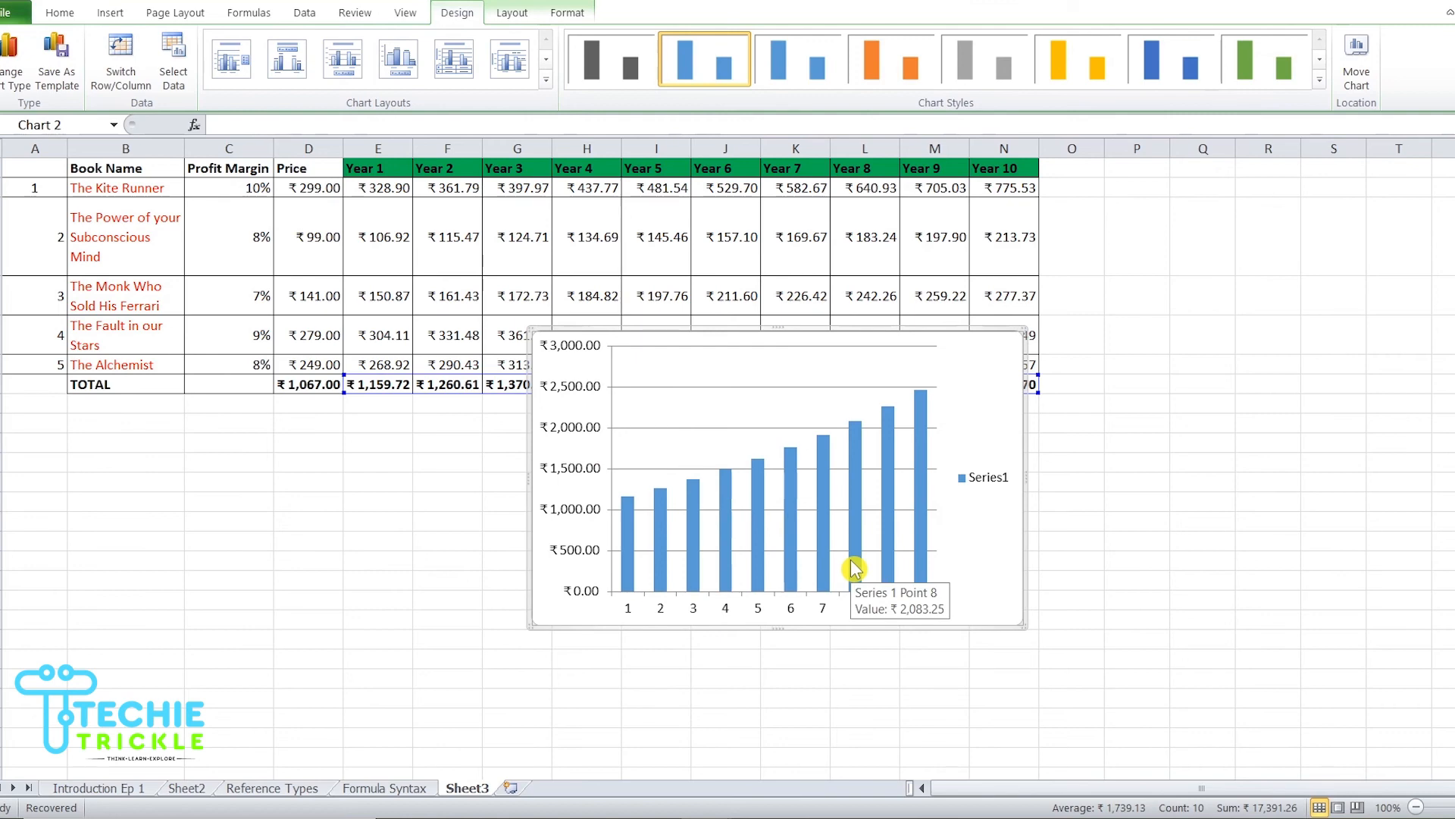
drag(834, 326, 983, 406)
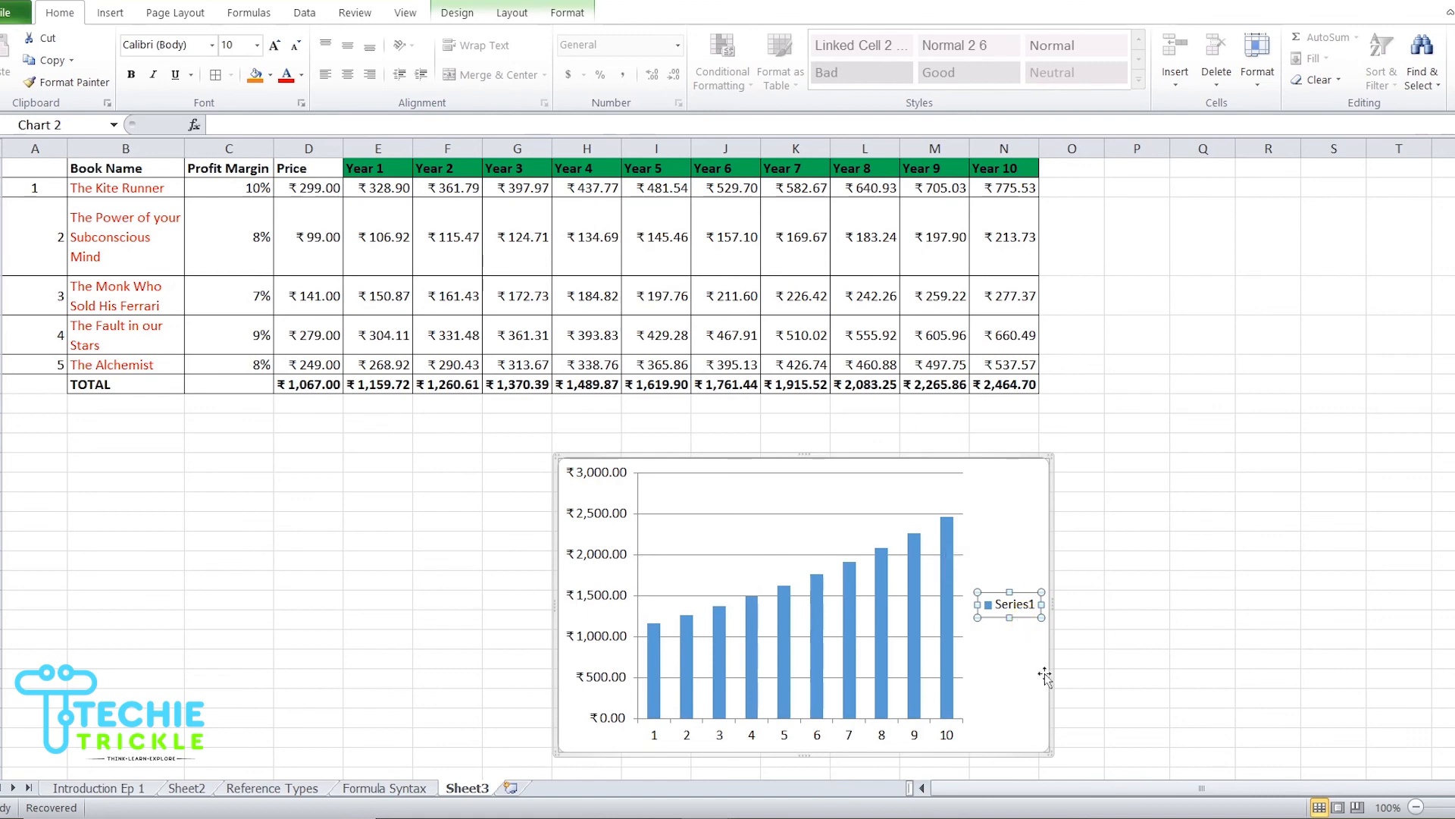
click(1002, 603)
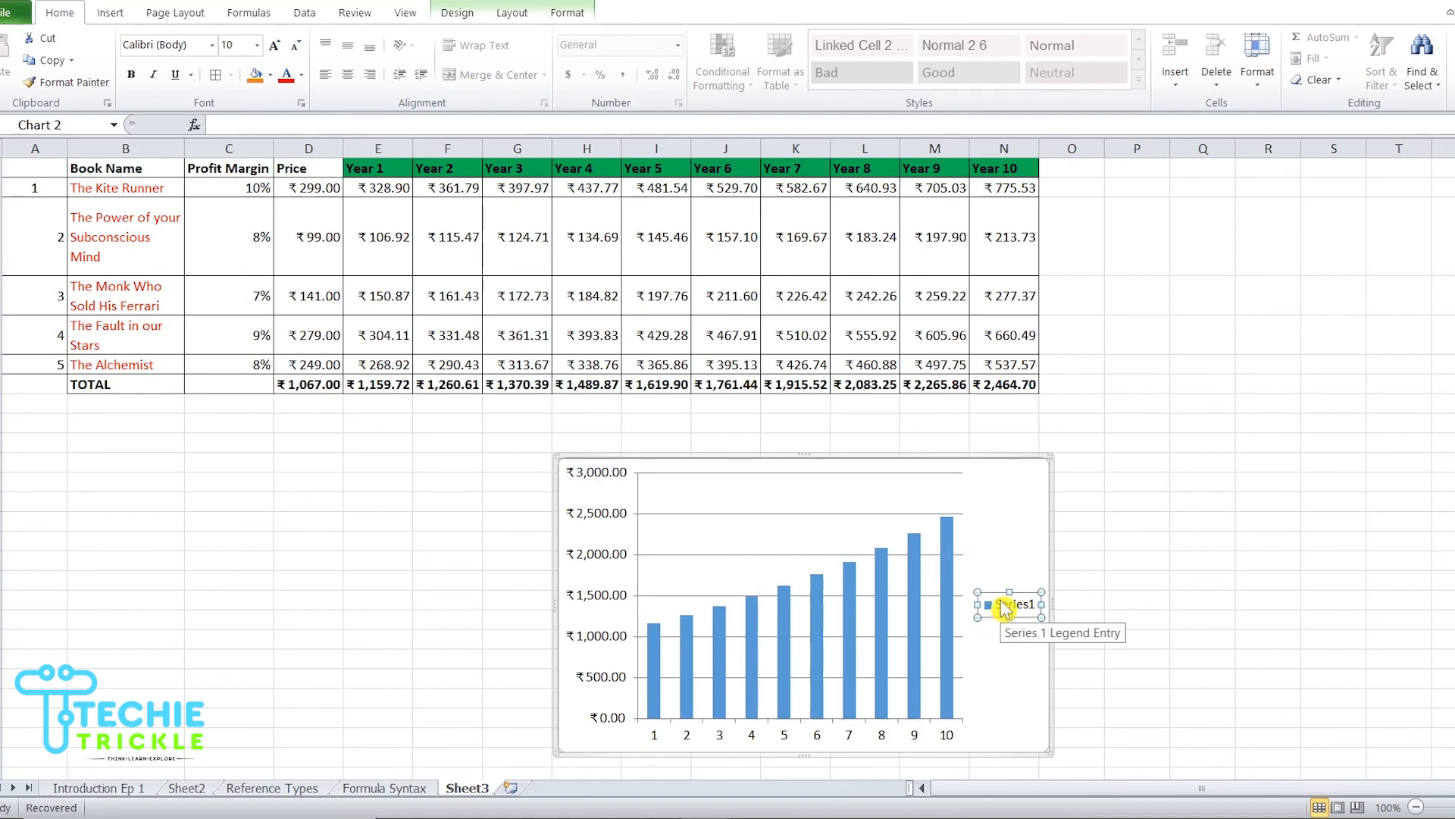
key(Delete)
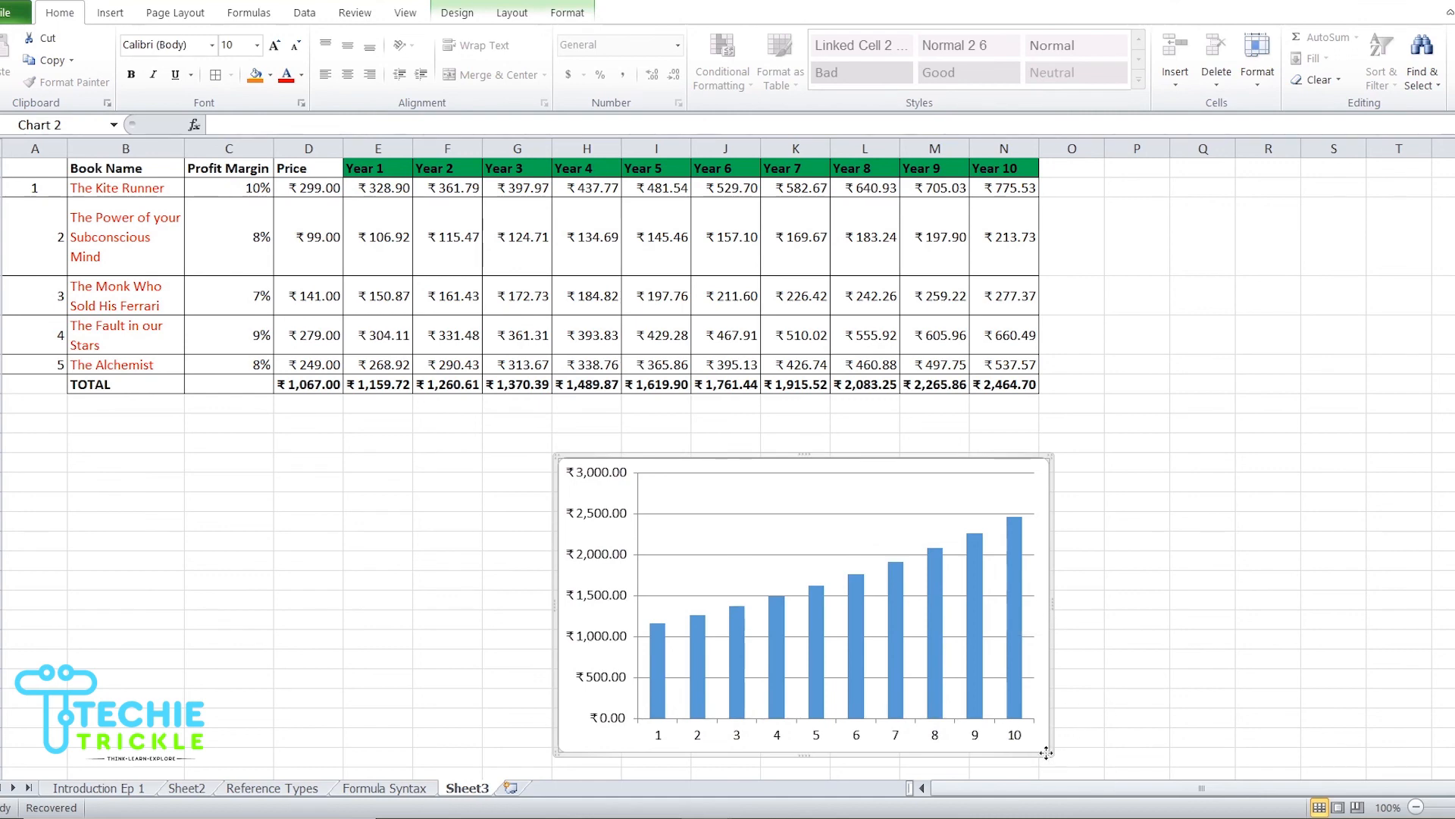
Step: Resize the chart from its corner so it spans roughly columns G to N and is taller
drag(1030, 754, 852, 749)
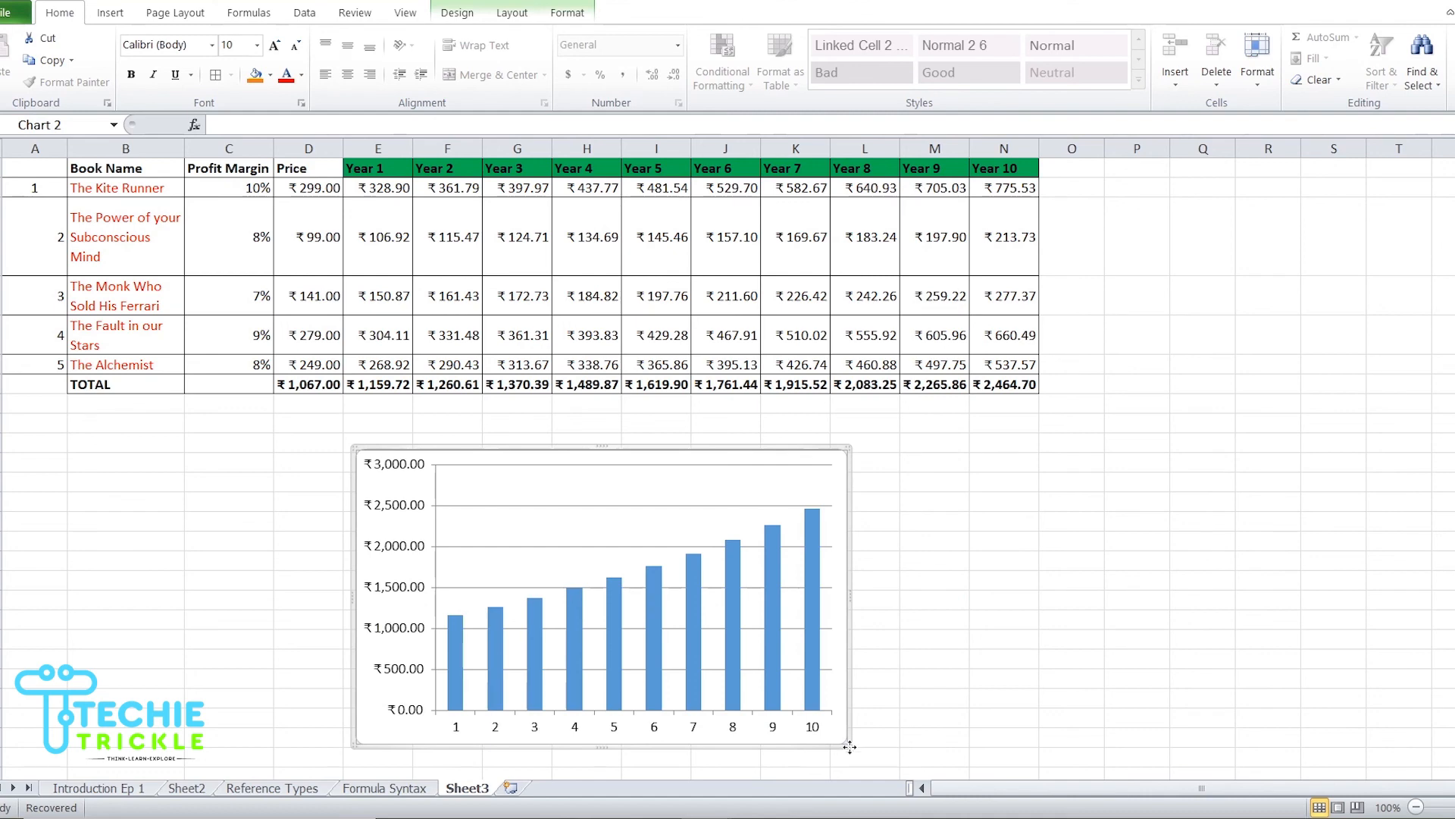
drag(850, 747, 978, 731)
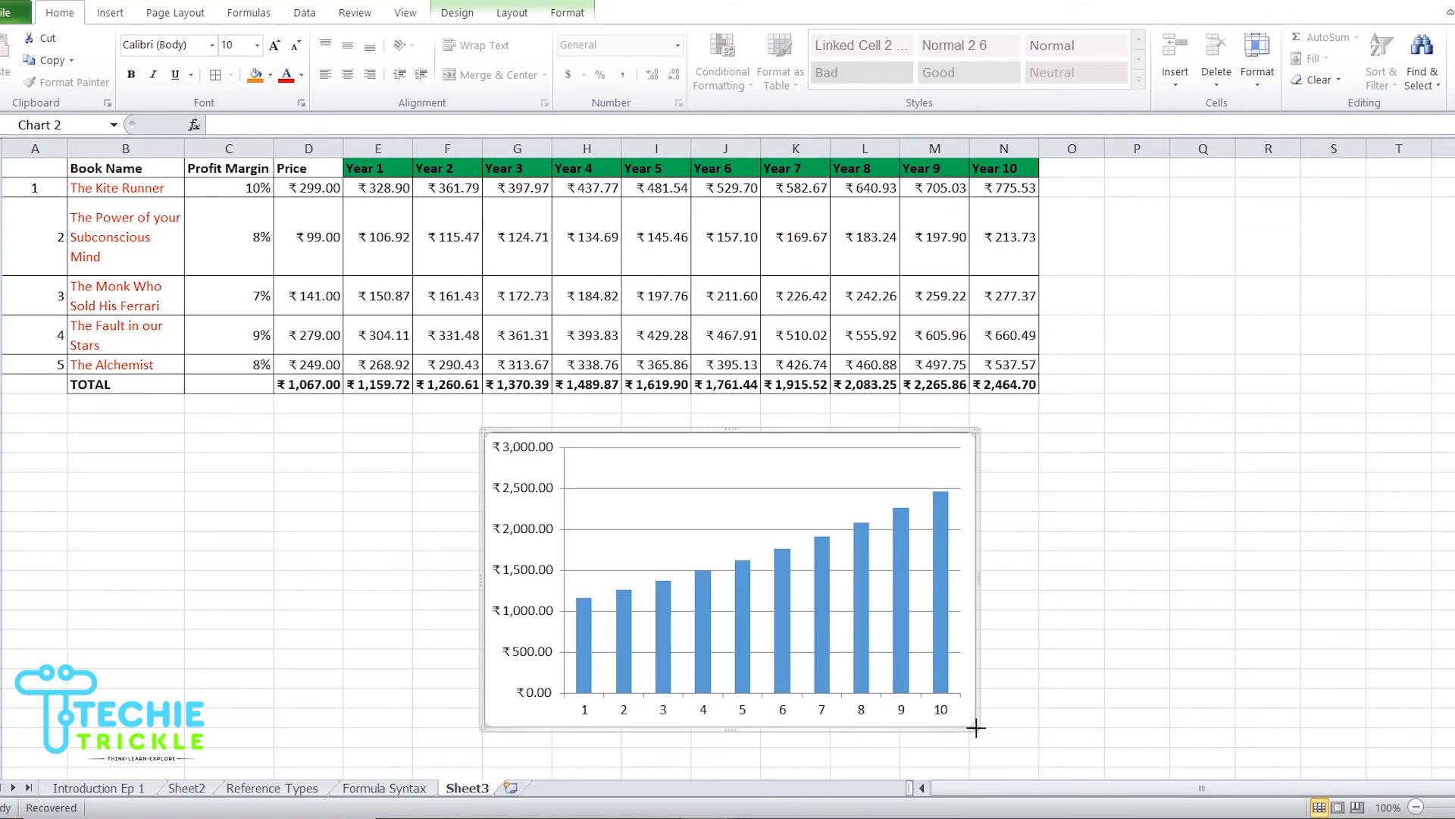
drag(976, 728, 1048, 681)
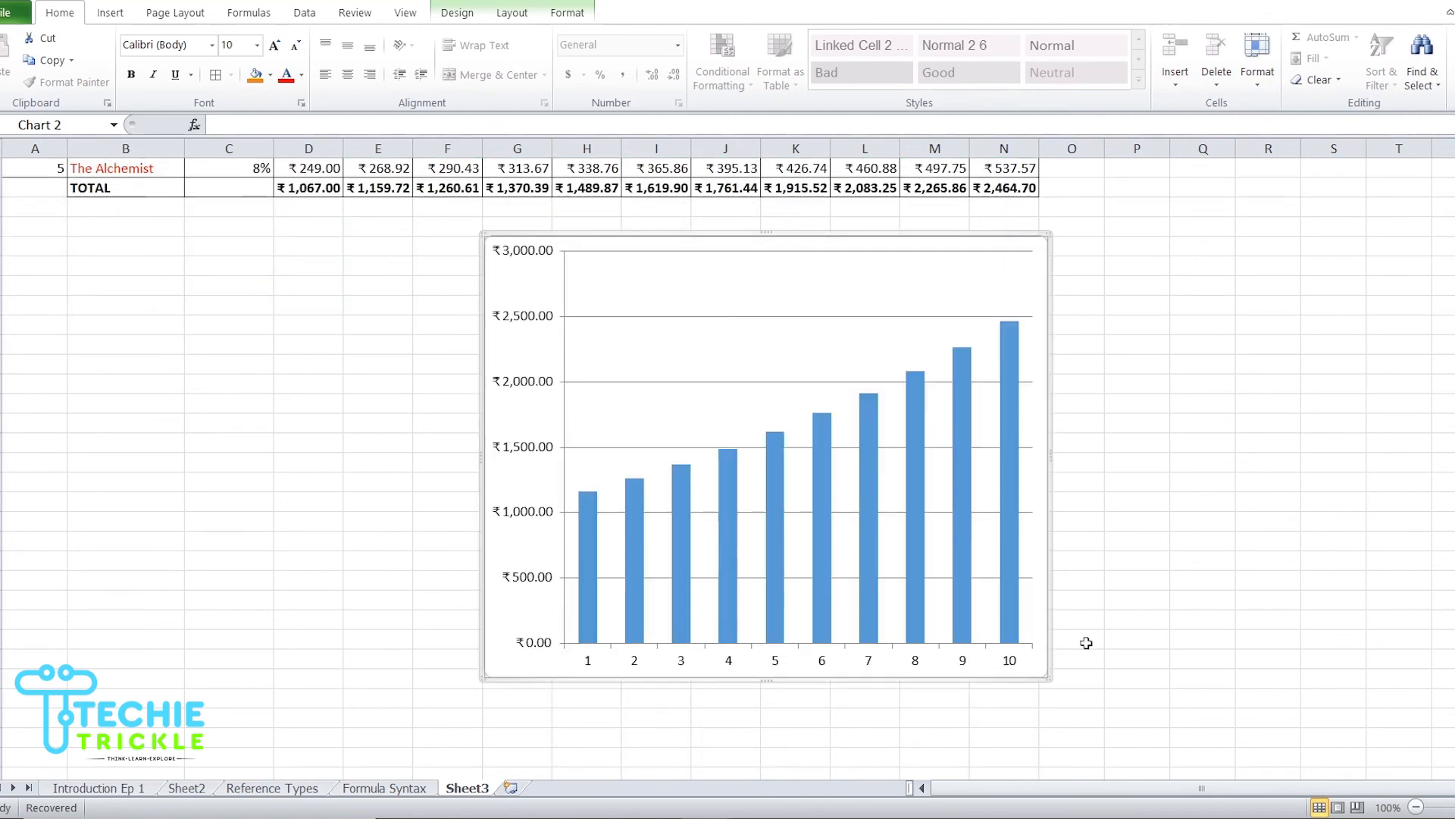
Step: Delete the chart's horizontal major gridlines
scroll(1086, 642, up, 1)
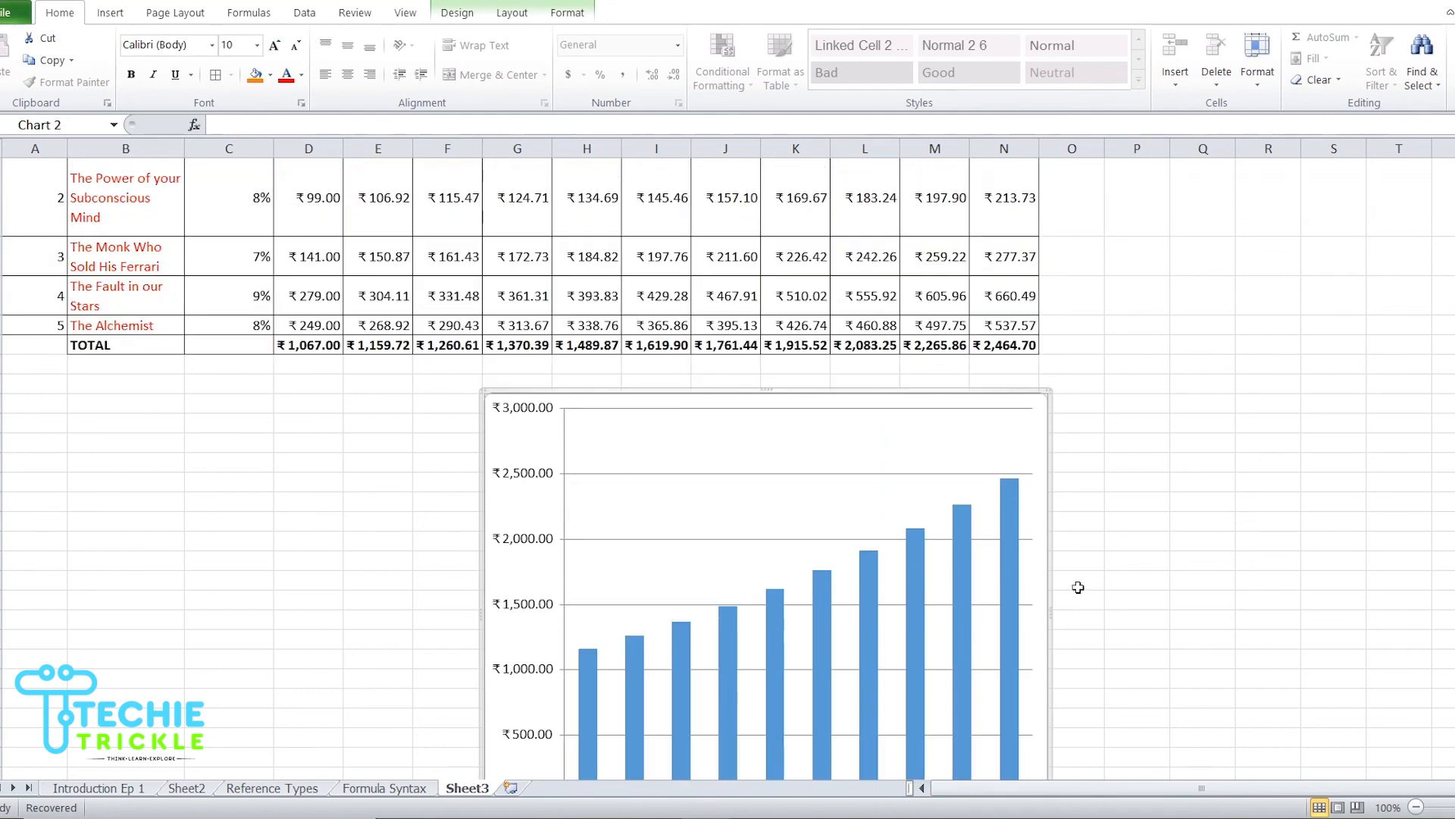
click(736, 477)
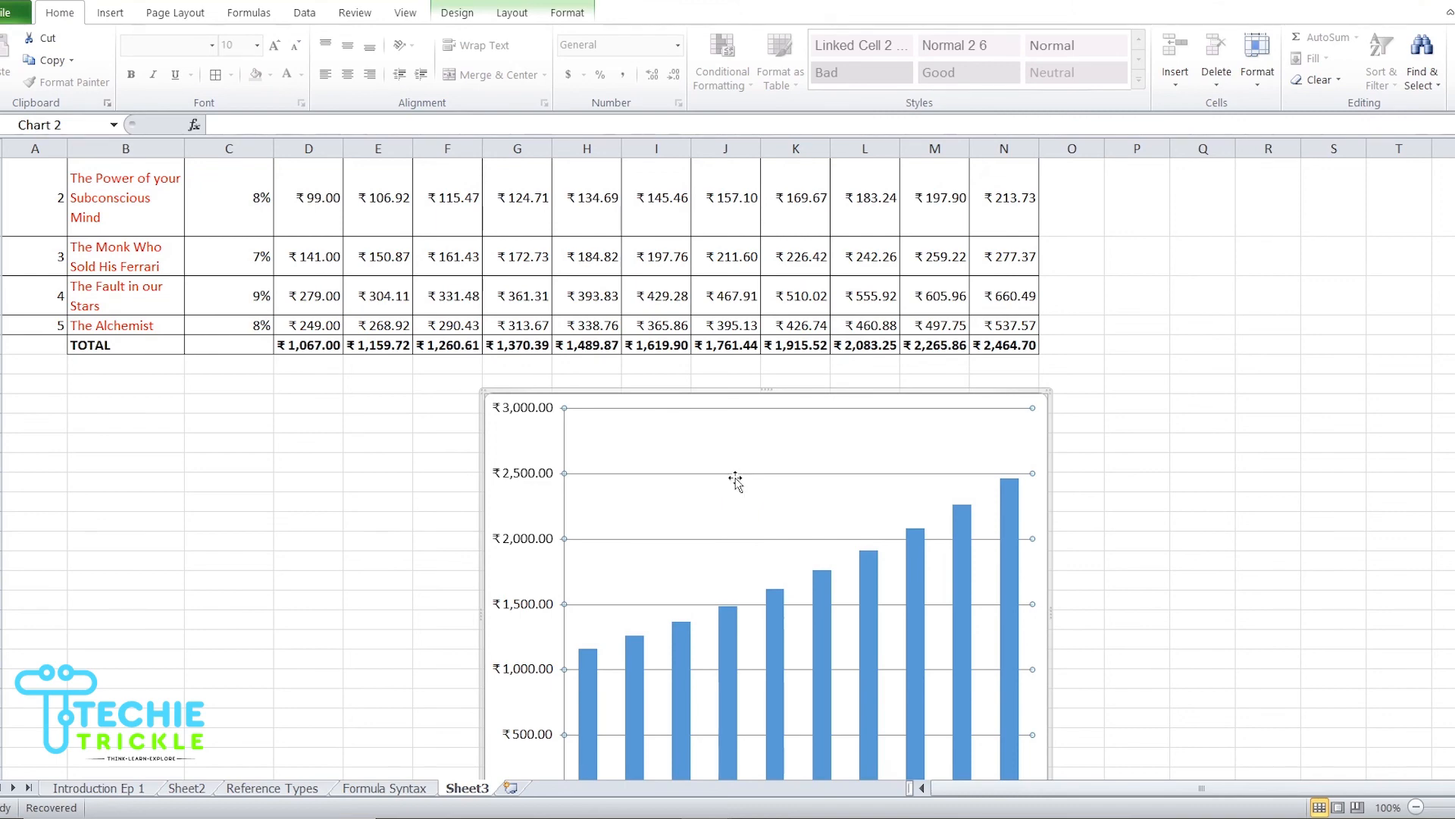
key(Delete)
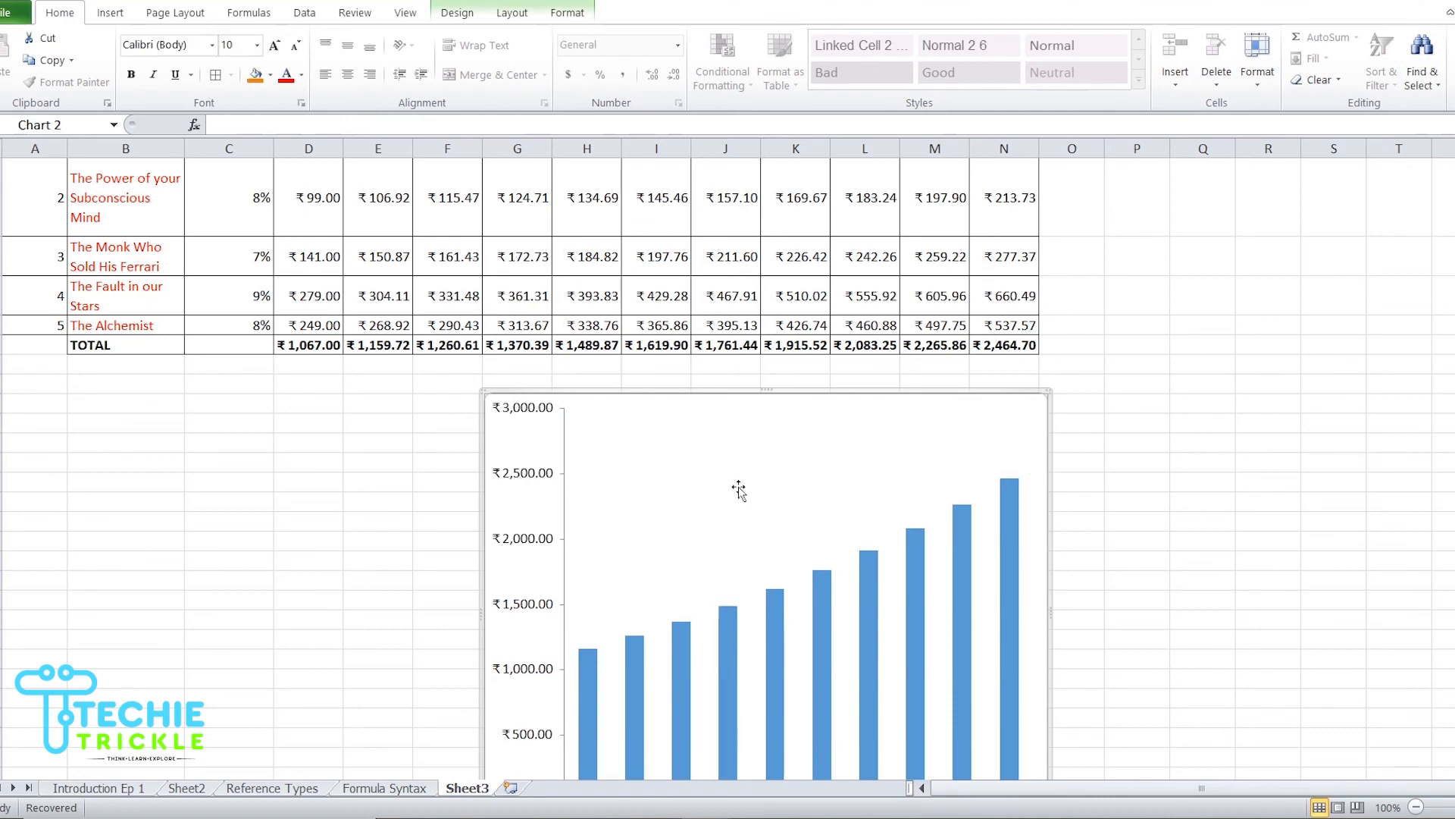
scroll(1255, 451, down, 1)
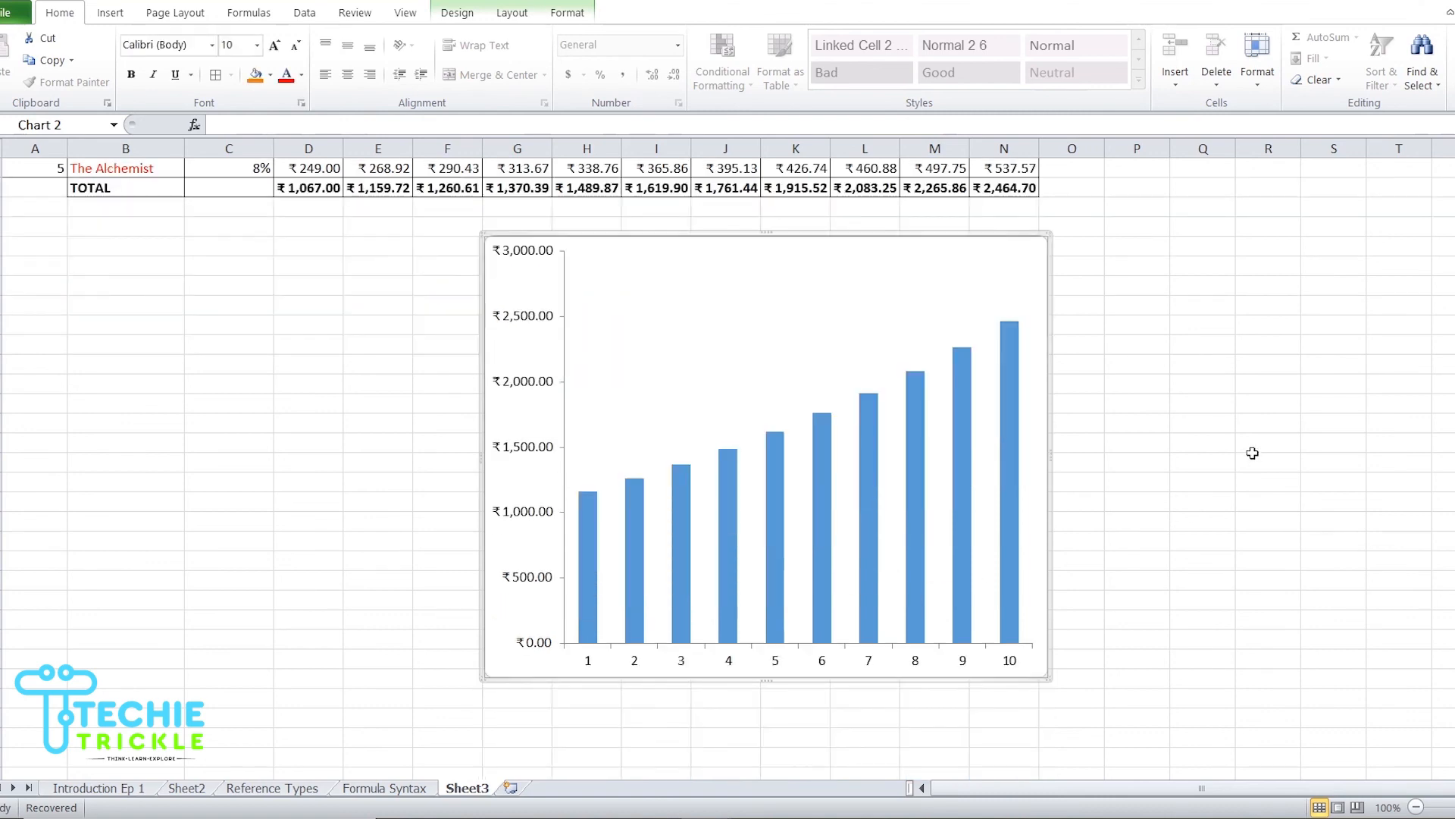
scroll(1252, 453, up, 1)
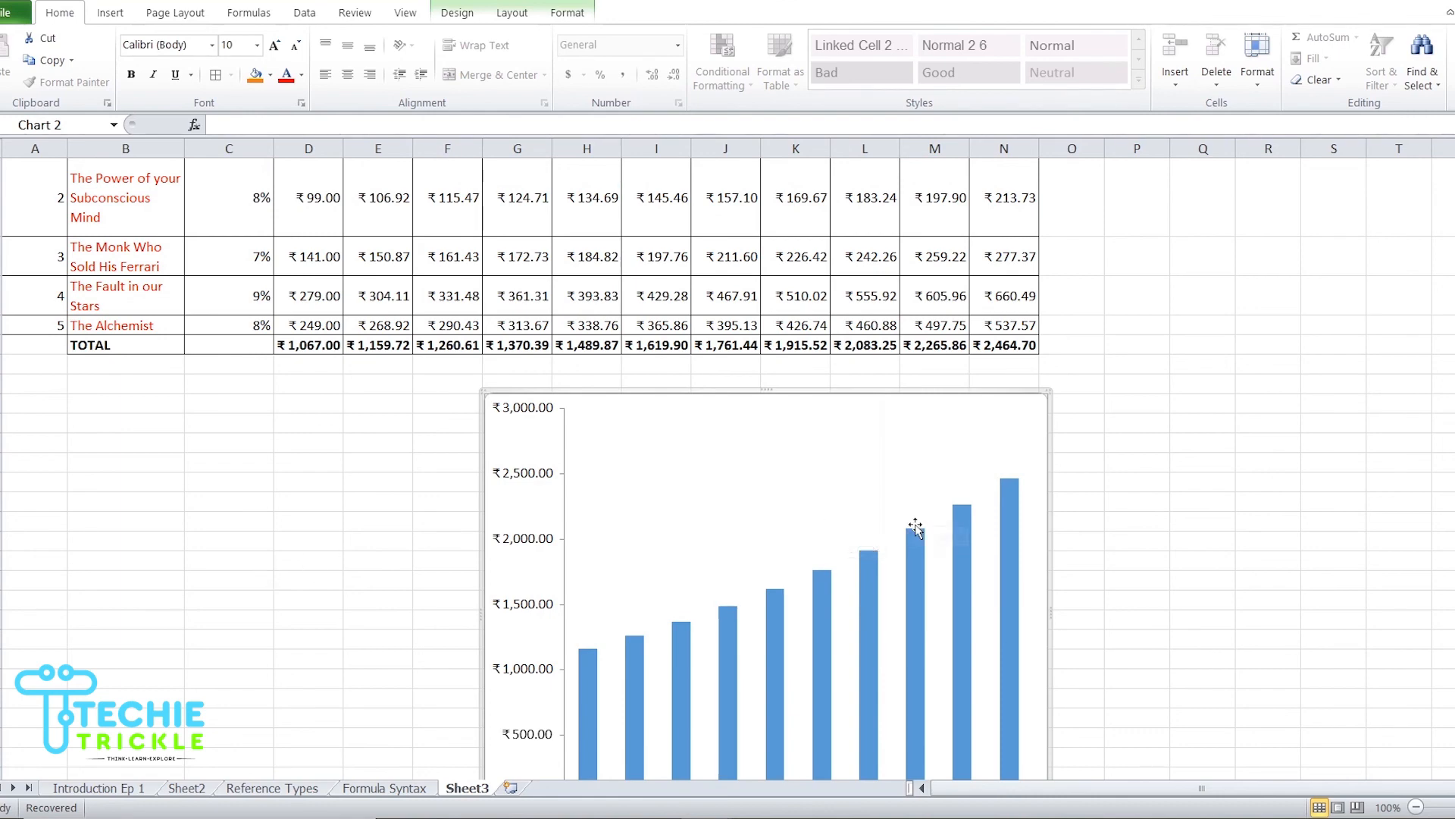
scroll(915, 528, up, 1)
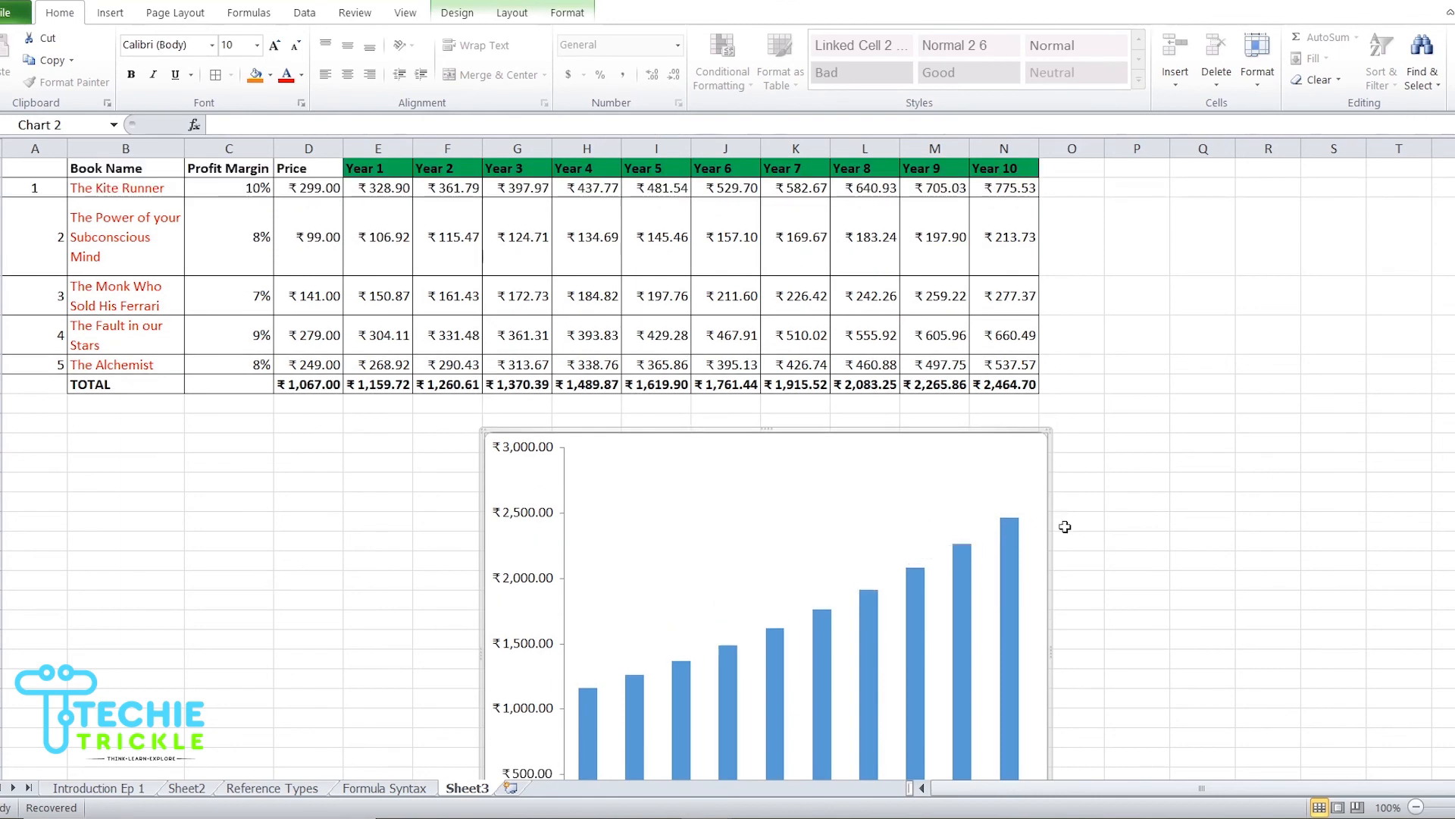
scroll(1187, 541, down, 1)
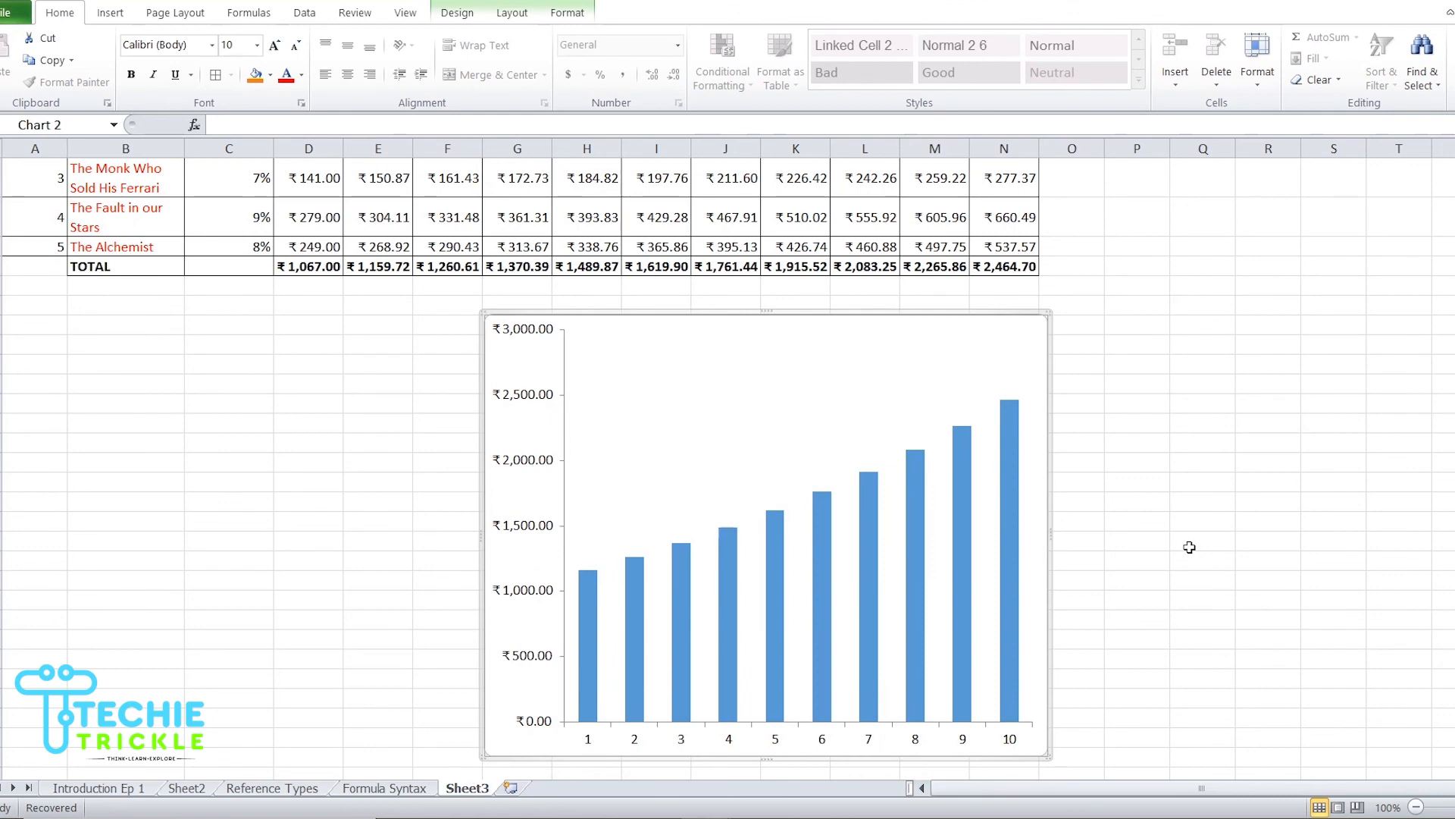
scroll(1187, 545, up, 1)
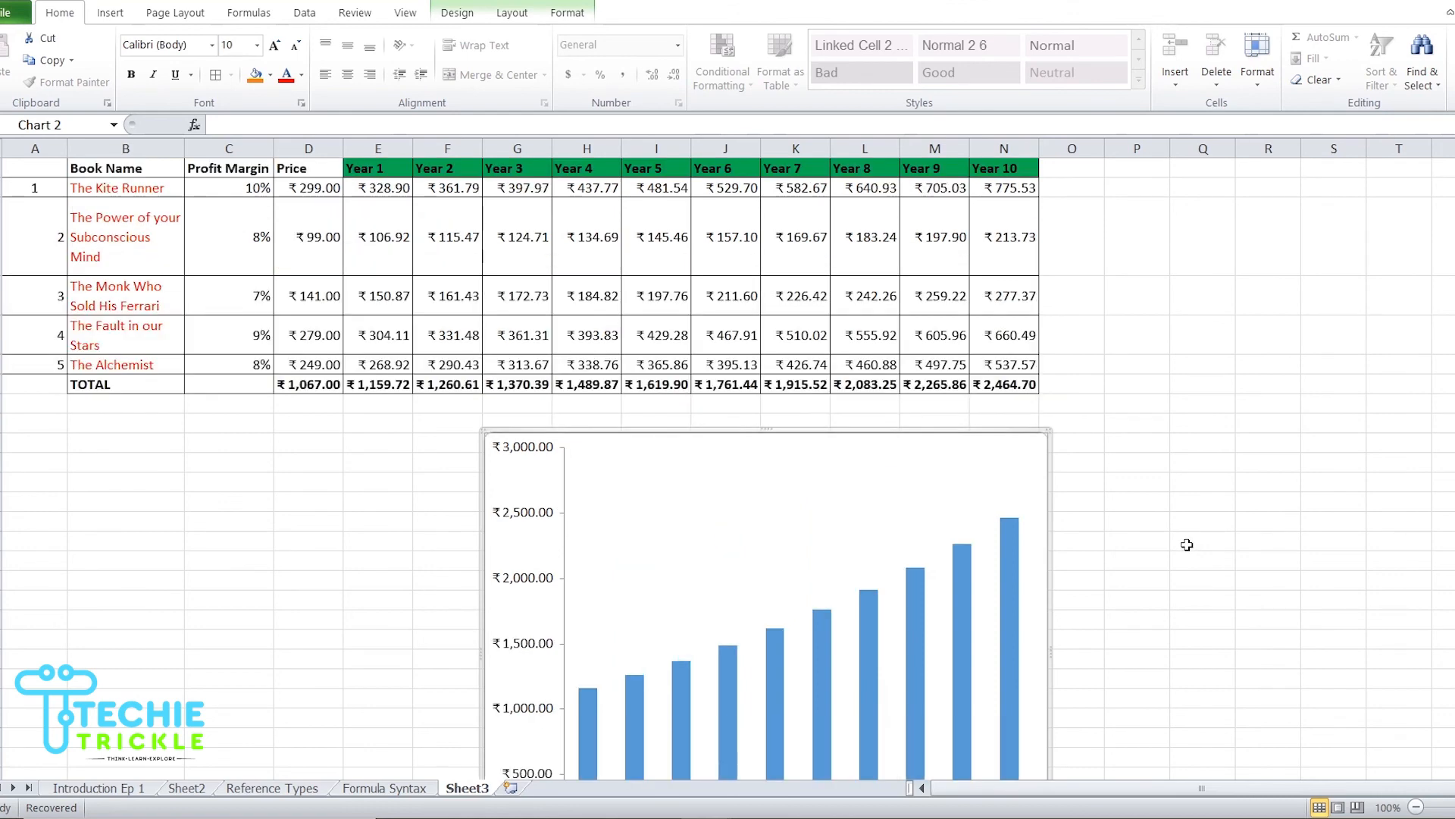